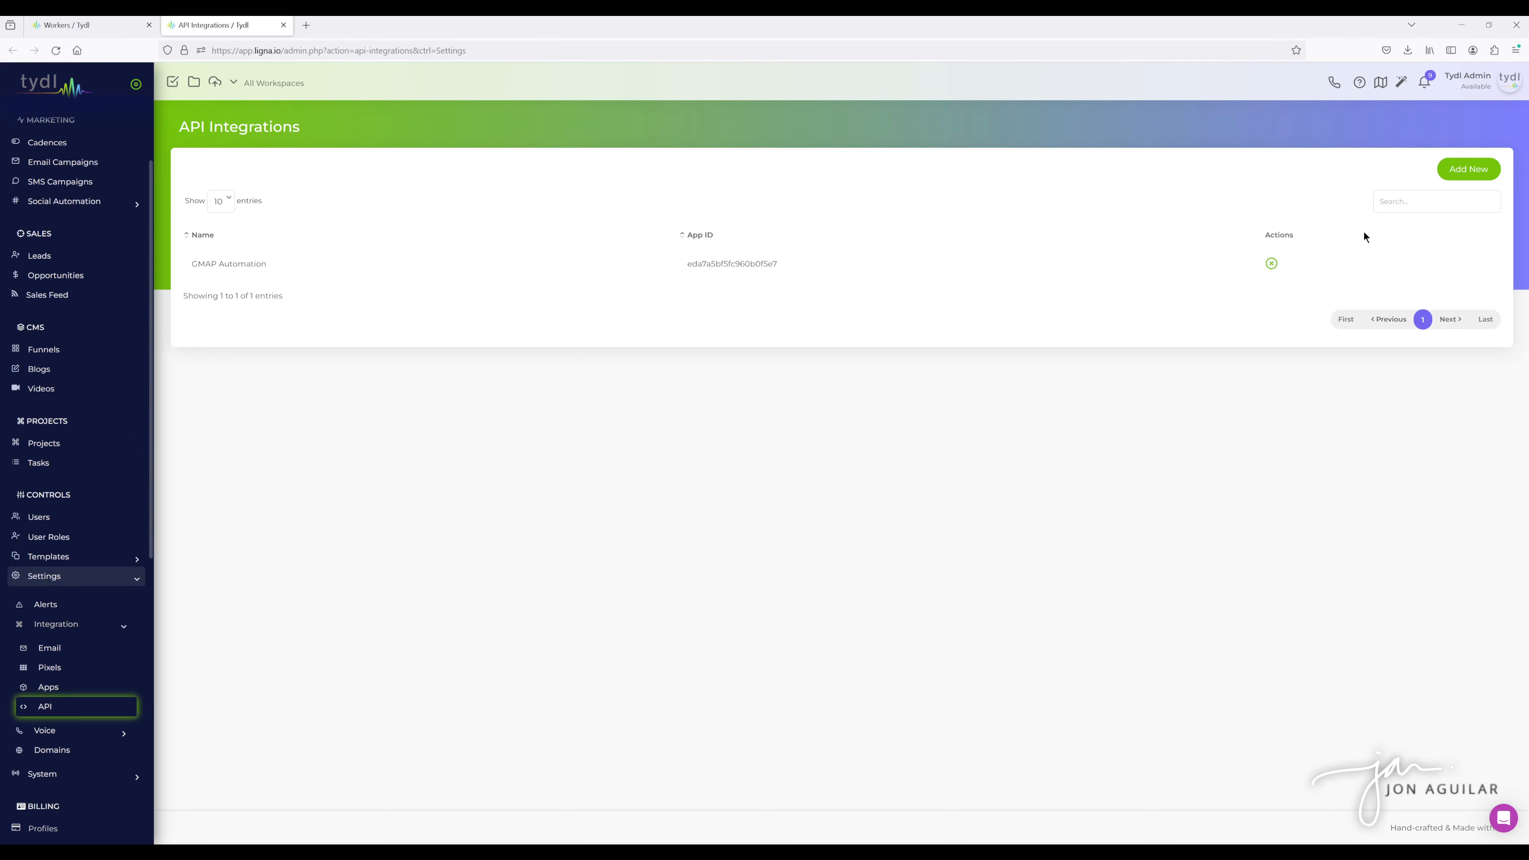
- Add a new API integration named Test
left_click(1468, 169)
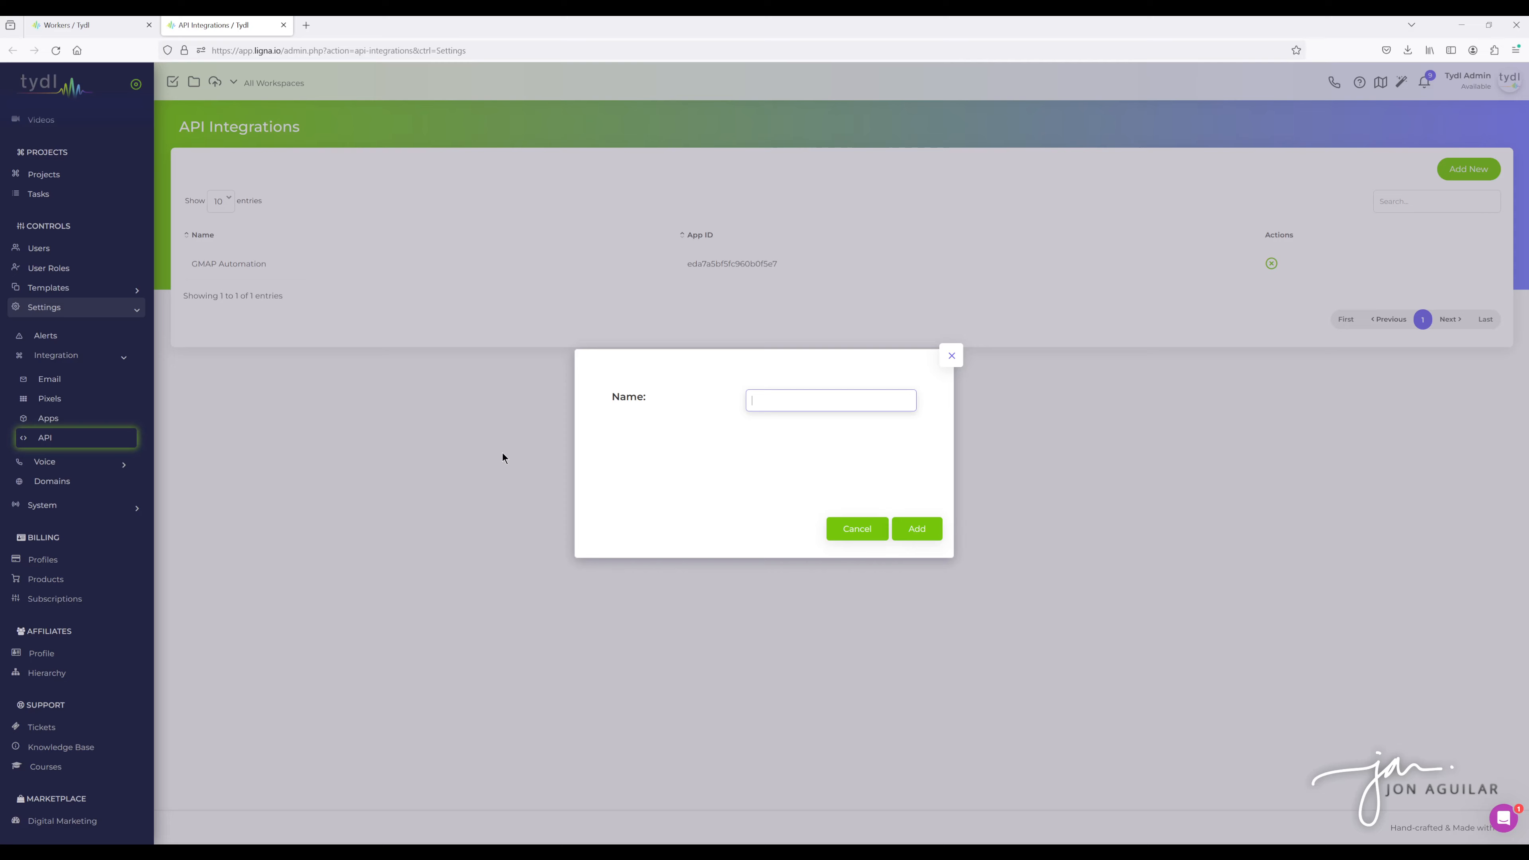
left_click(950, 361)
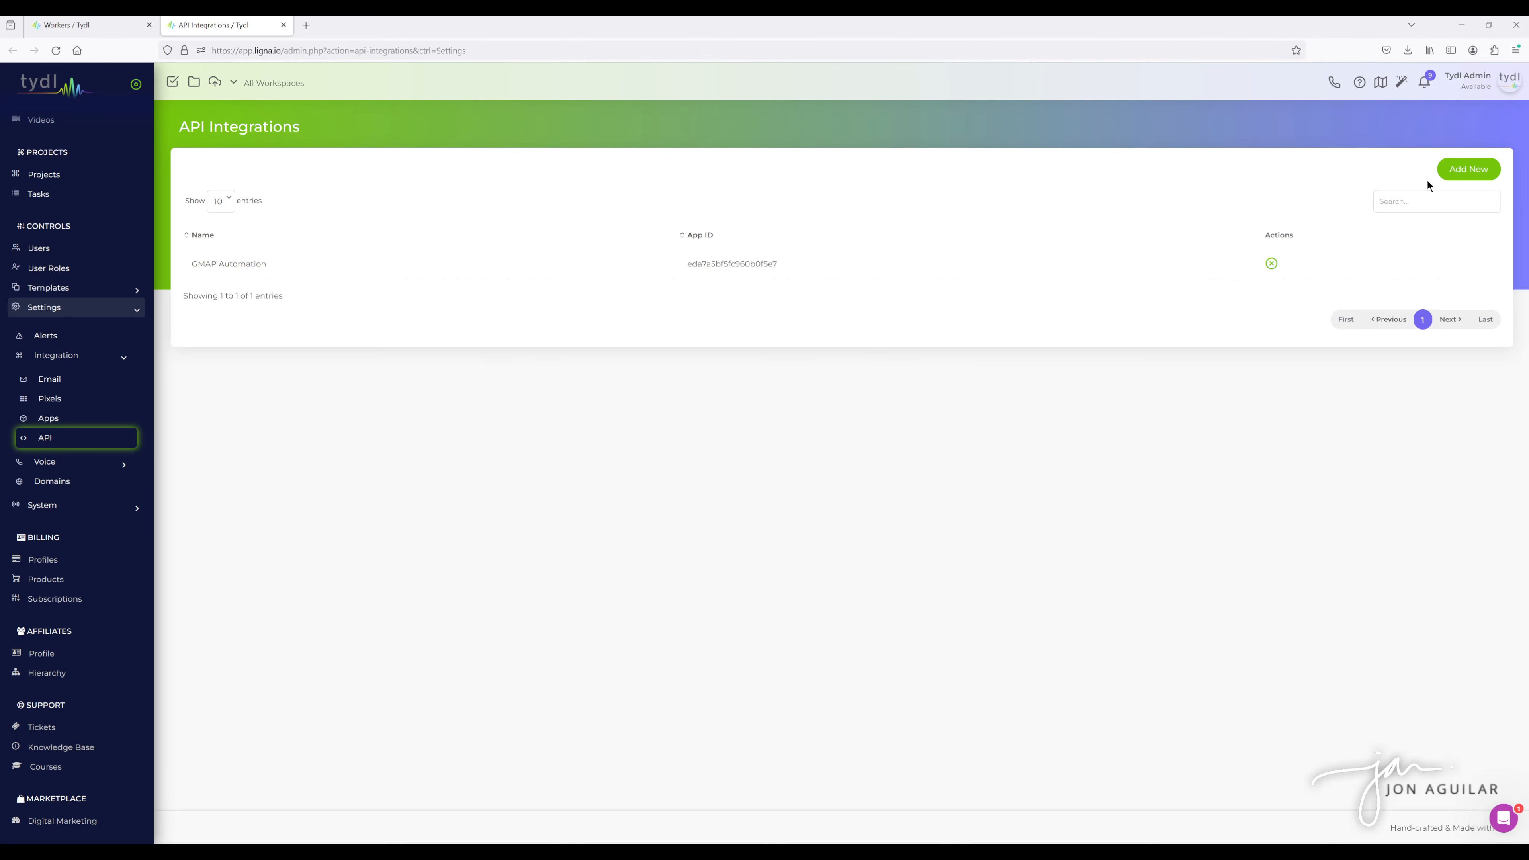
left_click(1469, 170)
type("Test")
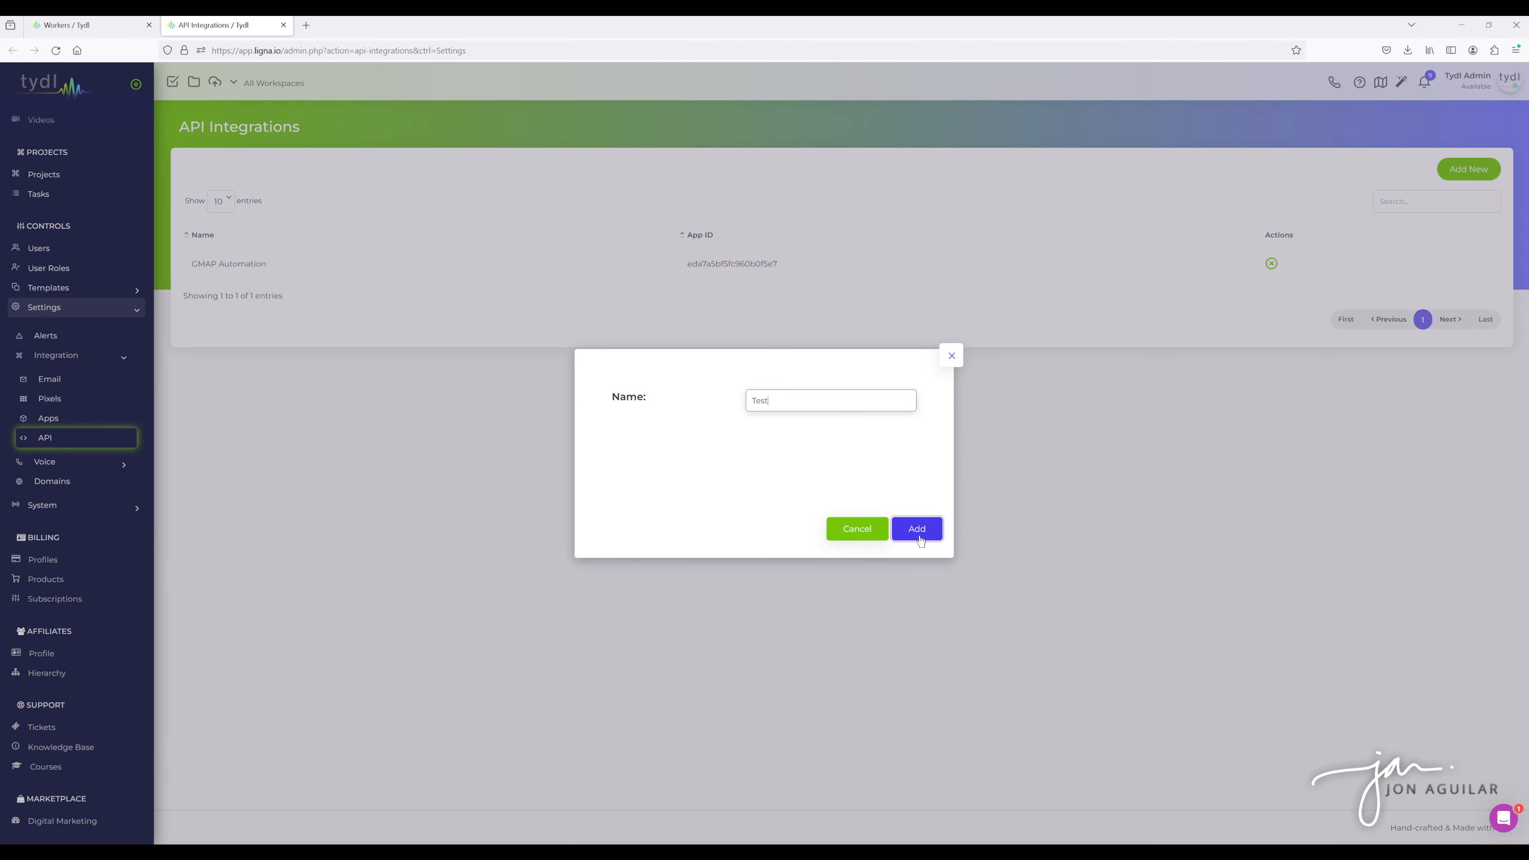
left_click(916, 528)
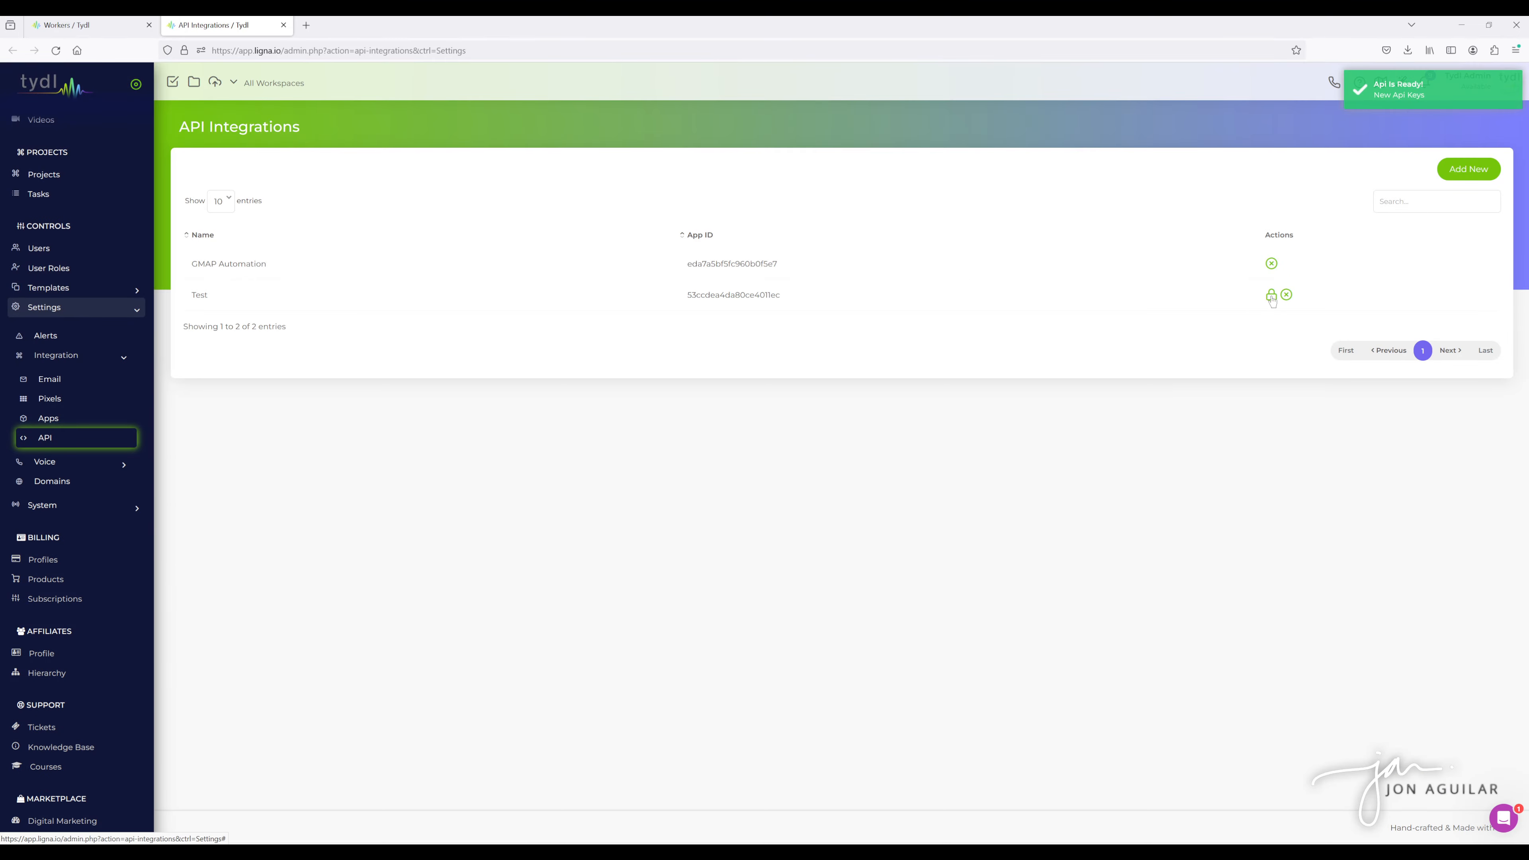
- Generate a secret key for the Test integration and close the key window
left_click(1271, 297)
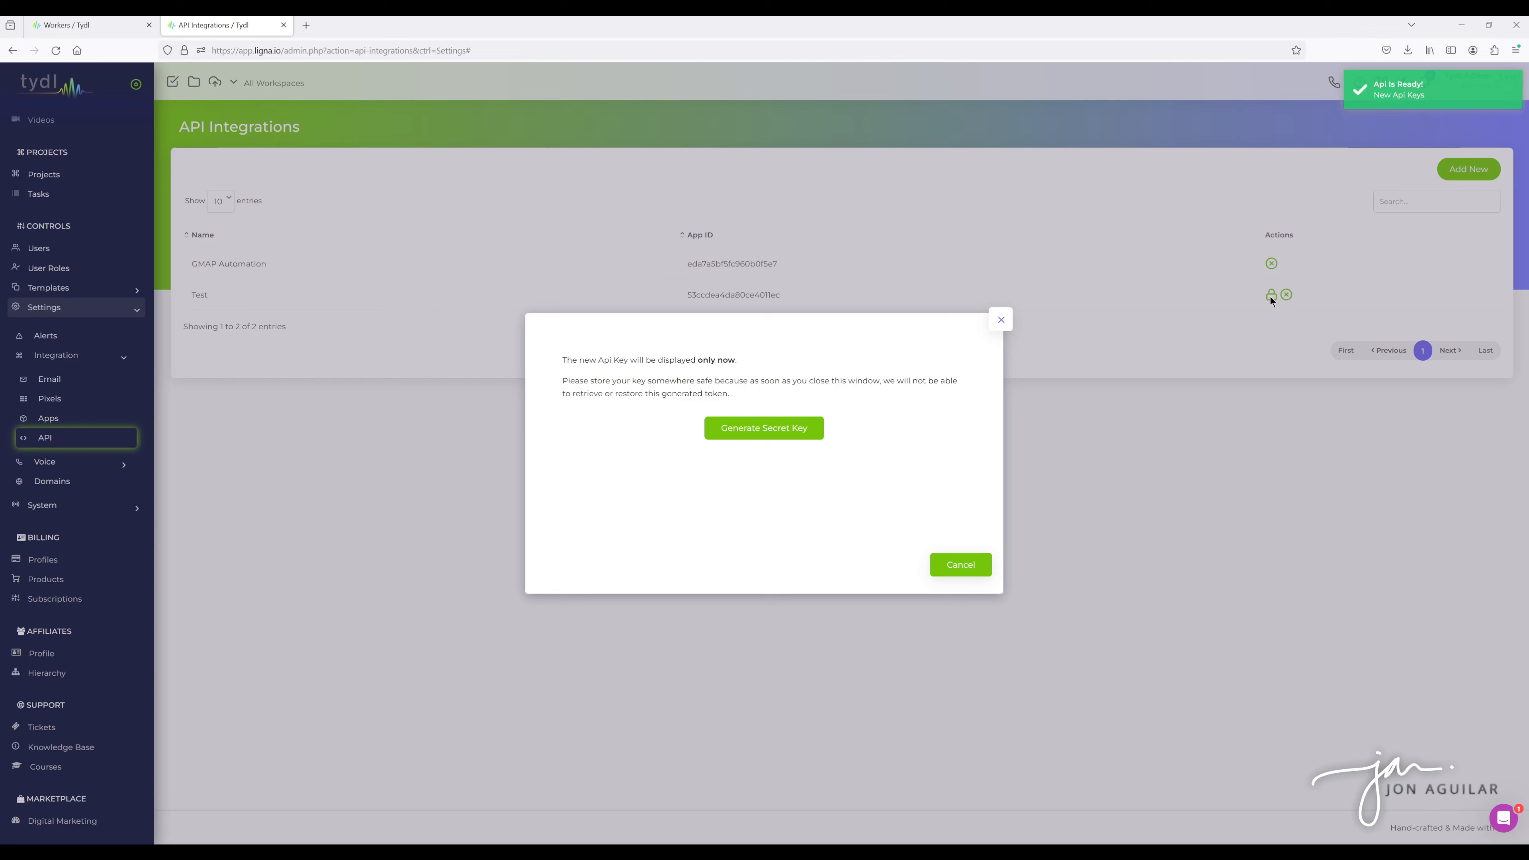
left_click(754, 429)
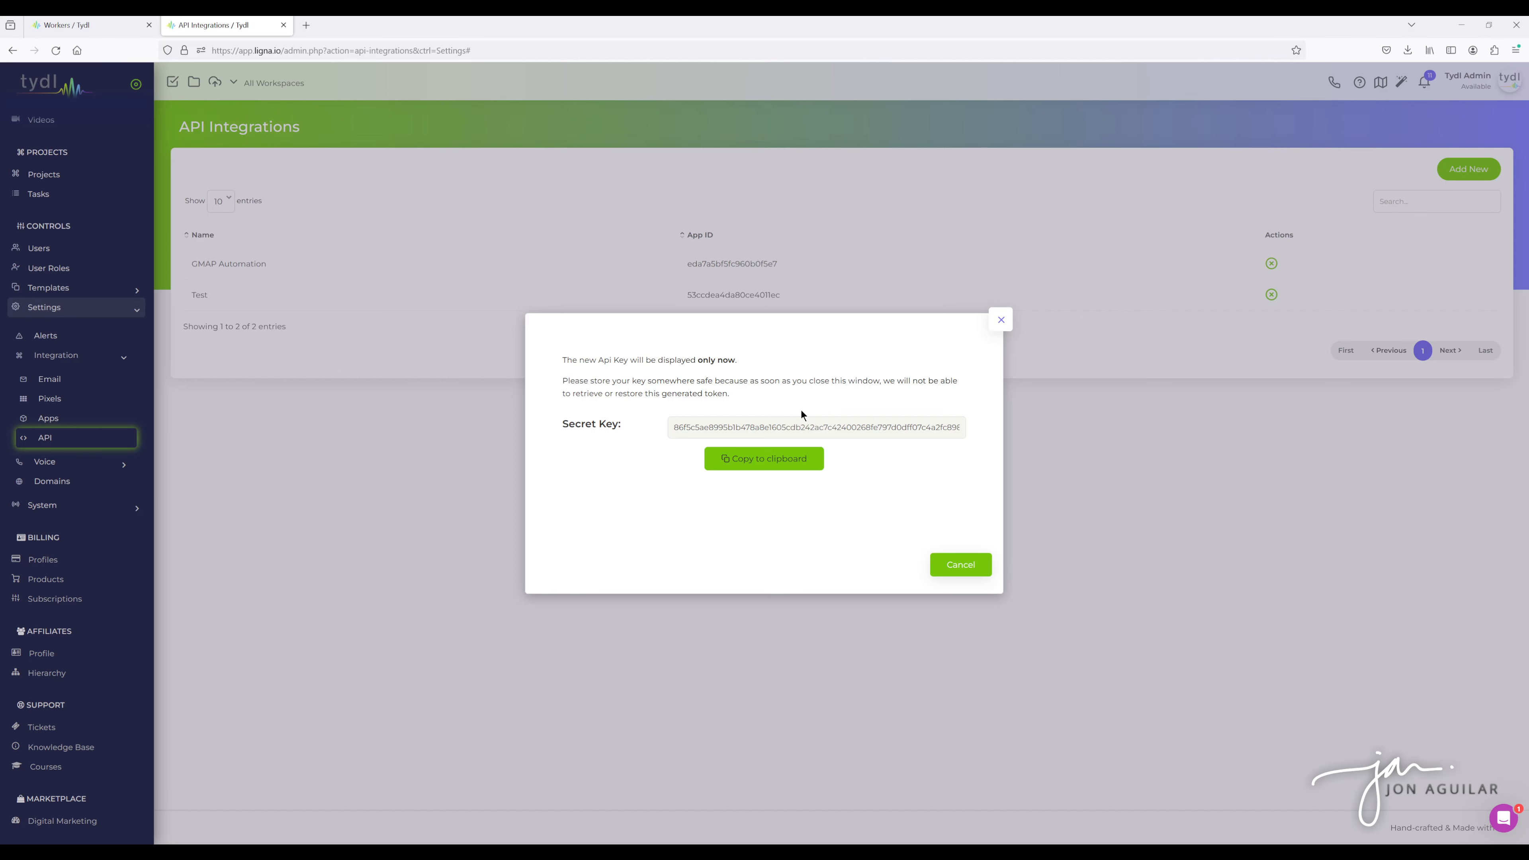
left_click(1001, 320)
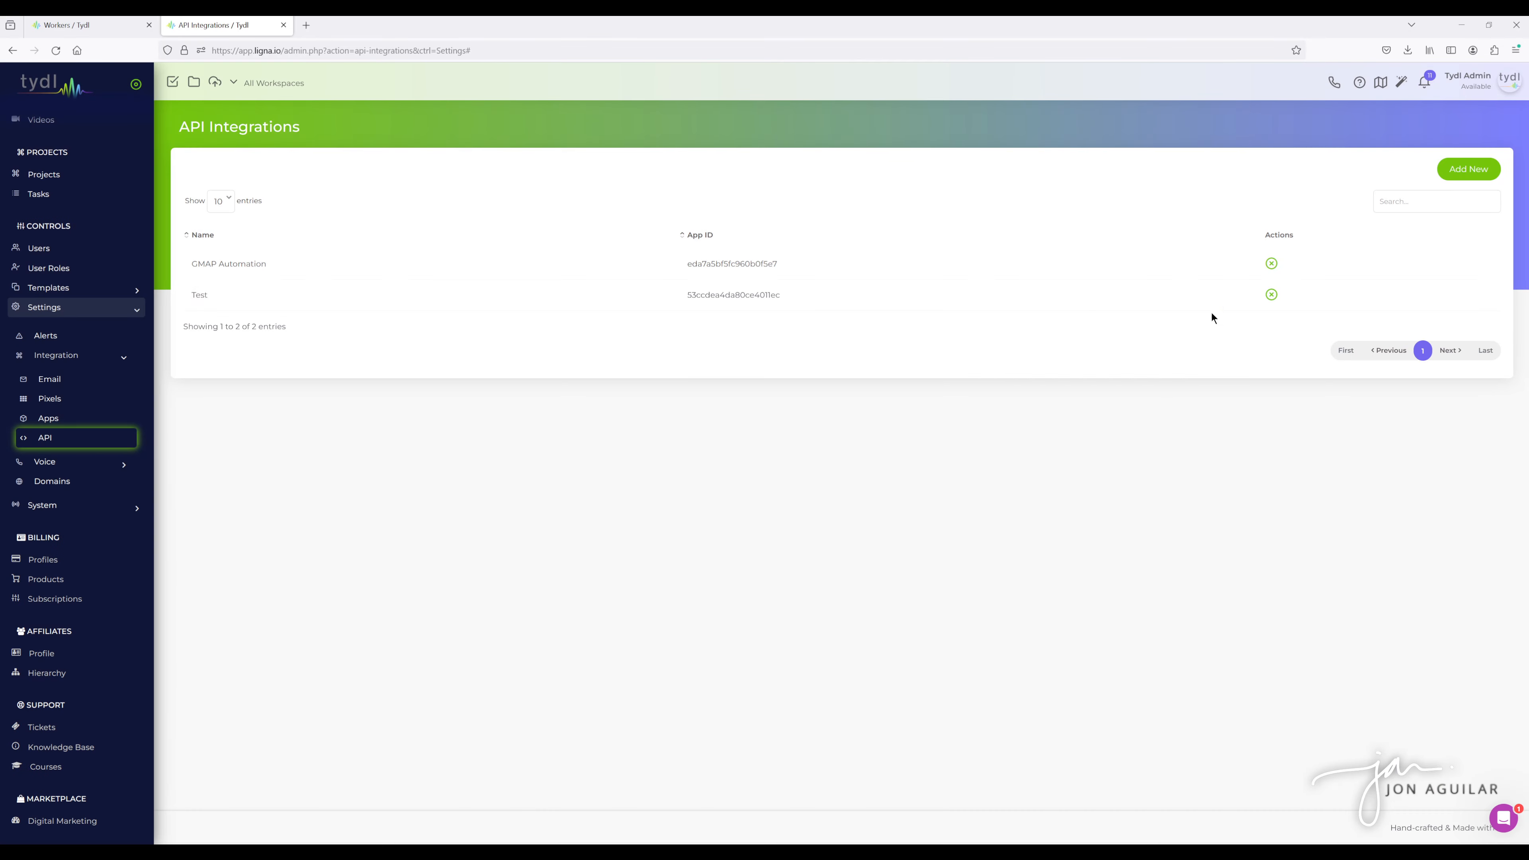
- Delete the Test API integration
left_click(1271, 294)
left_click(718, 514)
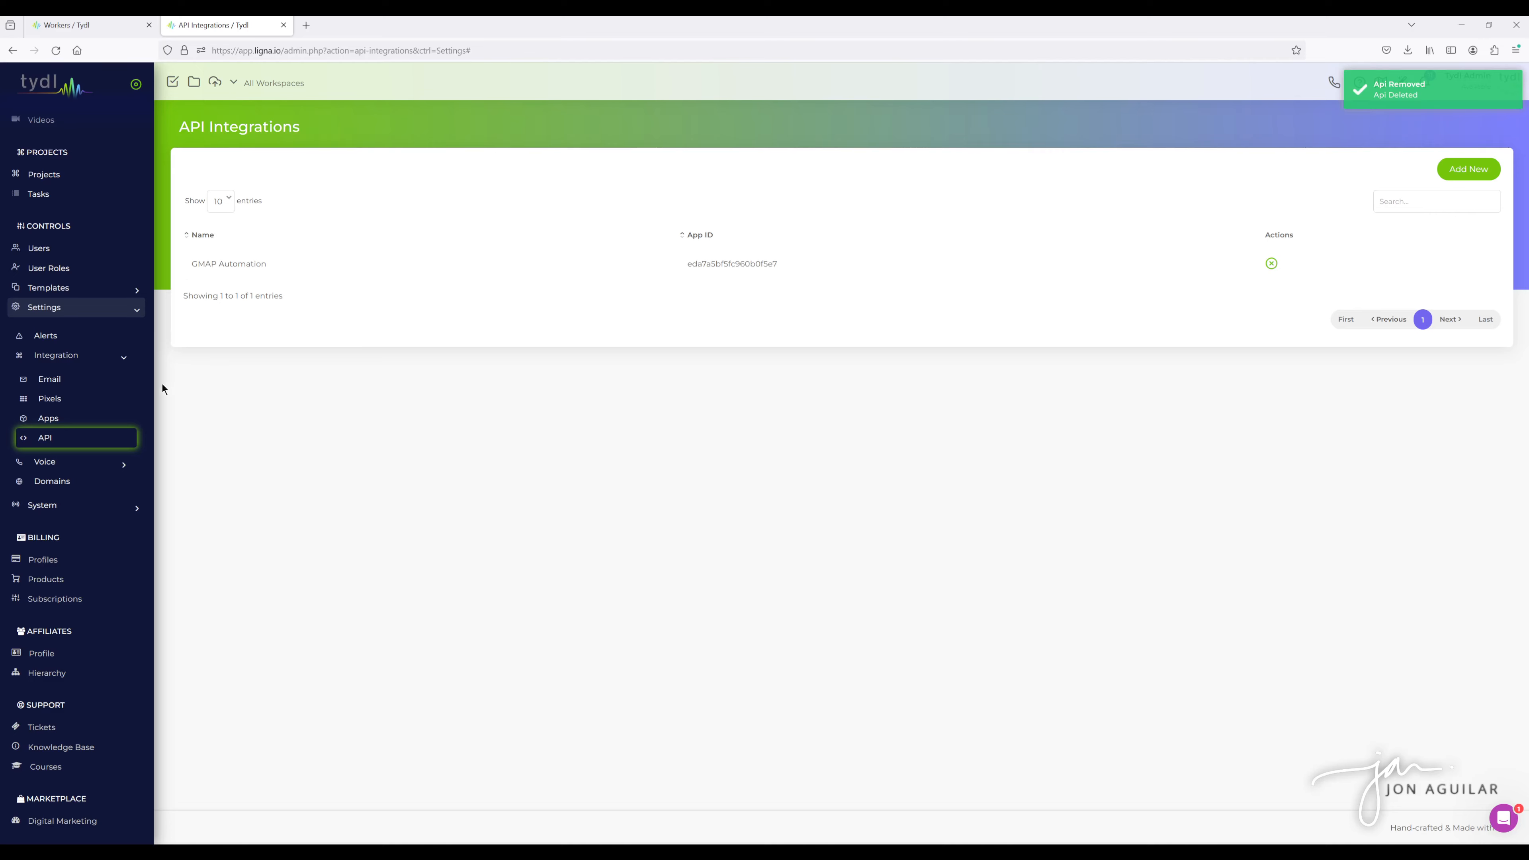
- Open the Data Forms template page in a new tab and switch to it
left_click(73, 289)
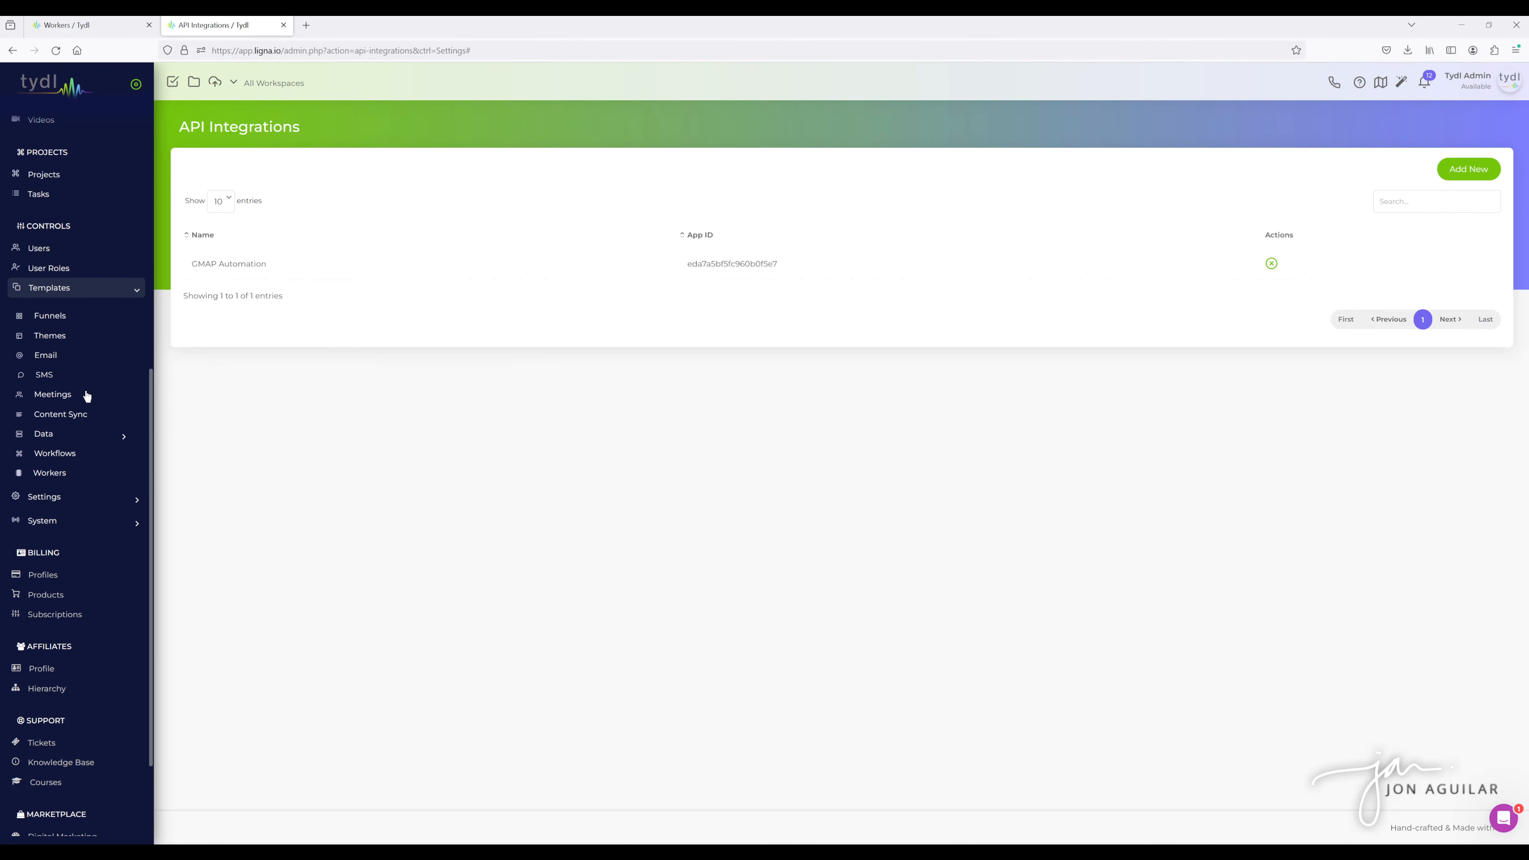
left_click(88, 433)
middle_click(109, 458)
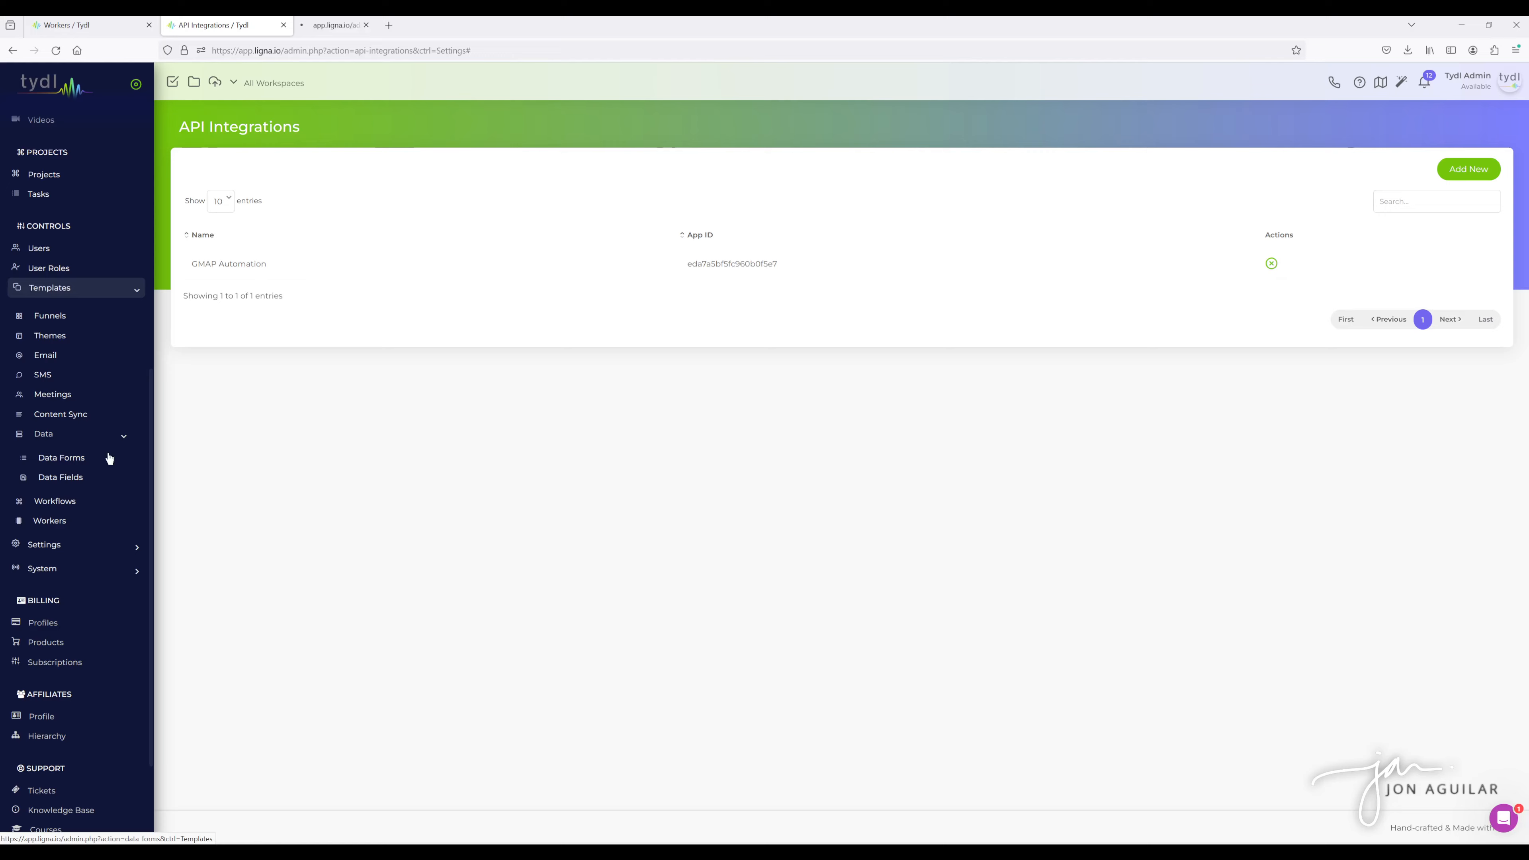
left_click(361, 26)
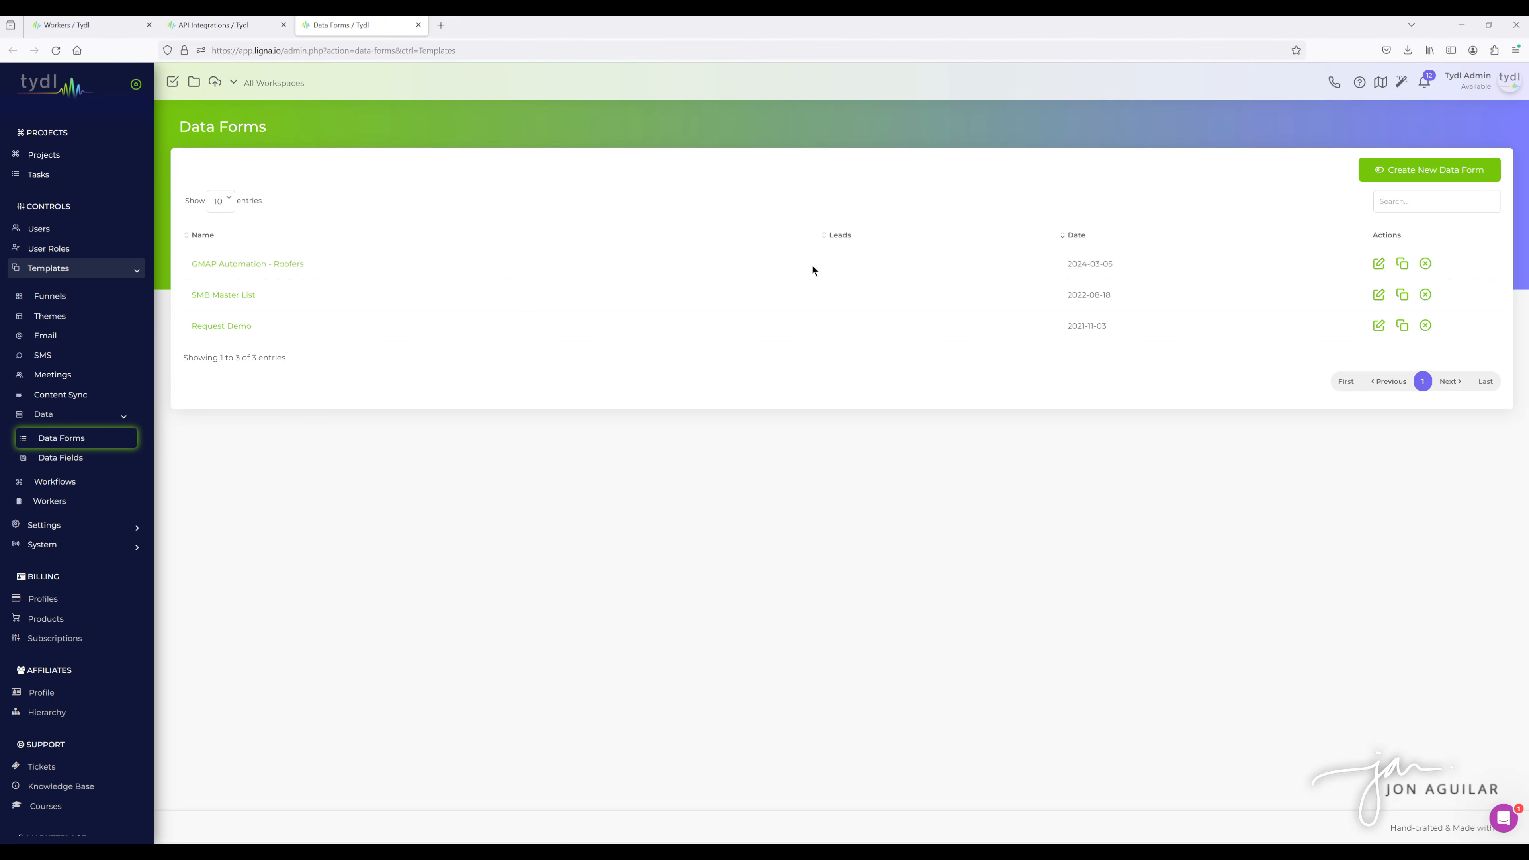
- Open the GMAP Automation - Roofers data form and review its fields and settings
left_click(1405, 173)
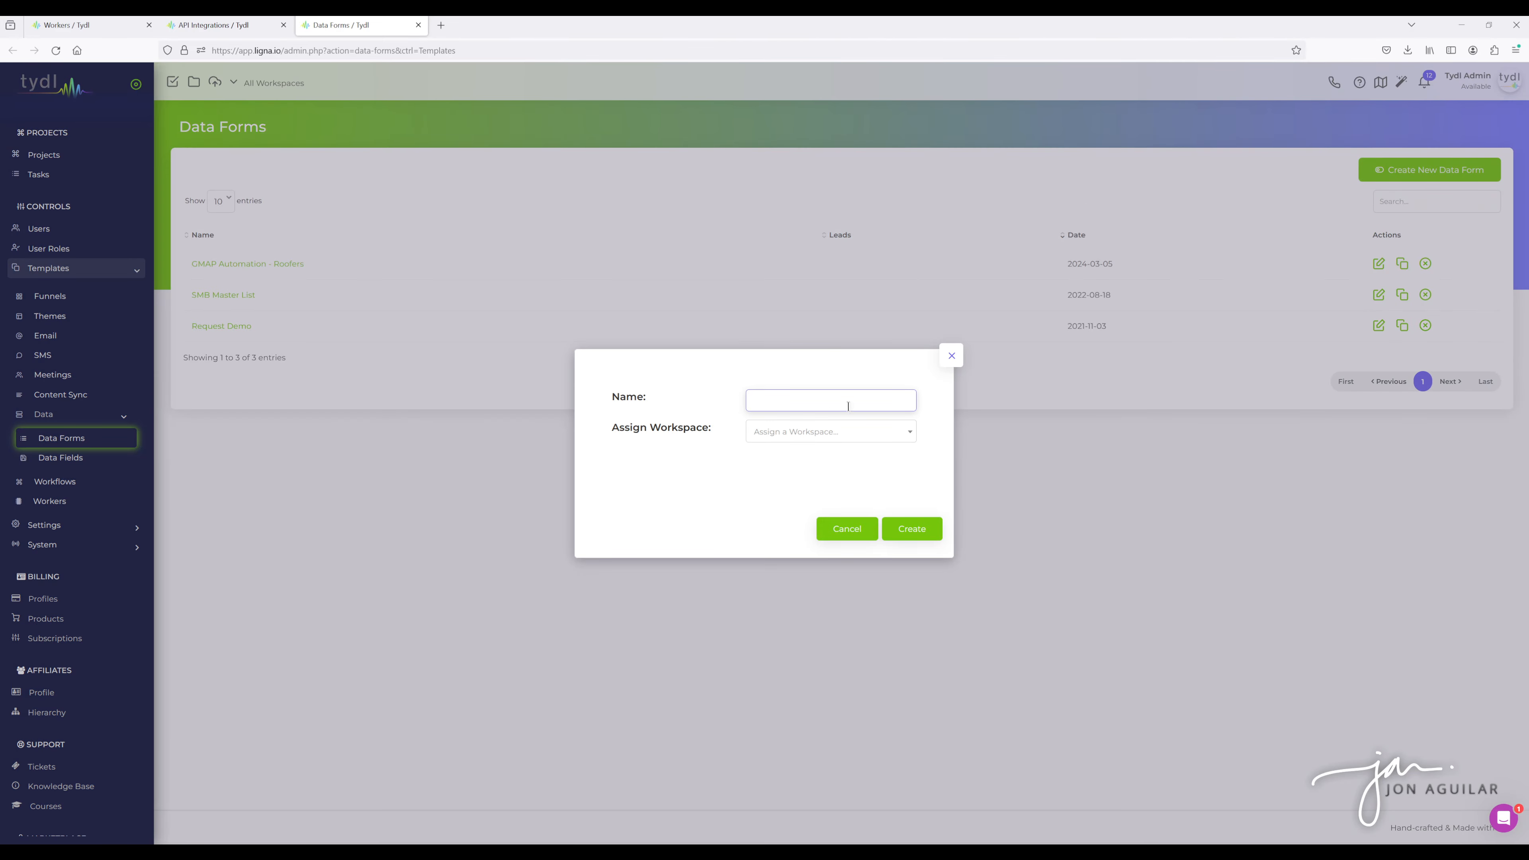
left_click(949, 359)
left_click(257, 268)
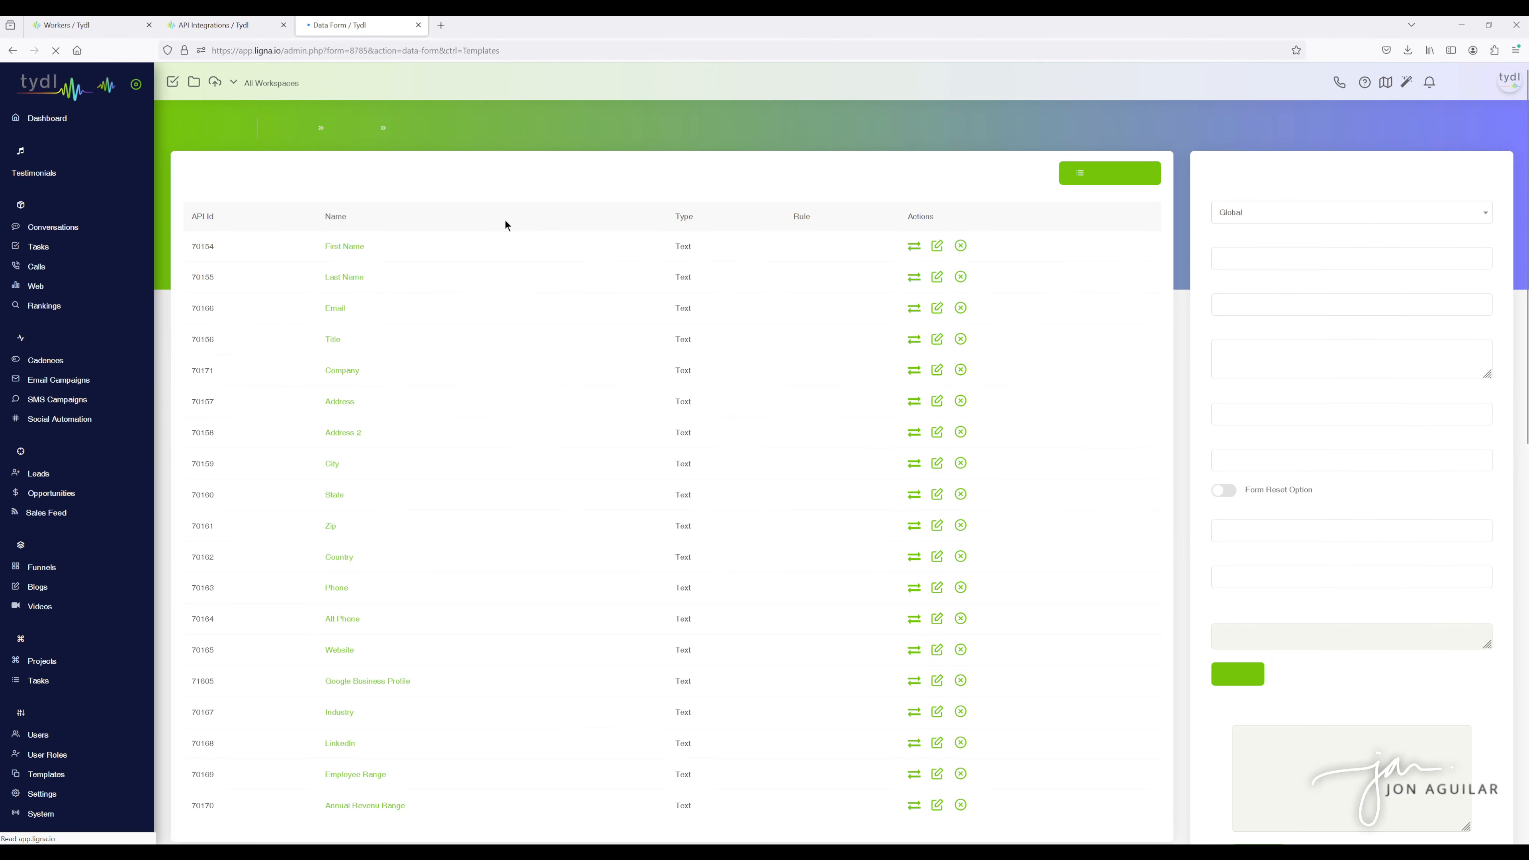
scroll(530, 373, "down", 2)
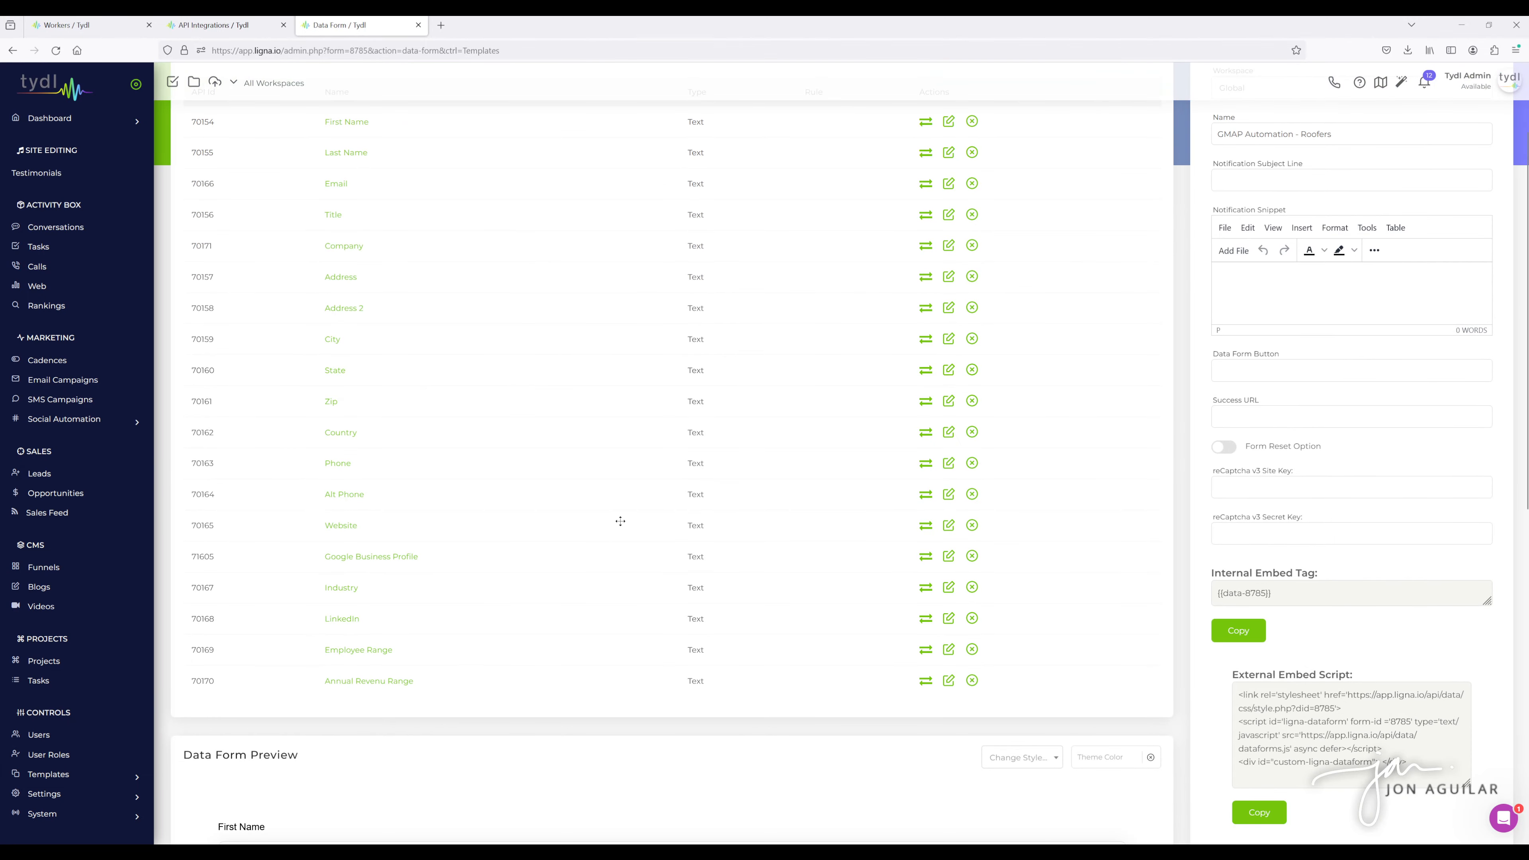
scroll(621, 523, "up", 2)
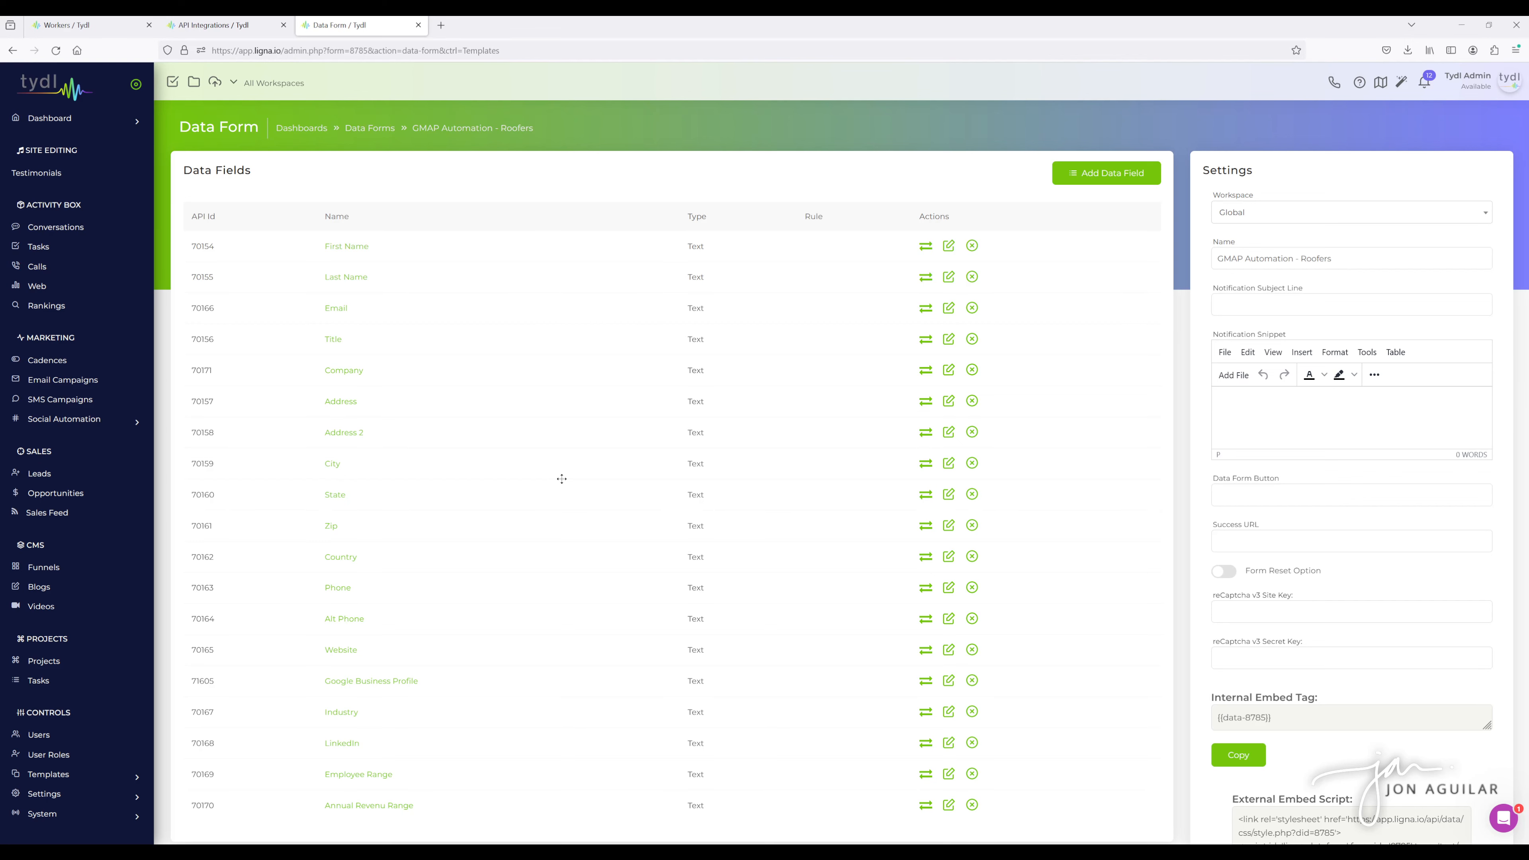
scroll(548, 476, "down", 1)
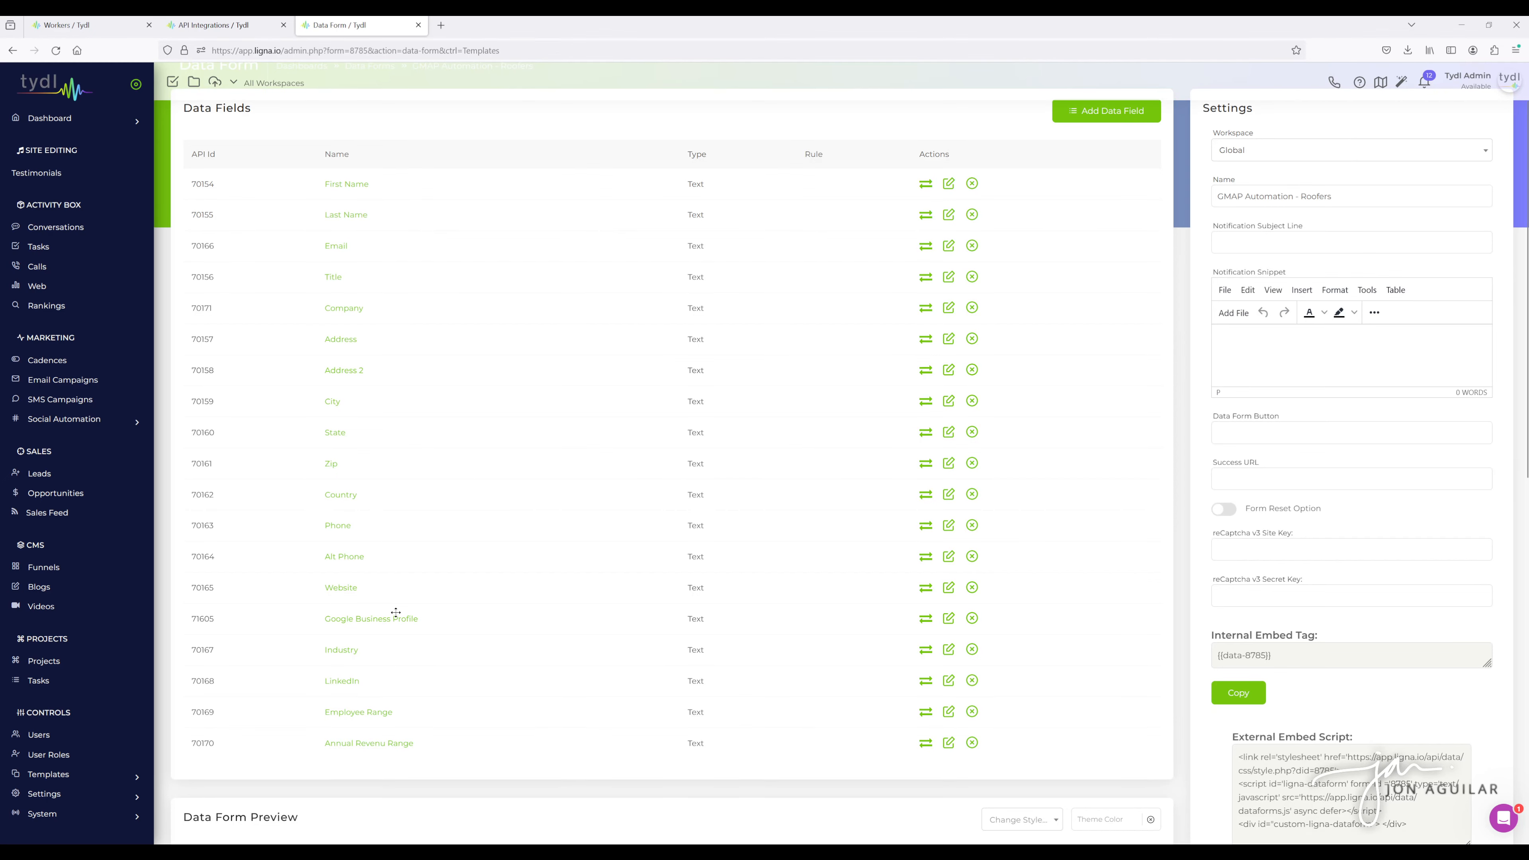
scroll(509, 561, "down", 1)
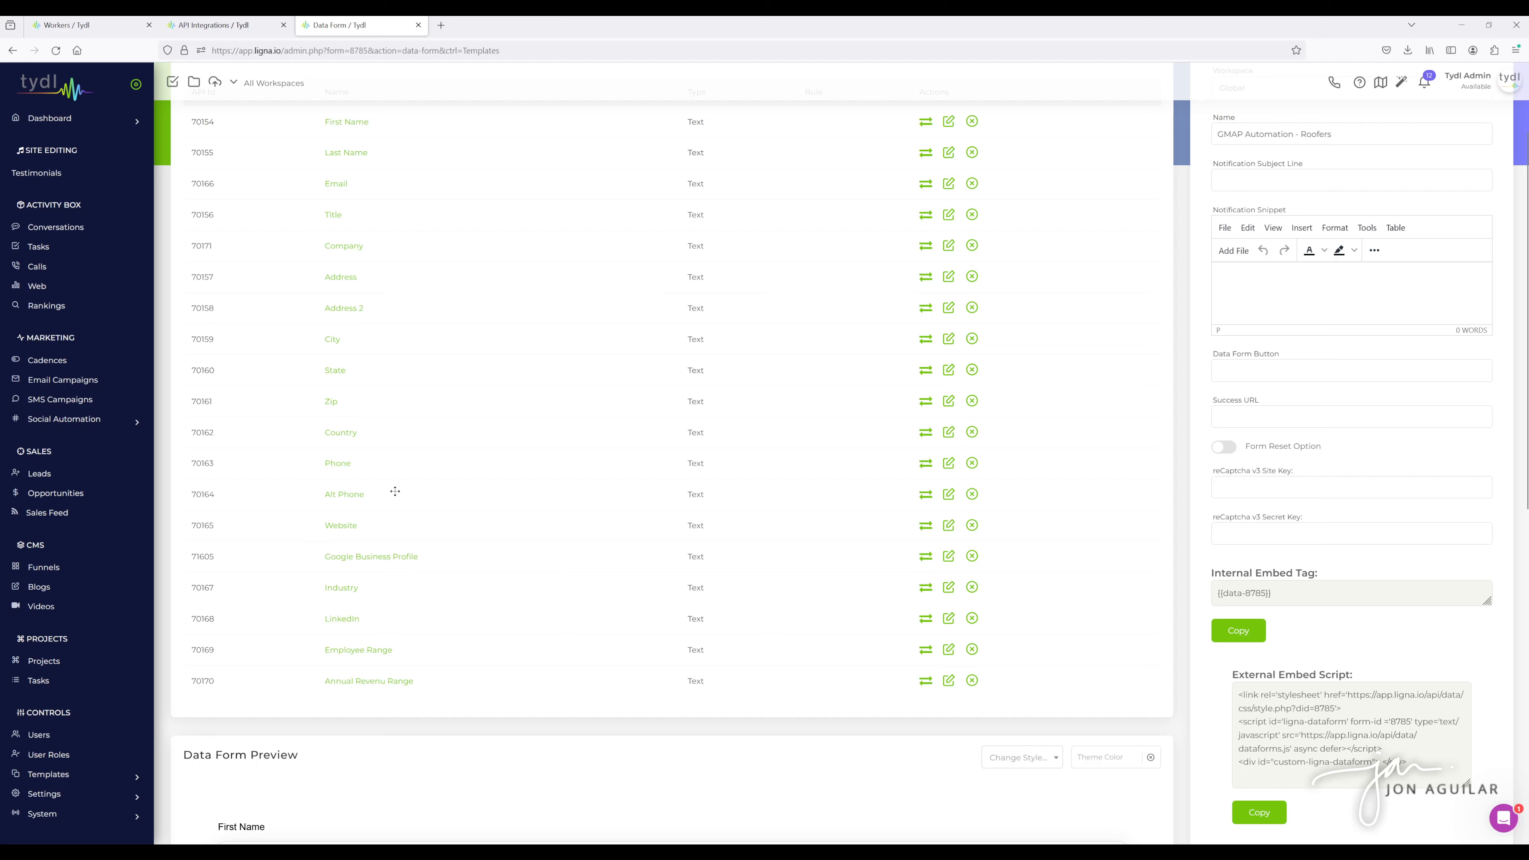
scroll(471, 572, "up", 1)
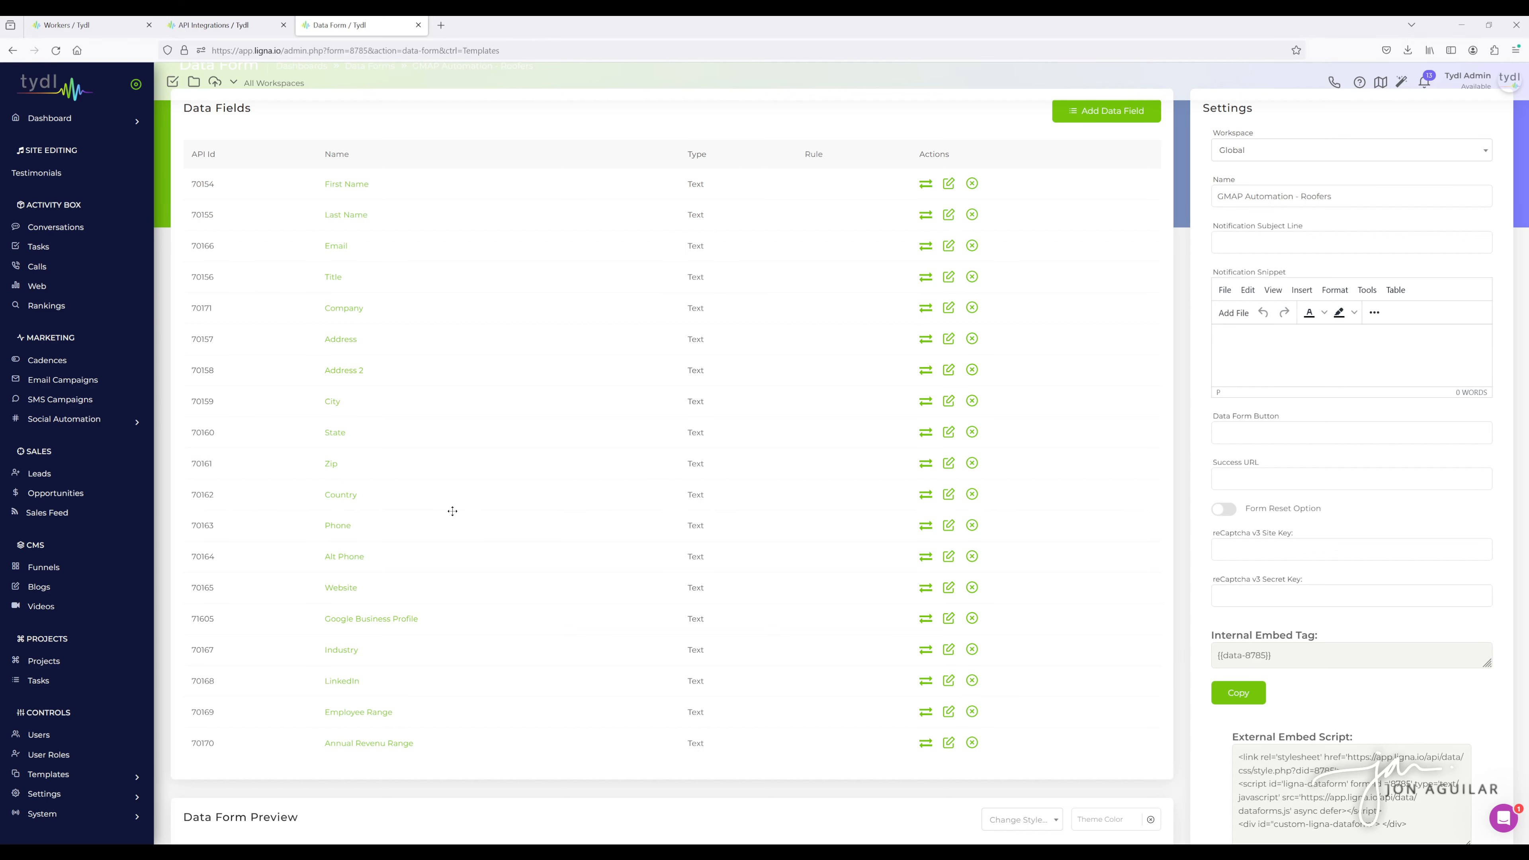
scroll(515, 444, "up", 1)
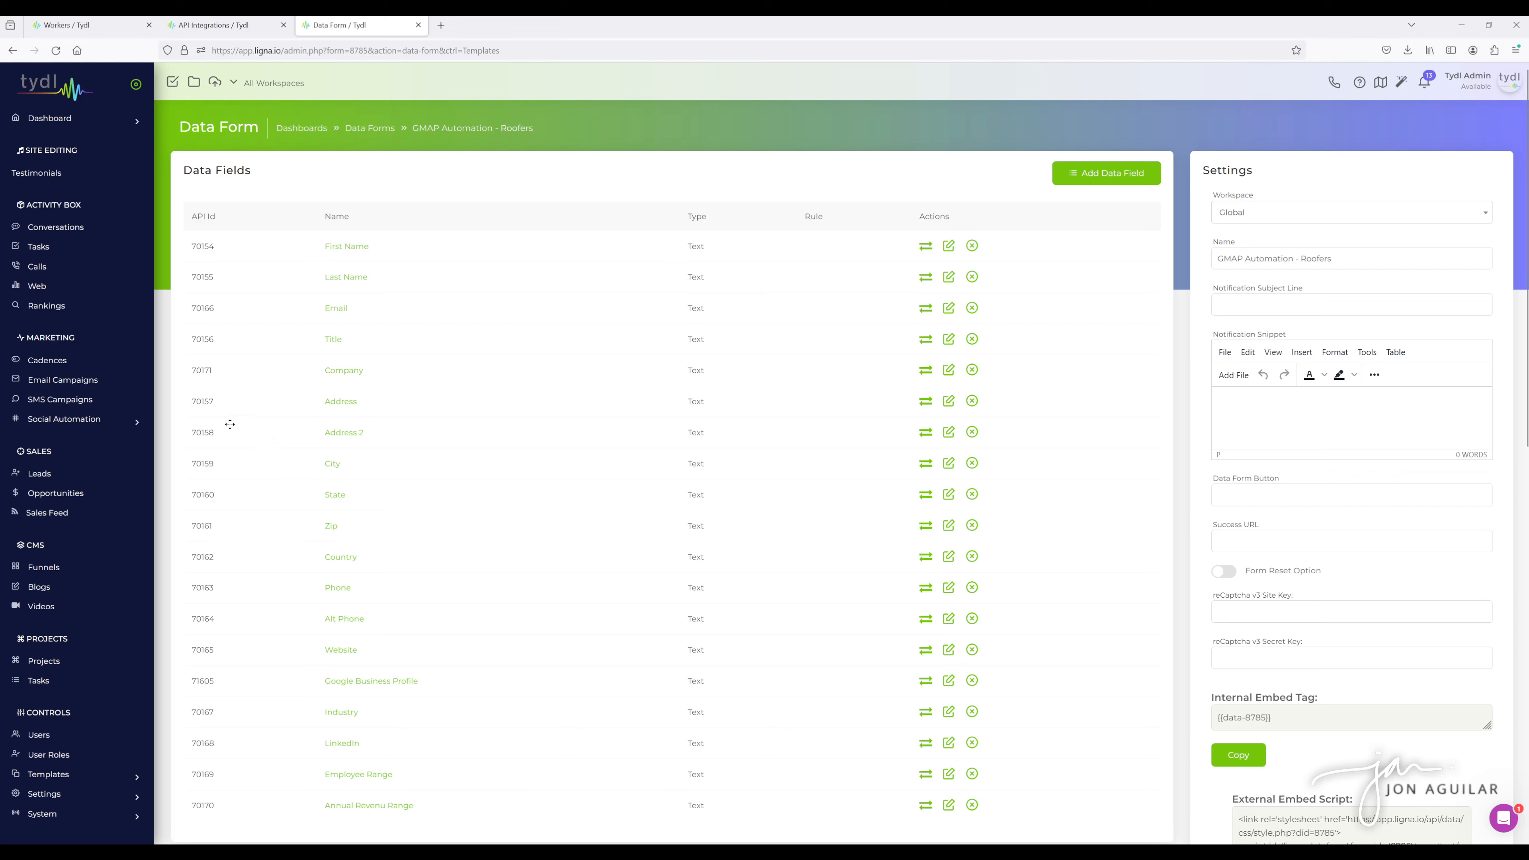
scroll(66, 415, "down", 4)
- Open the Workflows template page in a new tab and switch to it
left_click(69, 541)
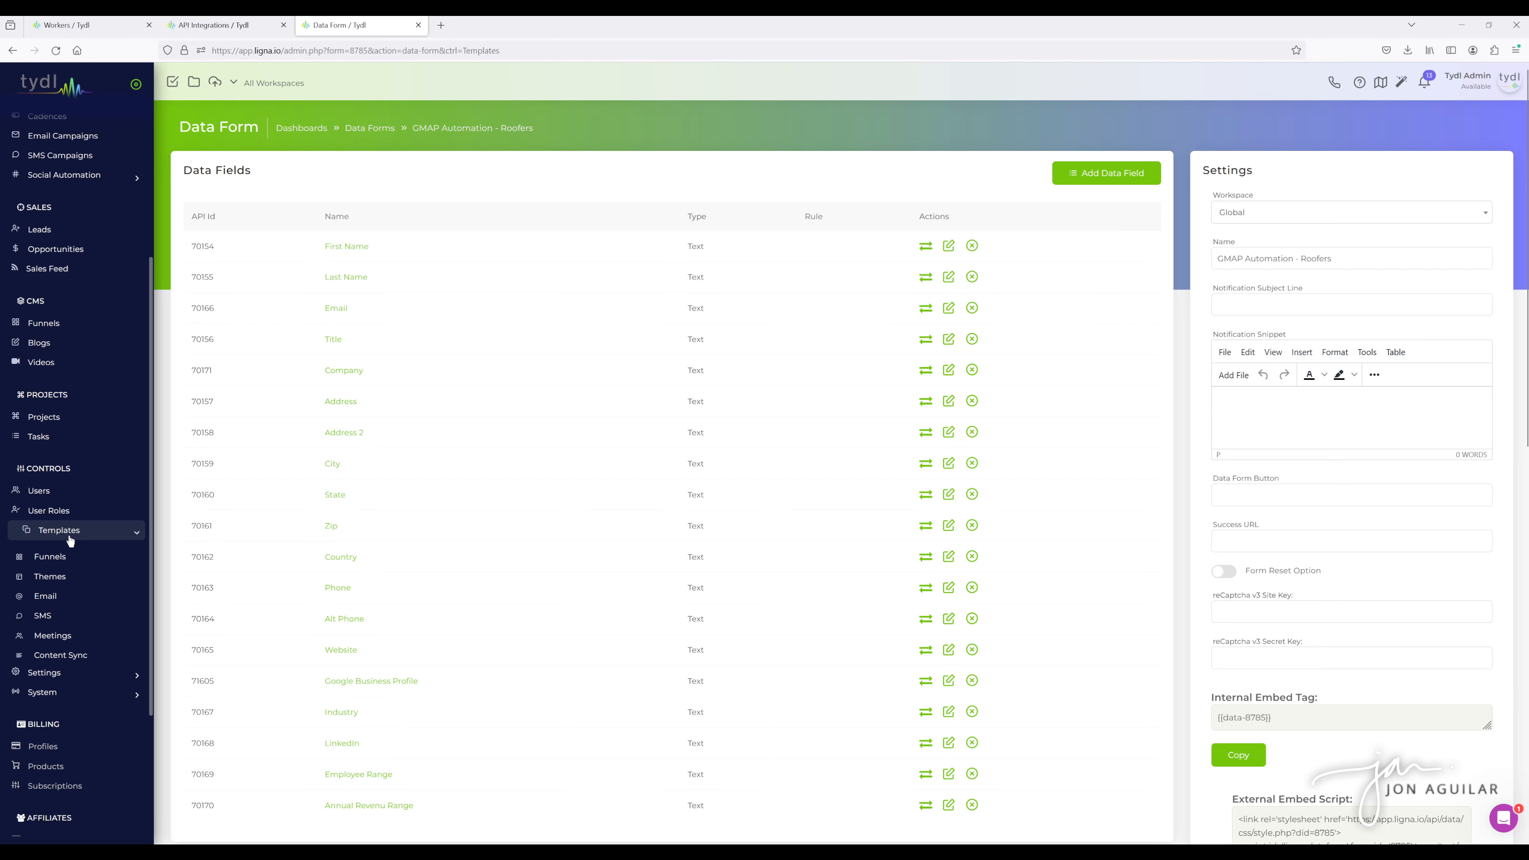
scroll(67, 541, "down", 2)
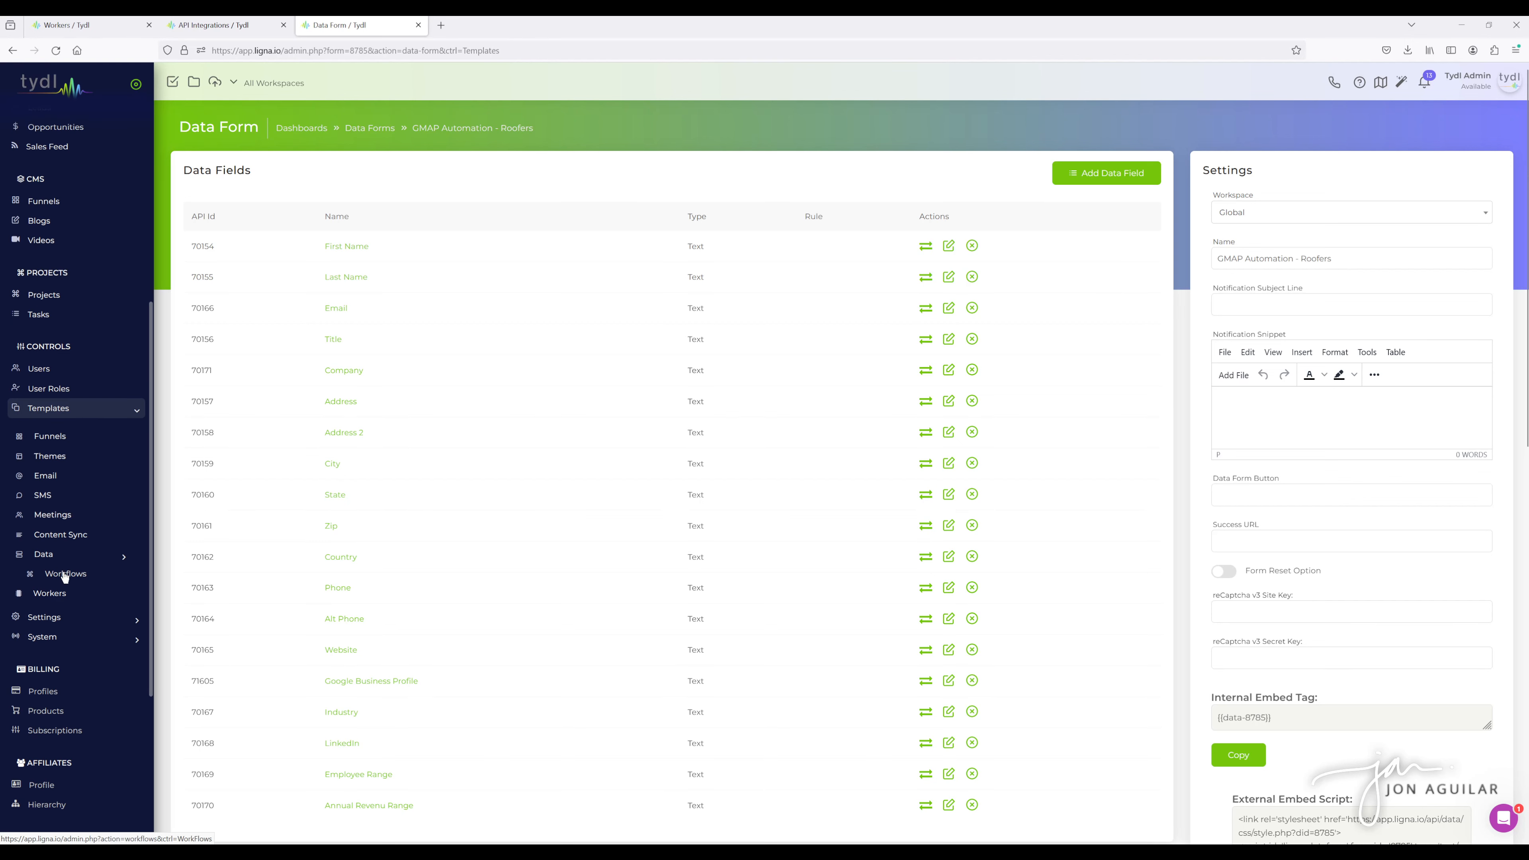
middle_click(67, 574)
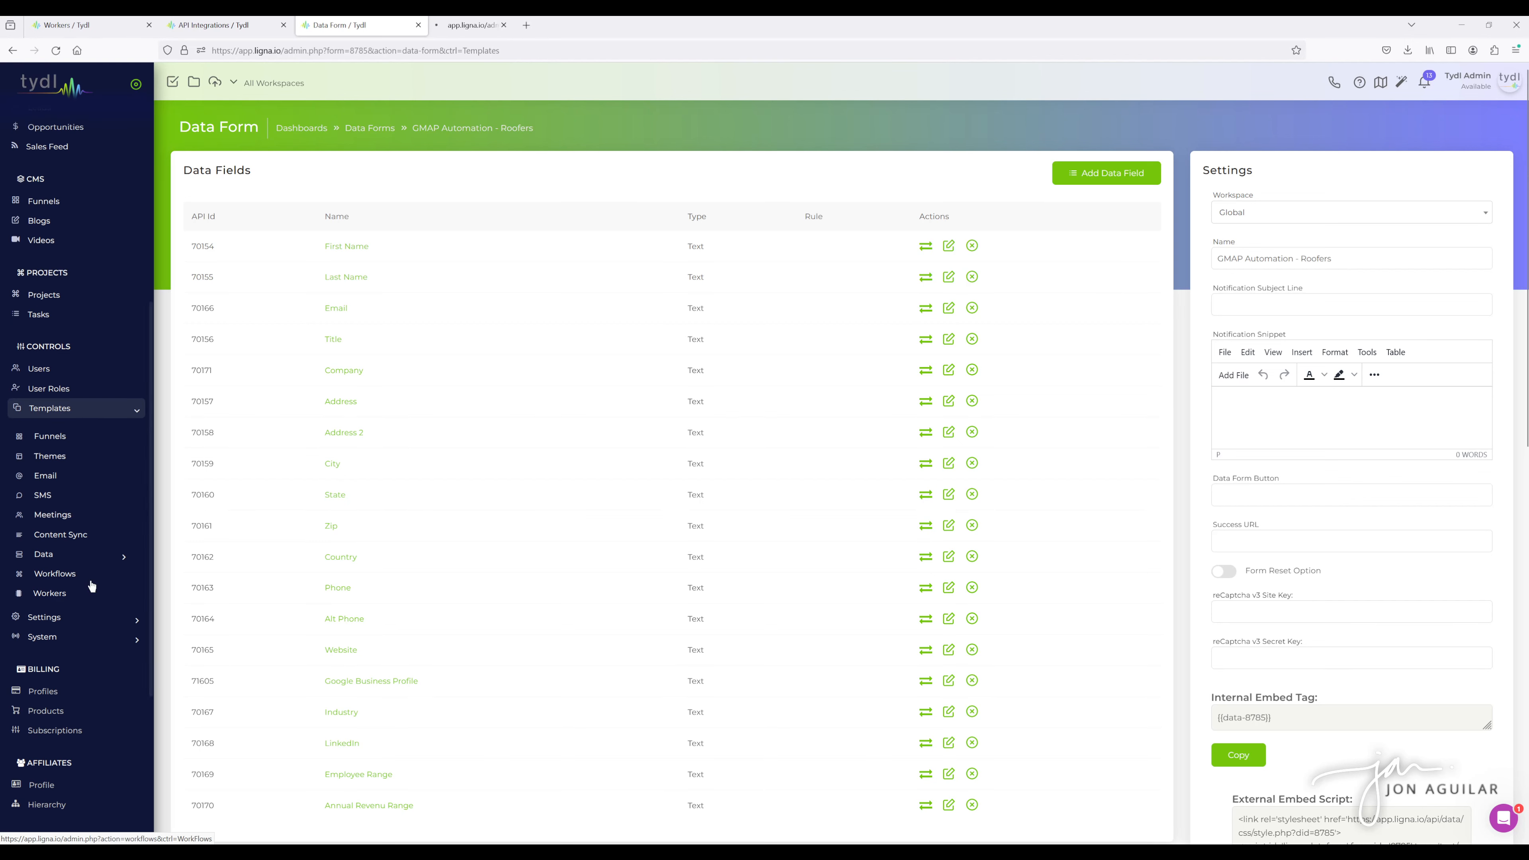
left_click(473, 26)
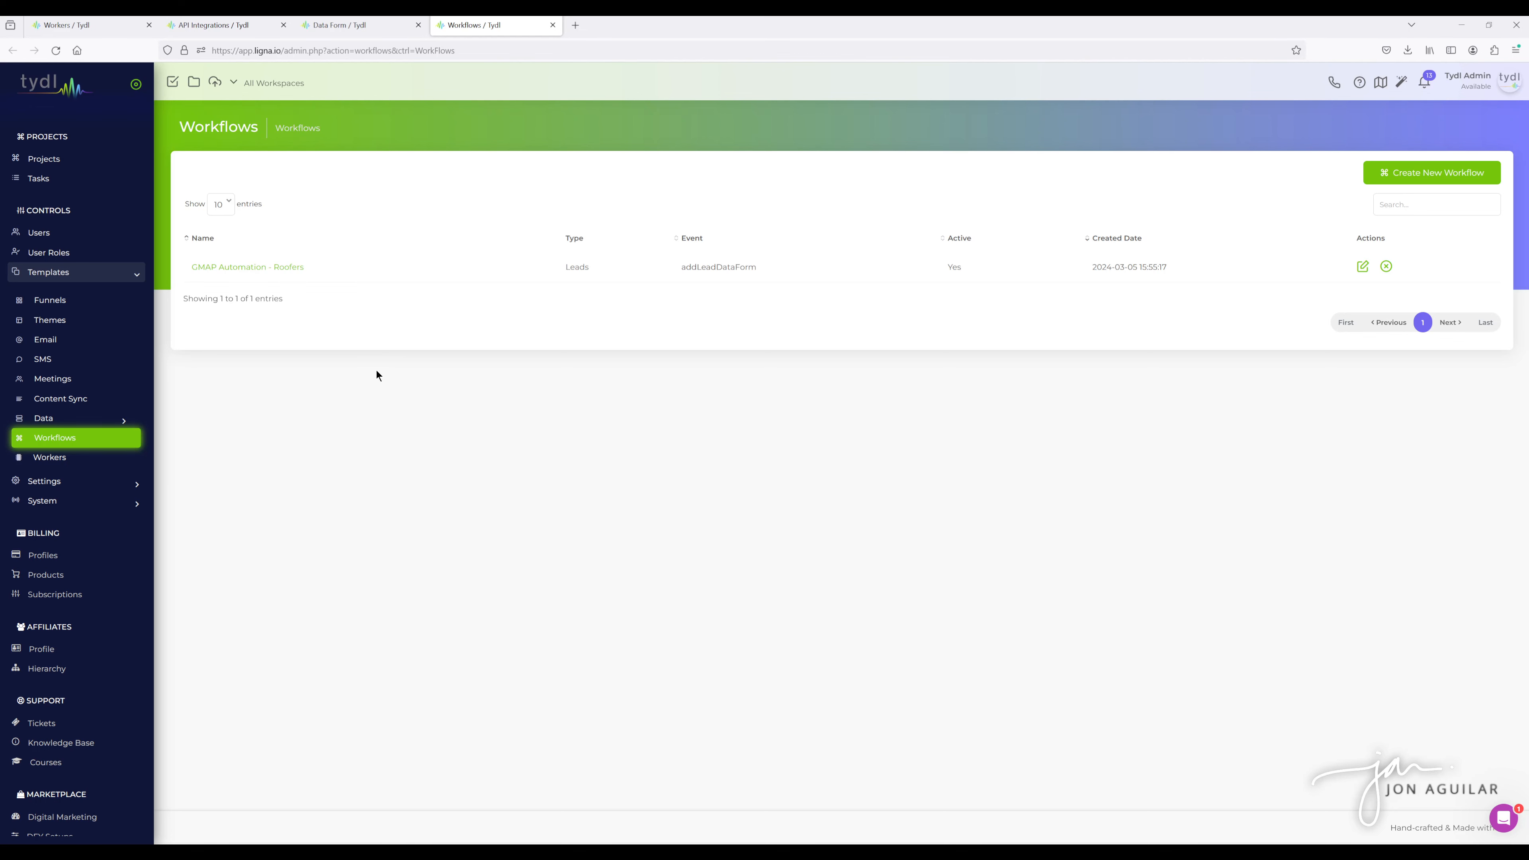
left_click(1442, 173)
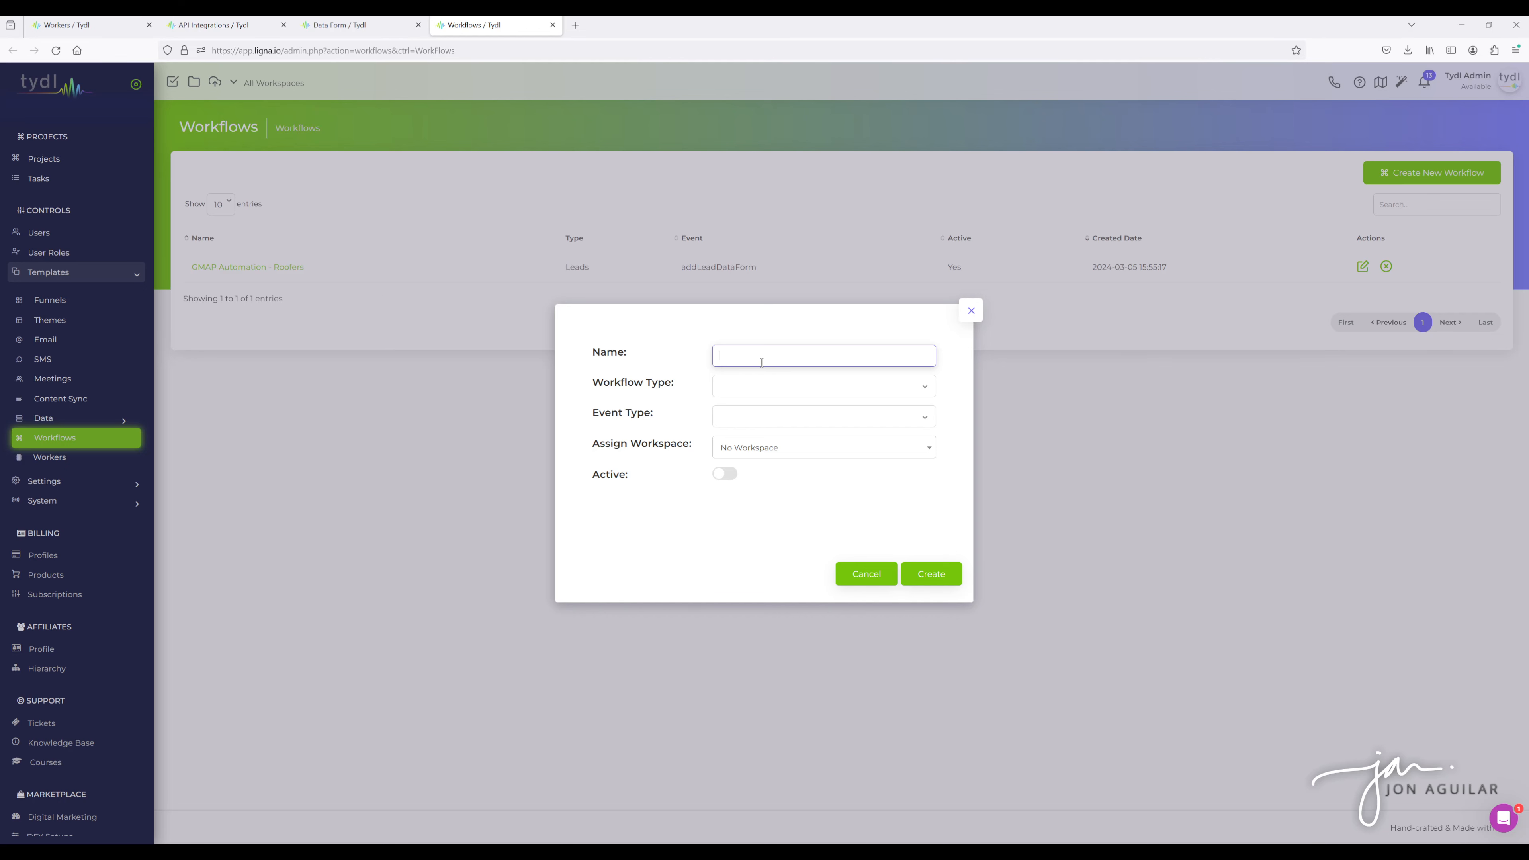
left_click(756, 385)
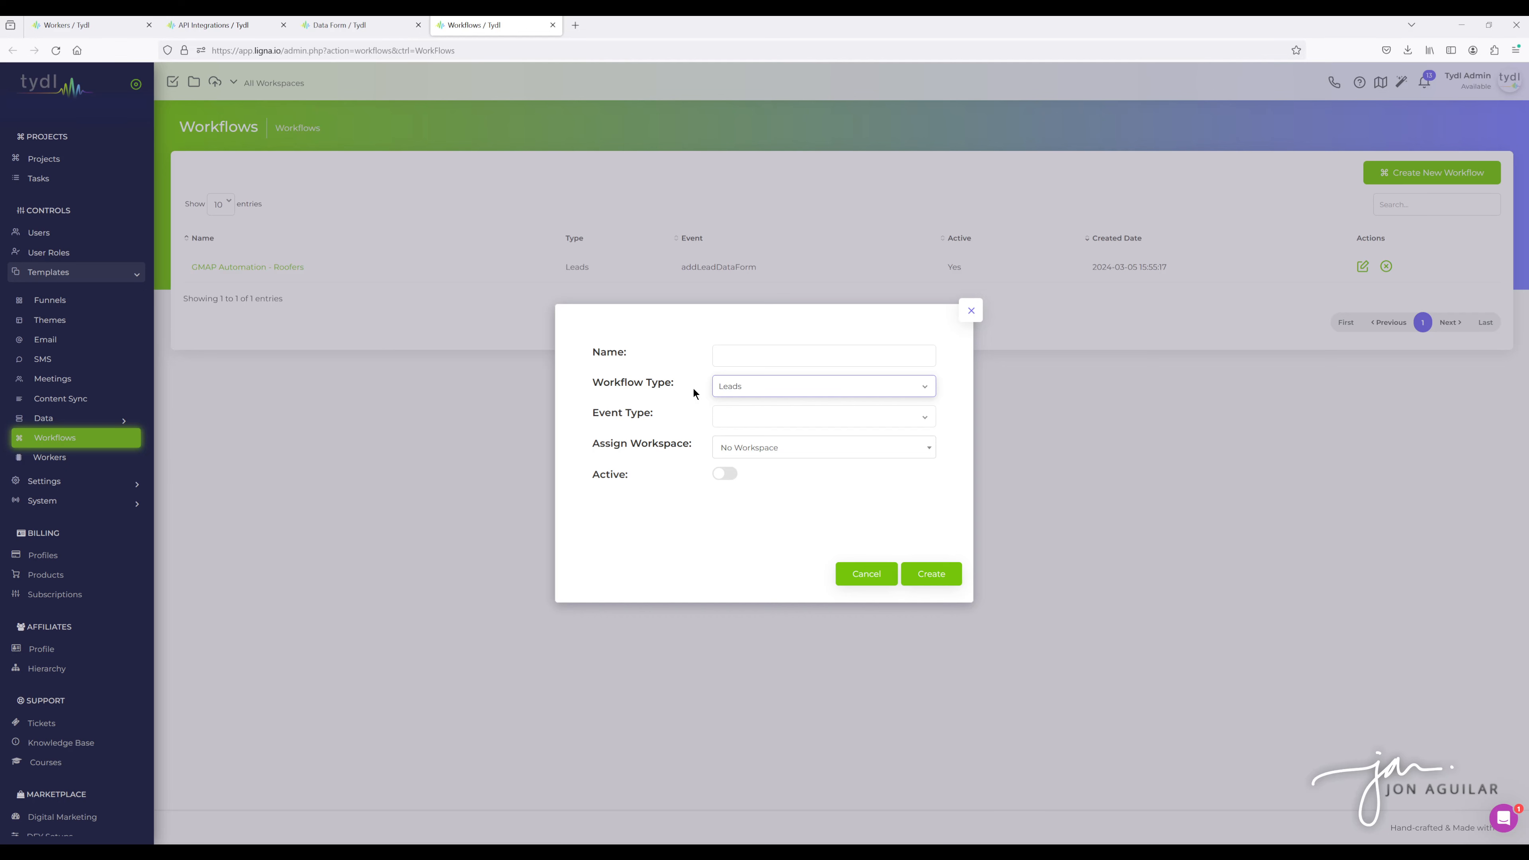
left_click(747, 415)
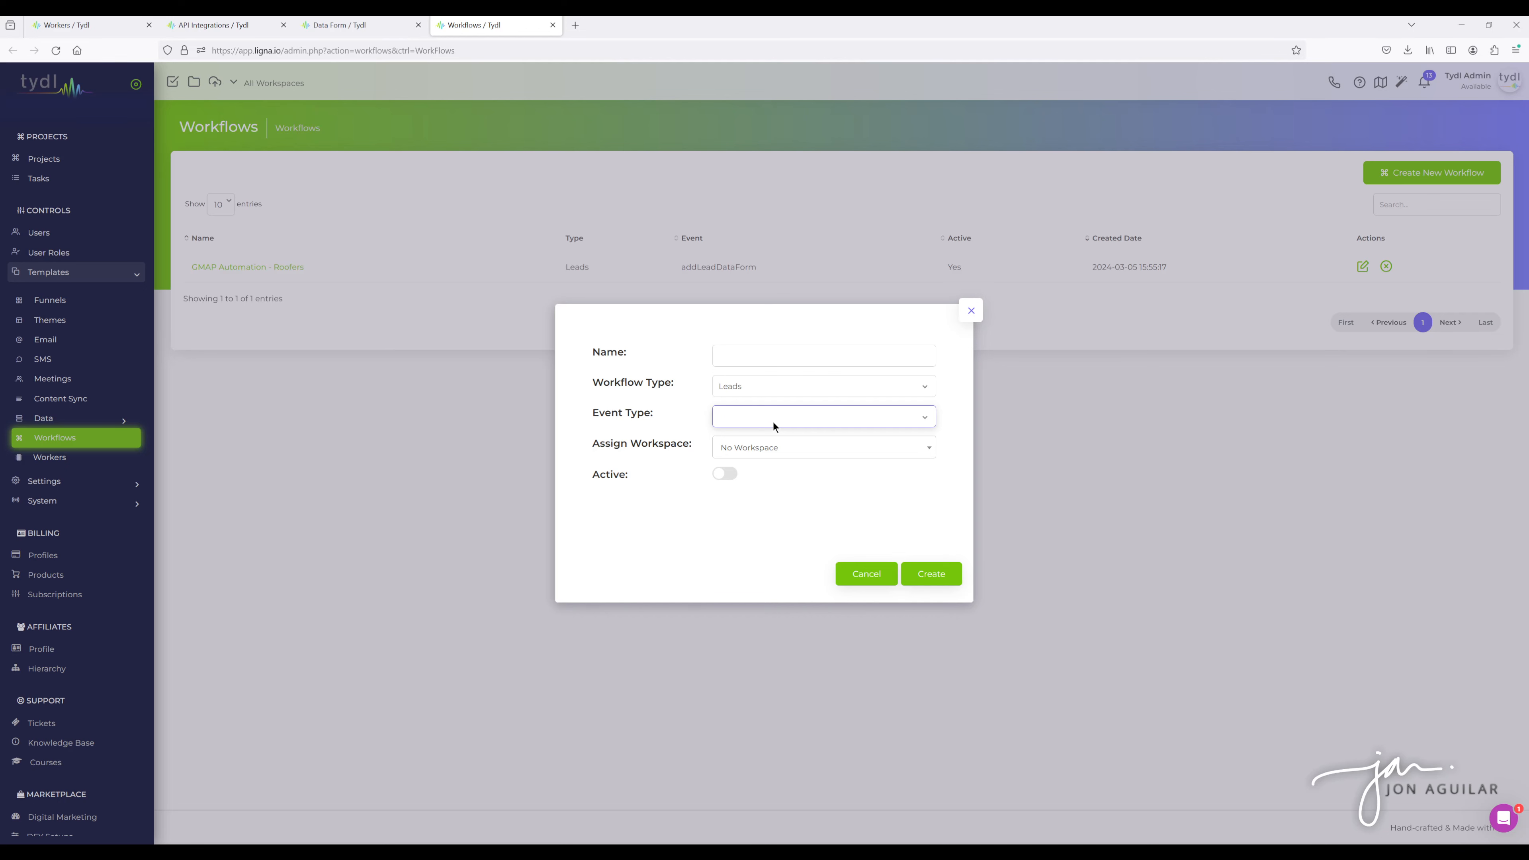
left_click(762, 516)
left_click(969, 313)
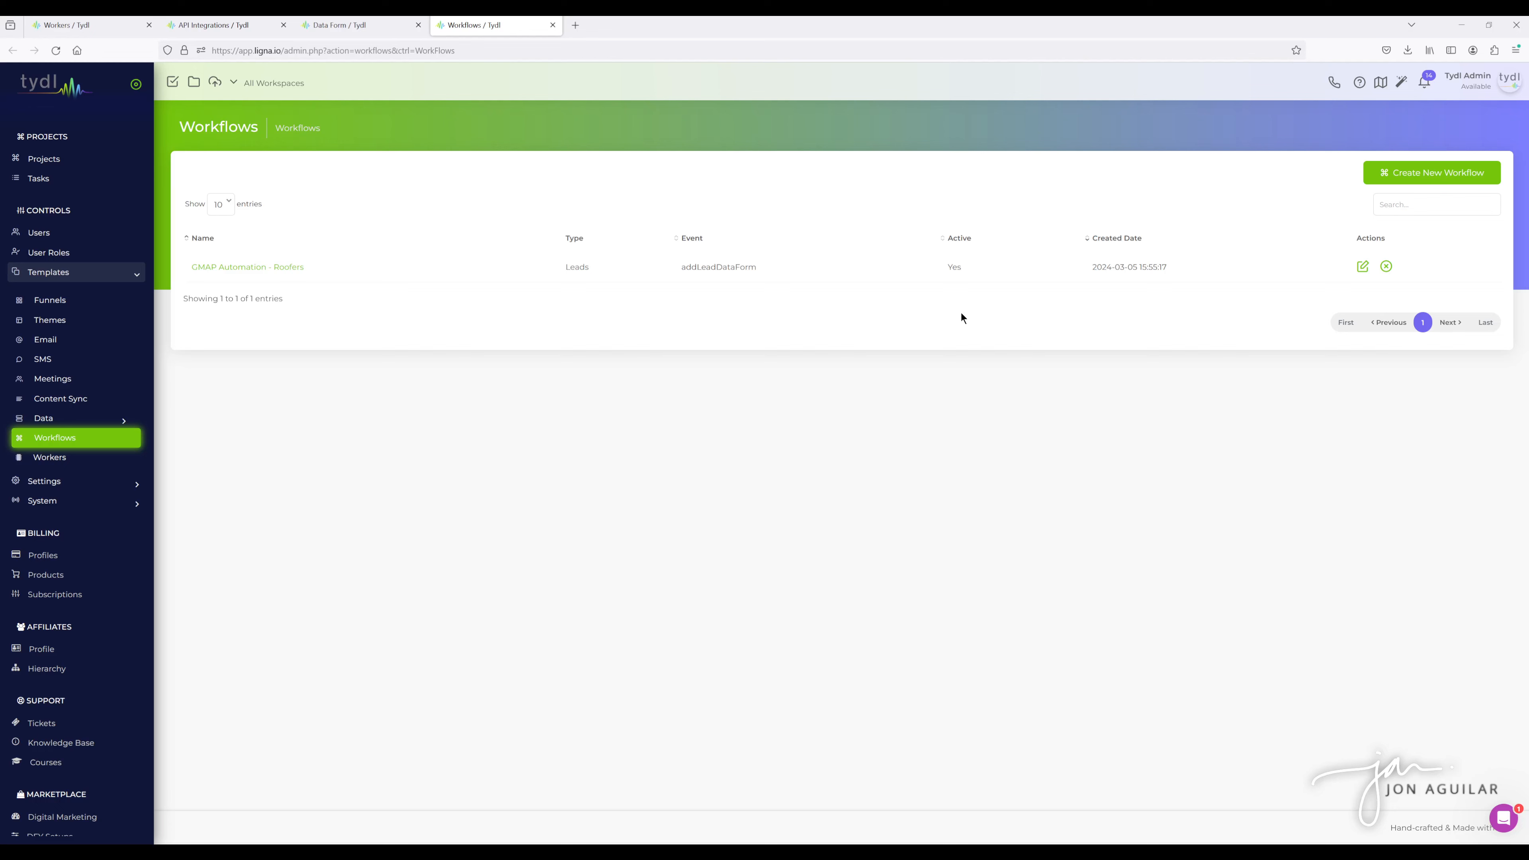
- Open the GMAP Automation - Roofers workflow and examine its data form trigger and action list
left_click(247, 268)
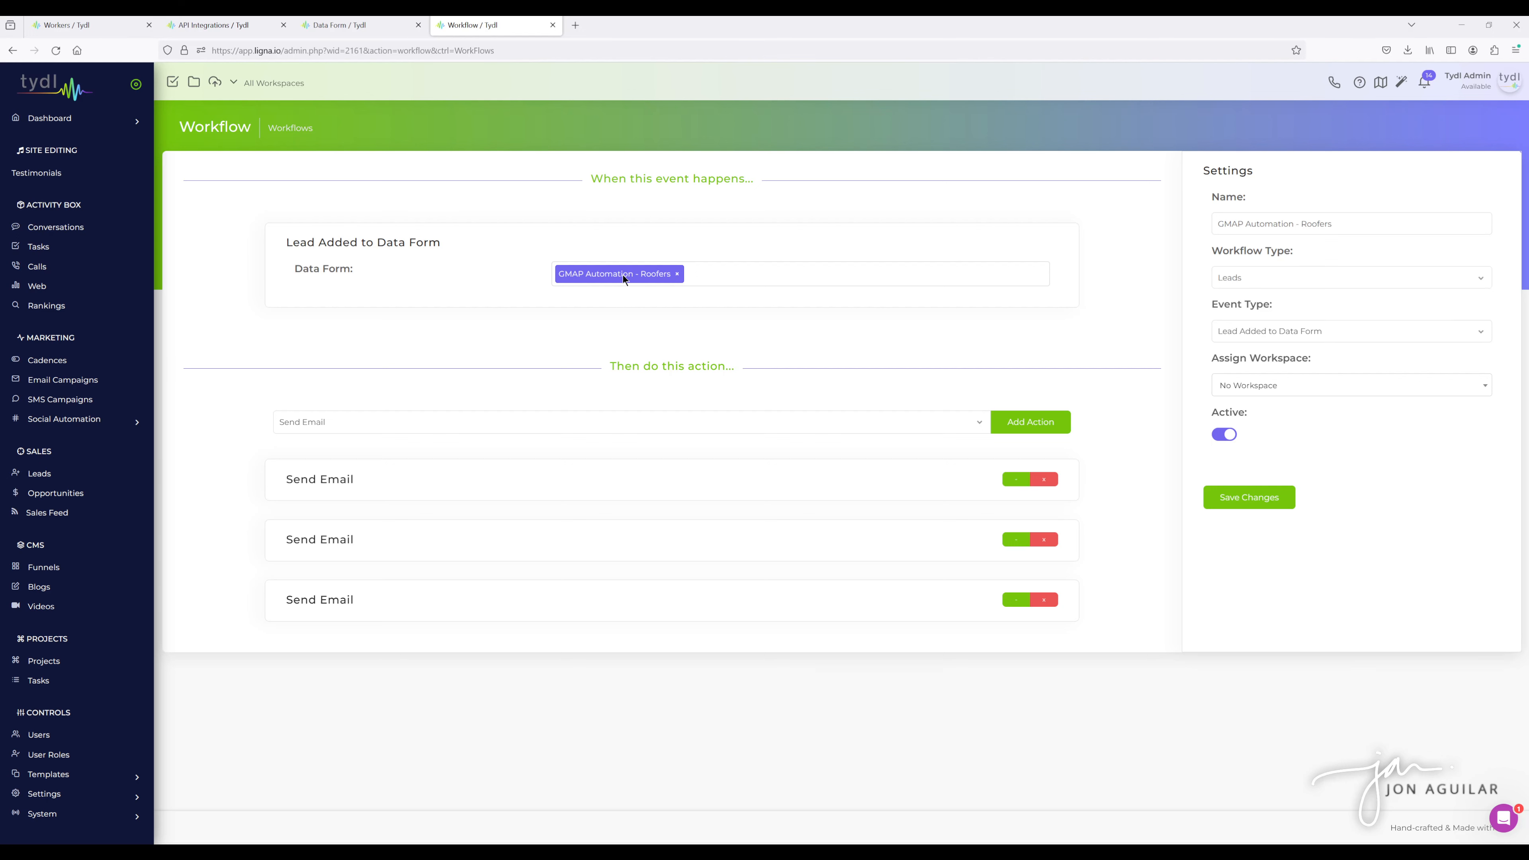
left_click(742, 277)
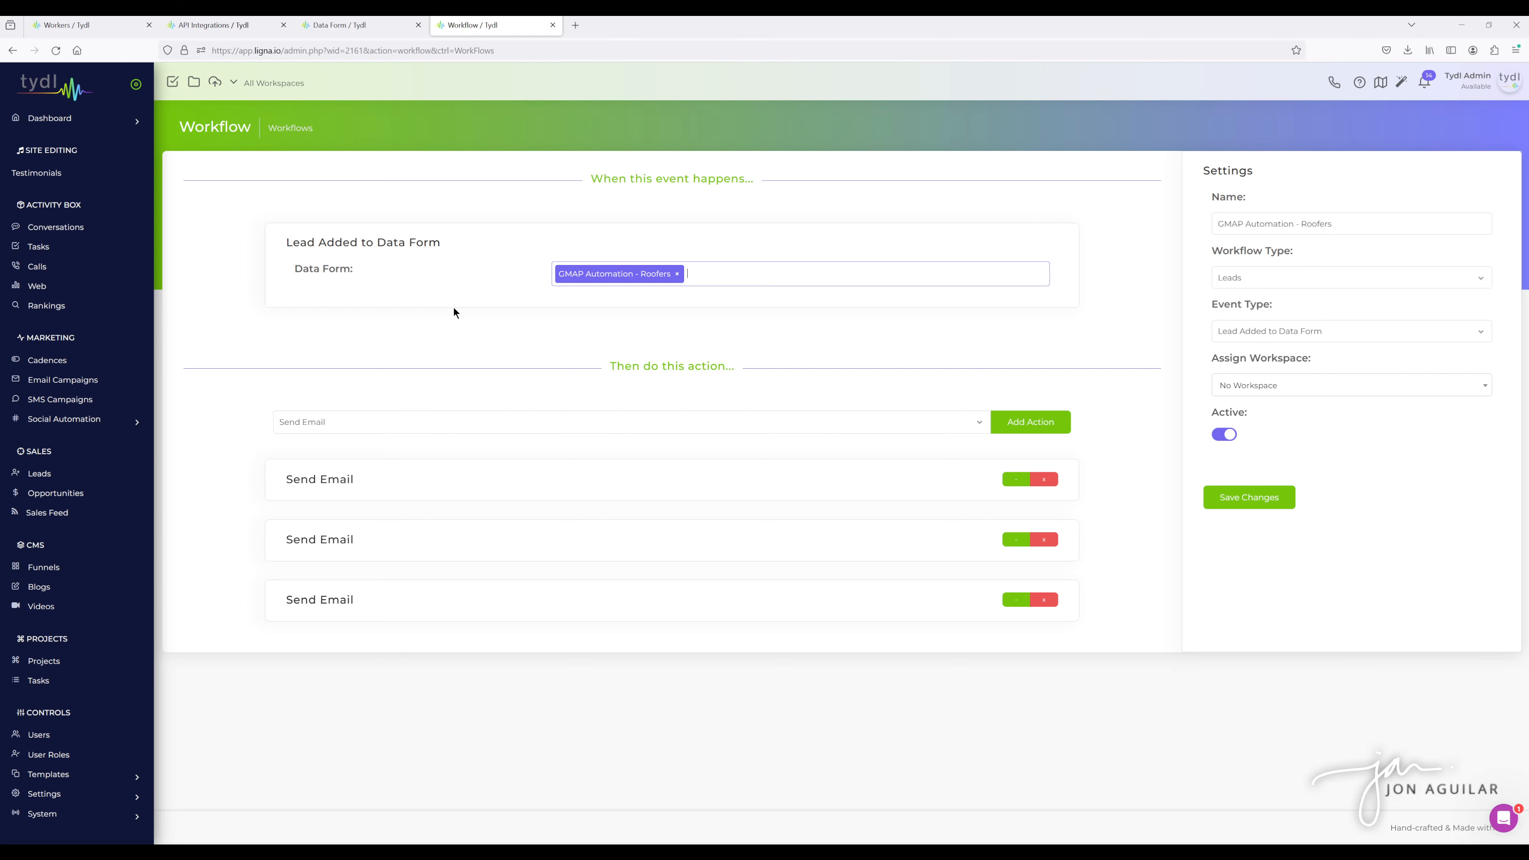
left_click(849, 415)
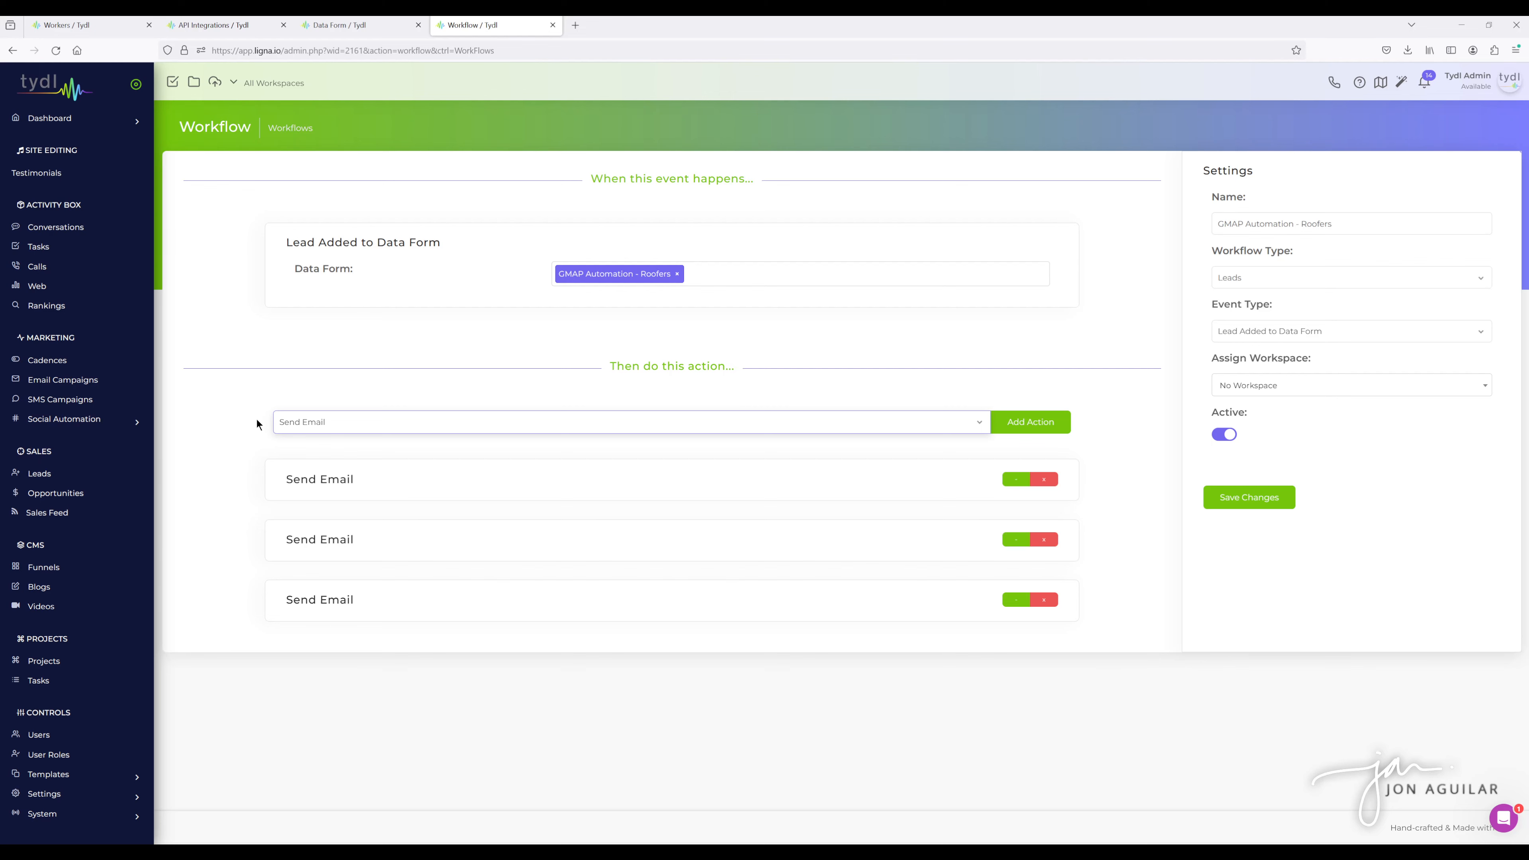
left_click(261, 437)
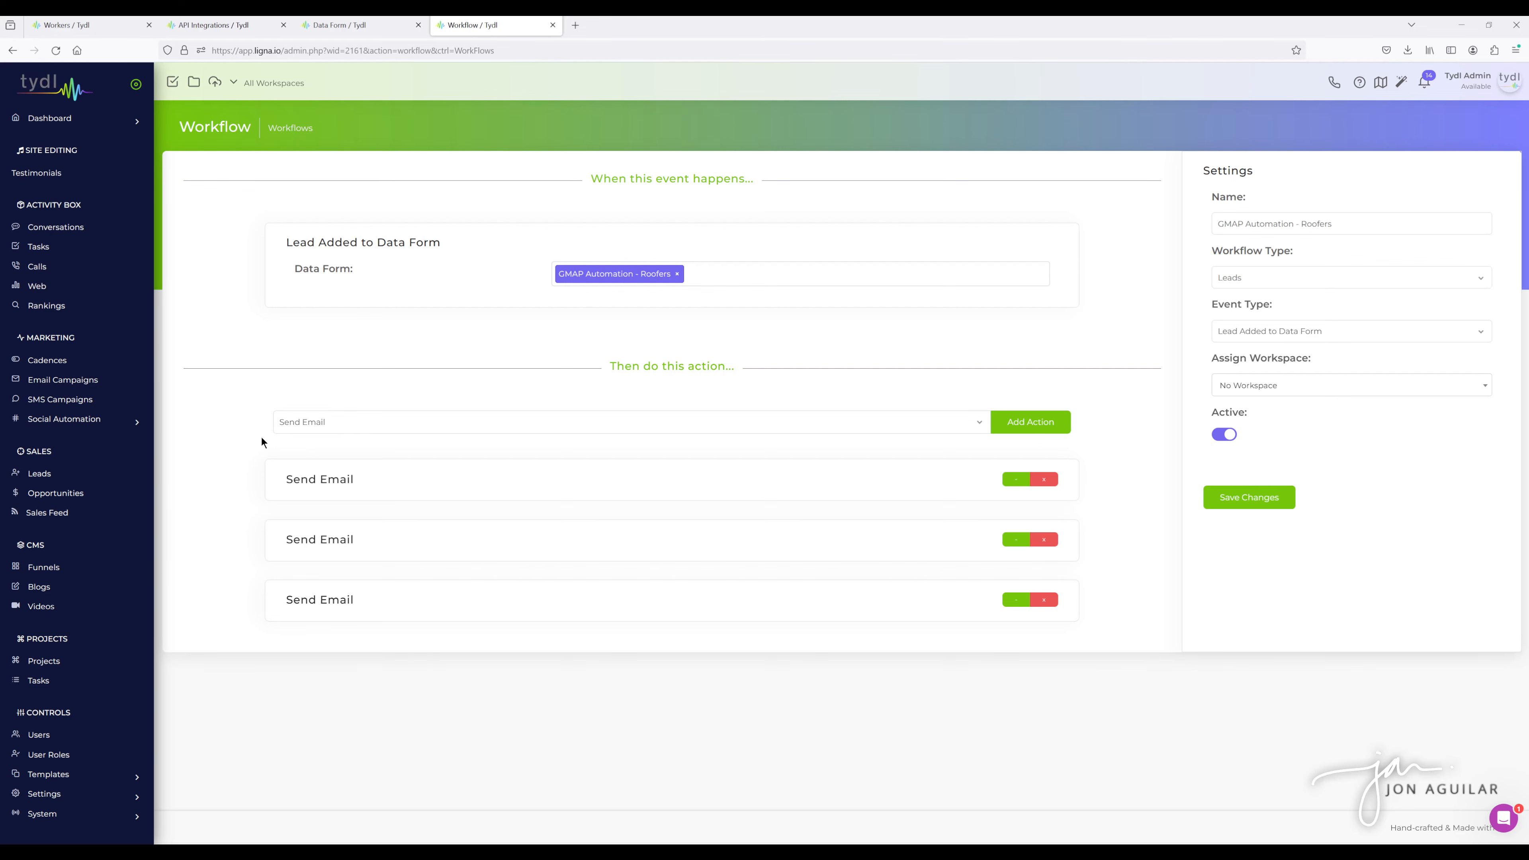
- Expand the first Send Email action and review its schedule, template, body and recipient settings
left_click(1014, 480)
scroll(878, 435, "down", 3)
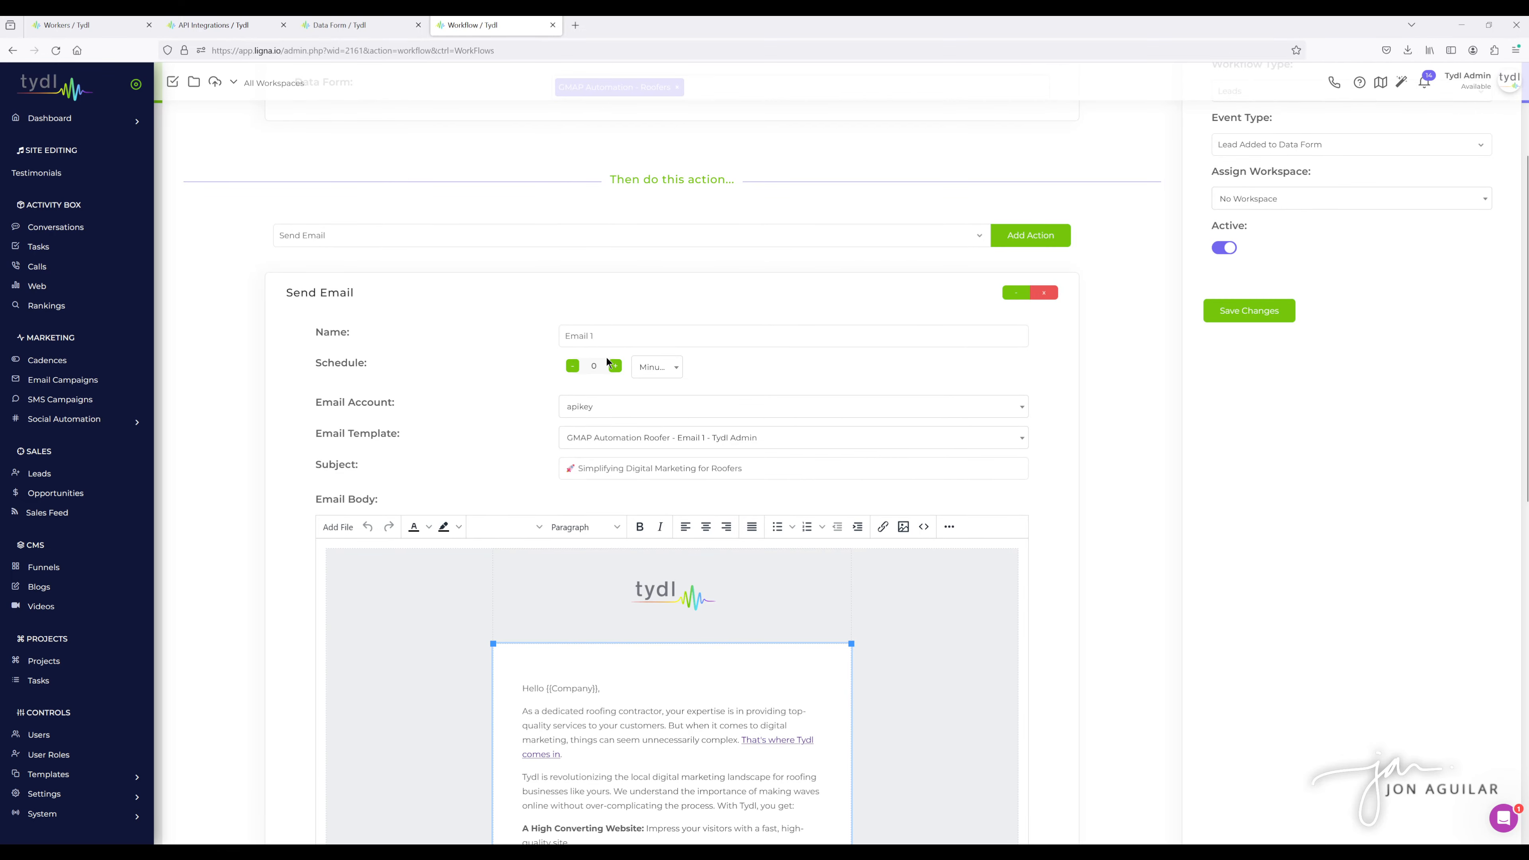
left_click(656, 367)
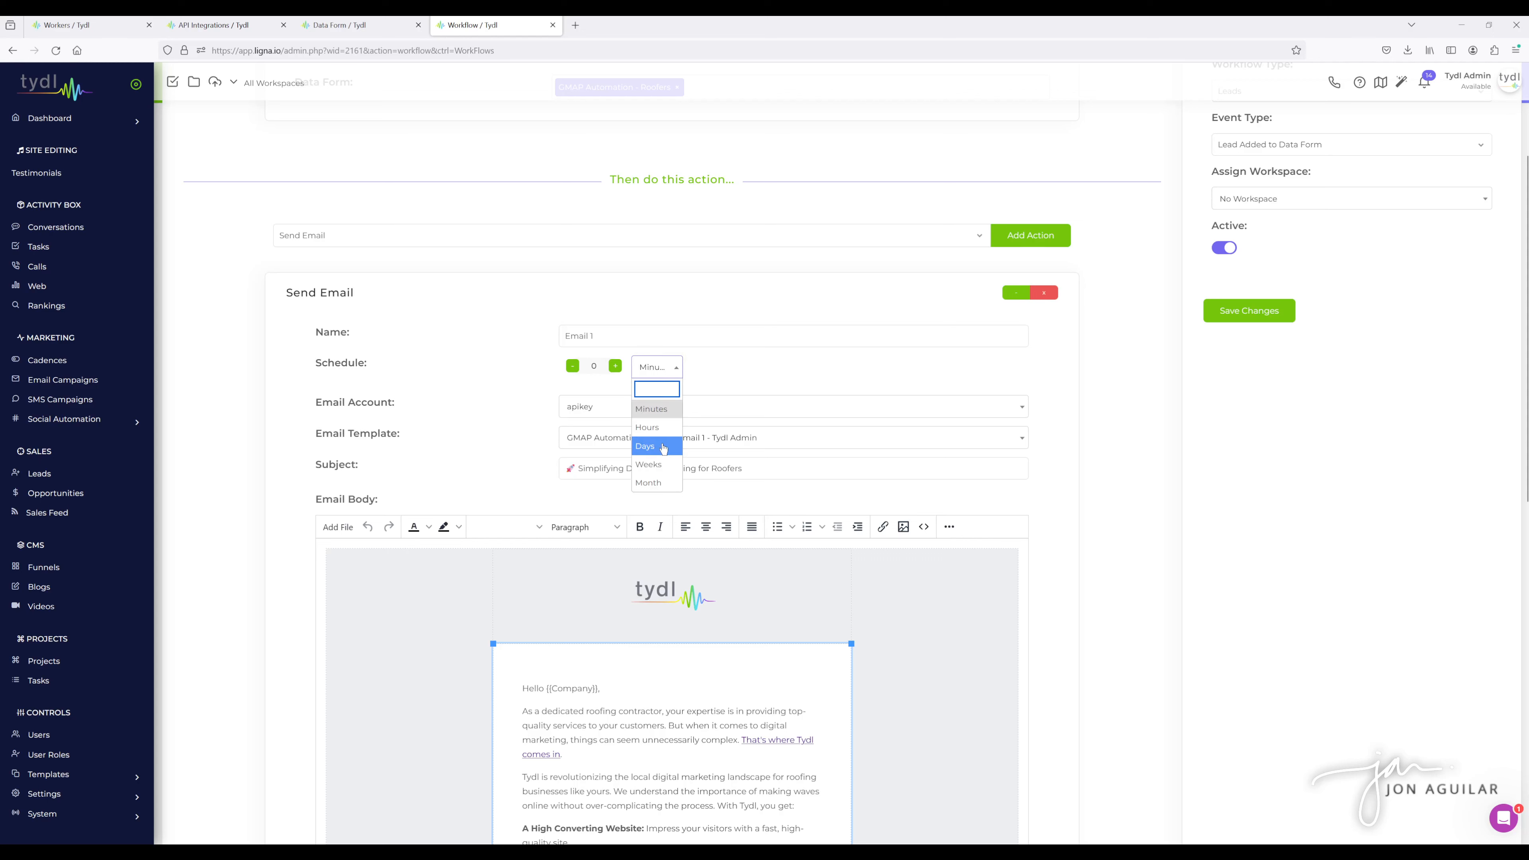
left_click(740, 362)
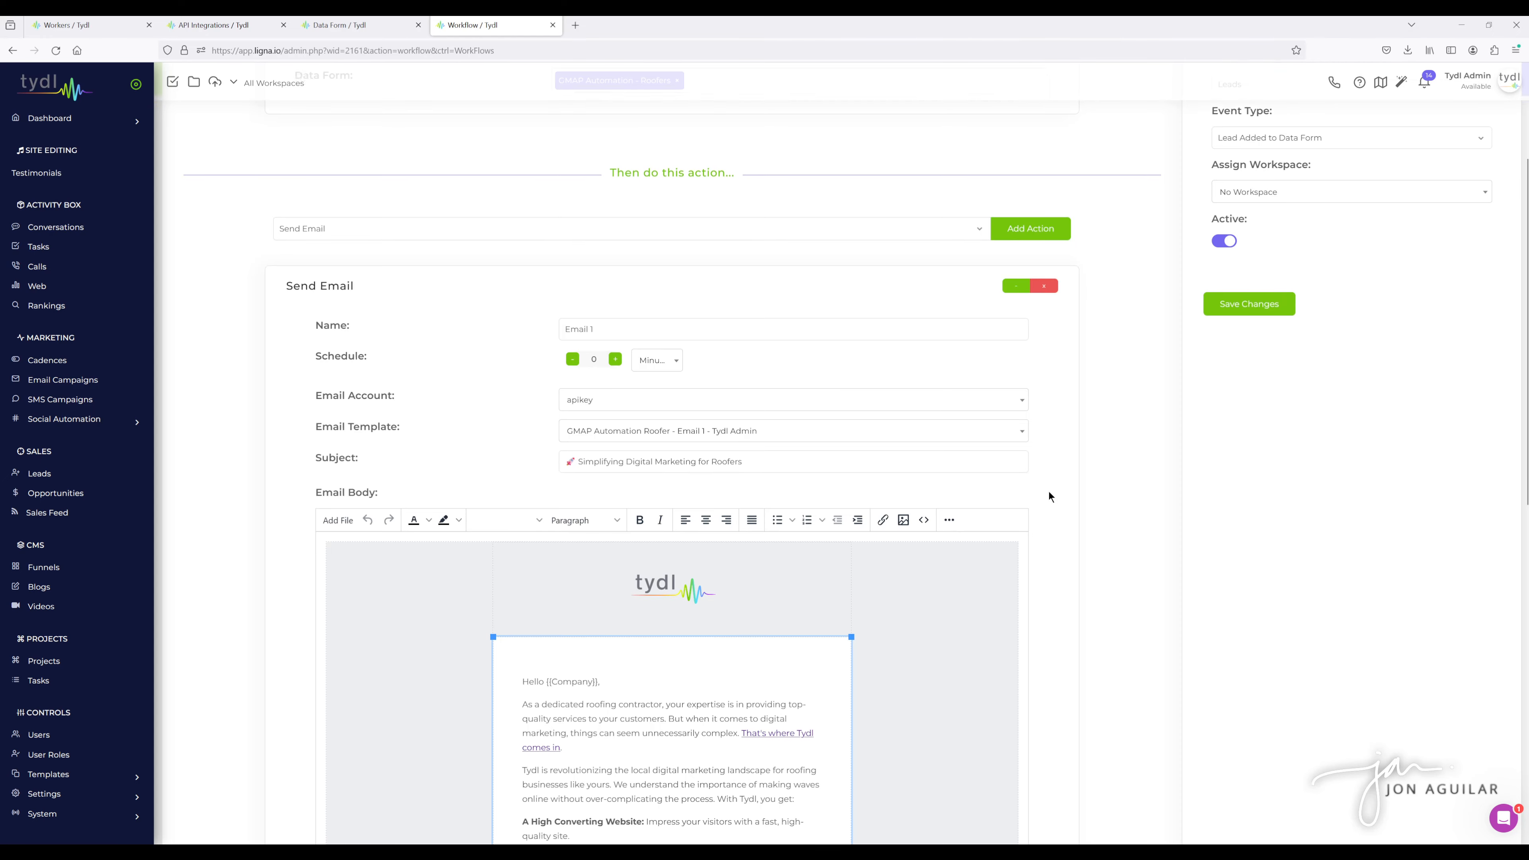
scroll(1049, 491, "down", 10)
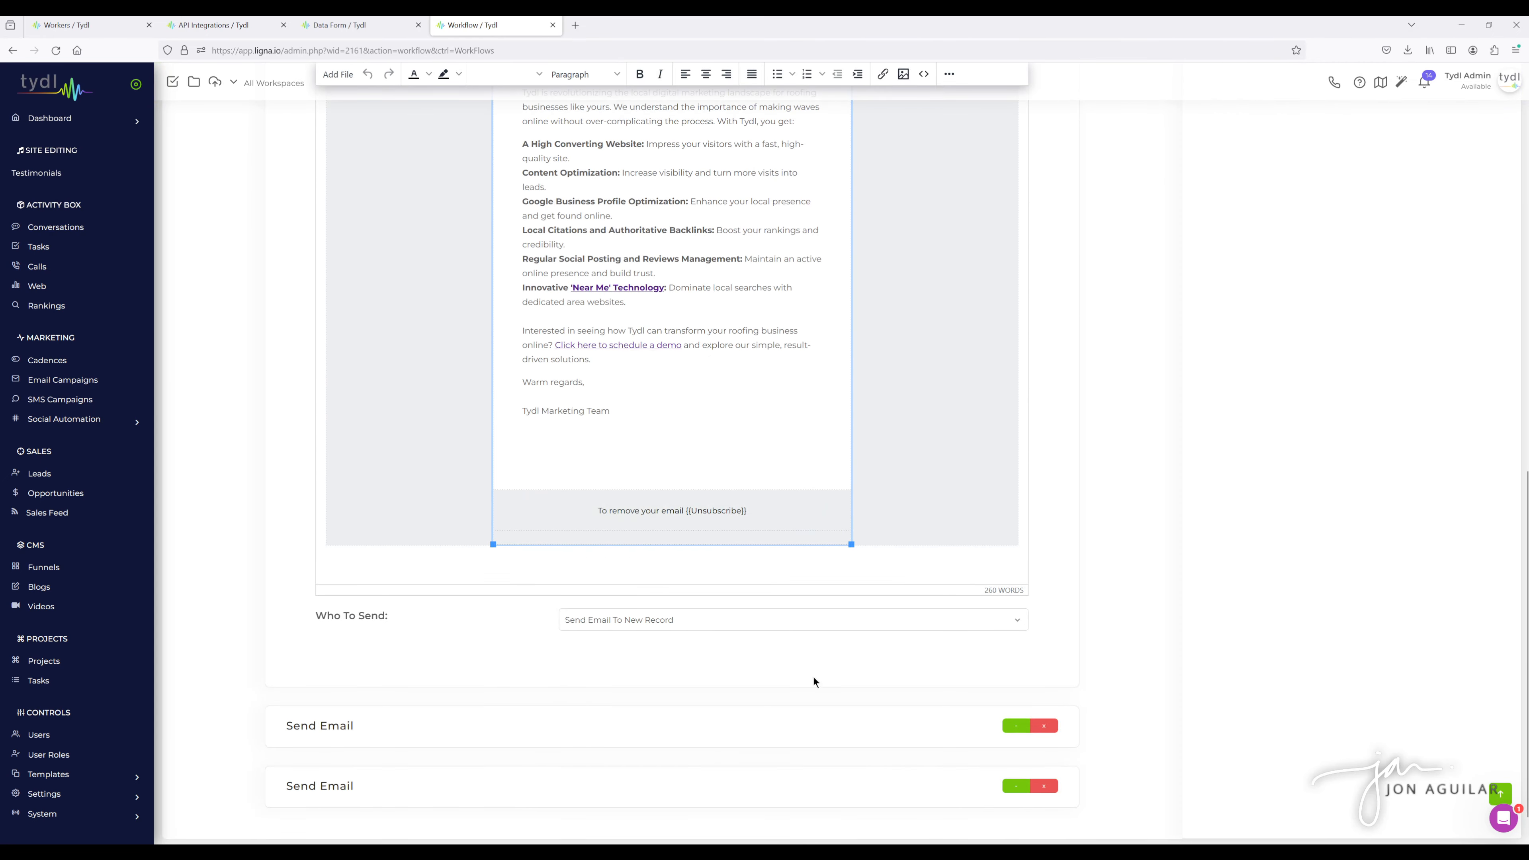
- Scroll back through the first Send Email action's body and its sending settings
scroll(932, 663, "up", 5)
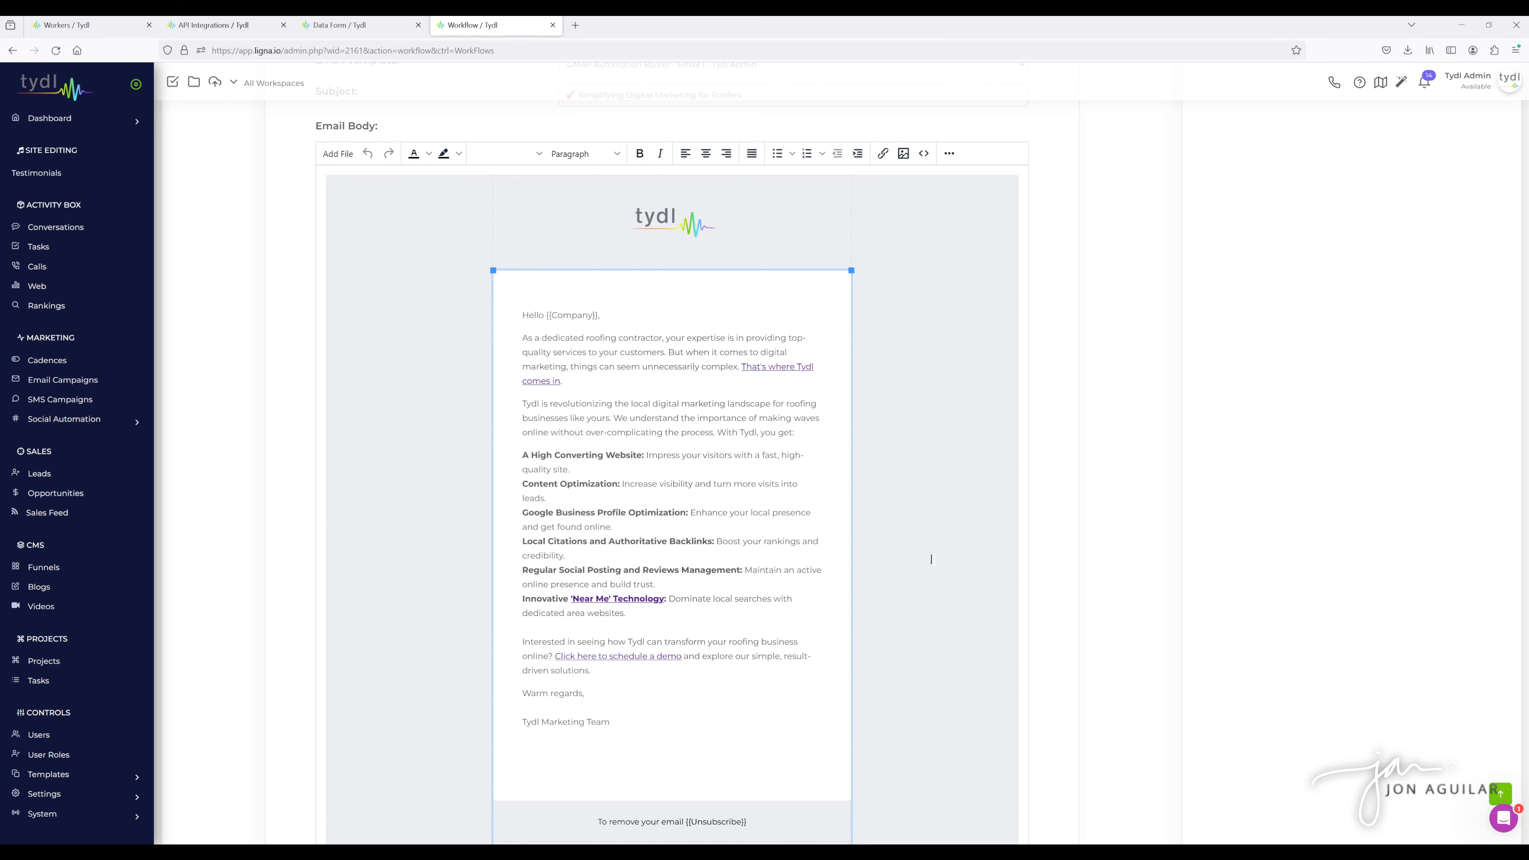
scroll(903, 416, "up", 3)
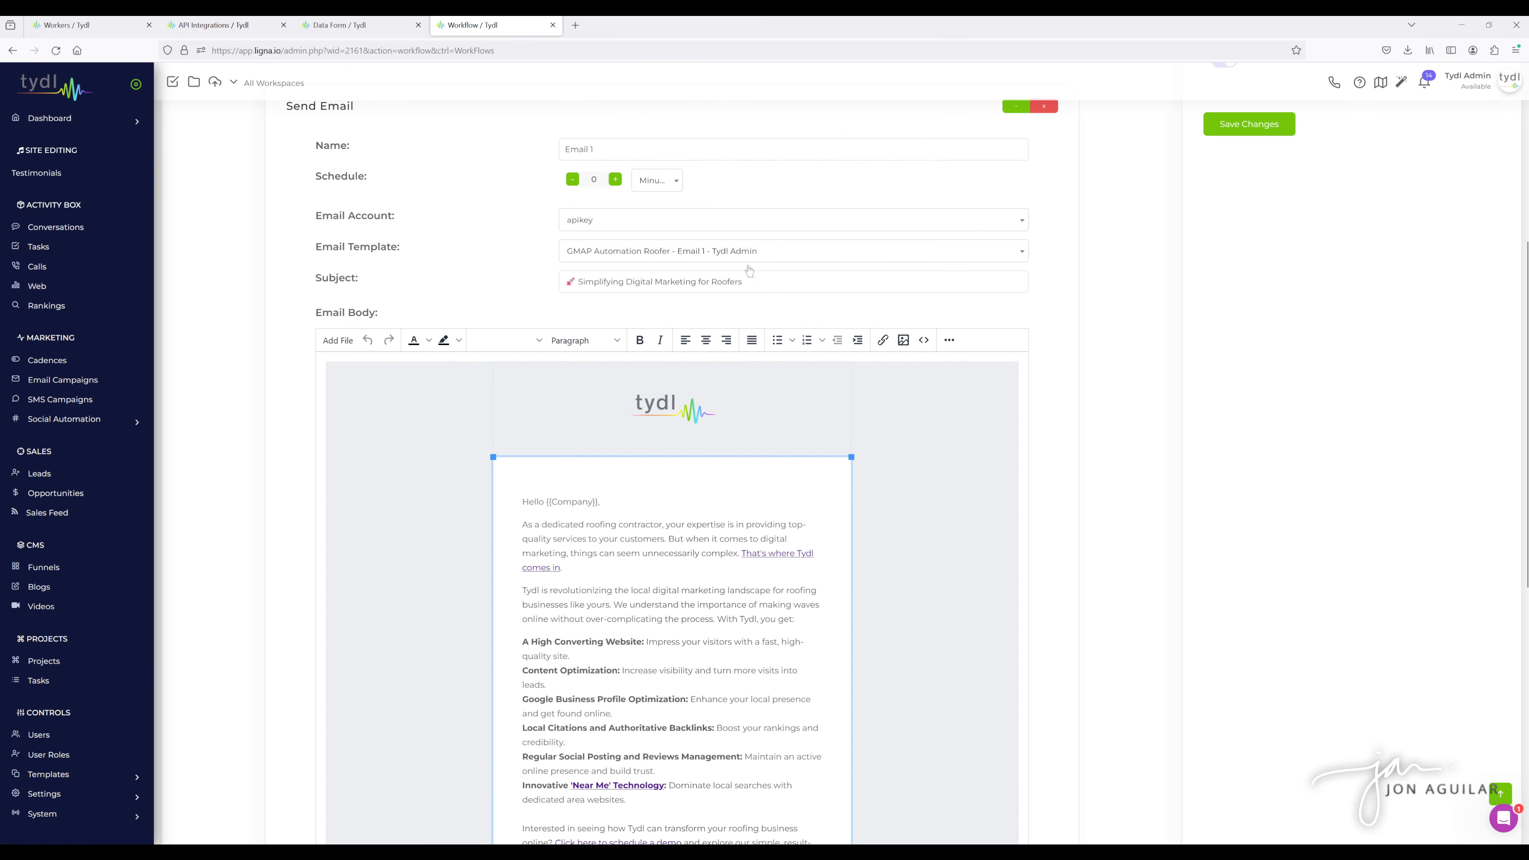
scroll(914, 386, "down", 3)
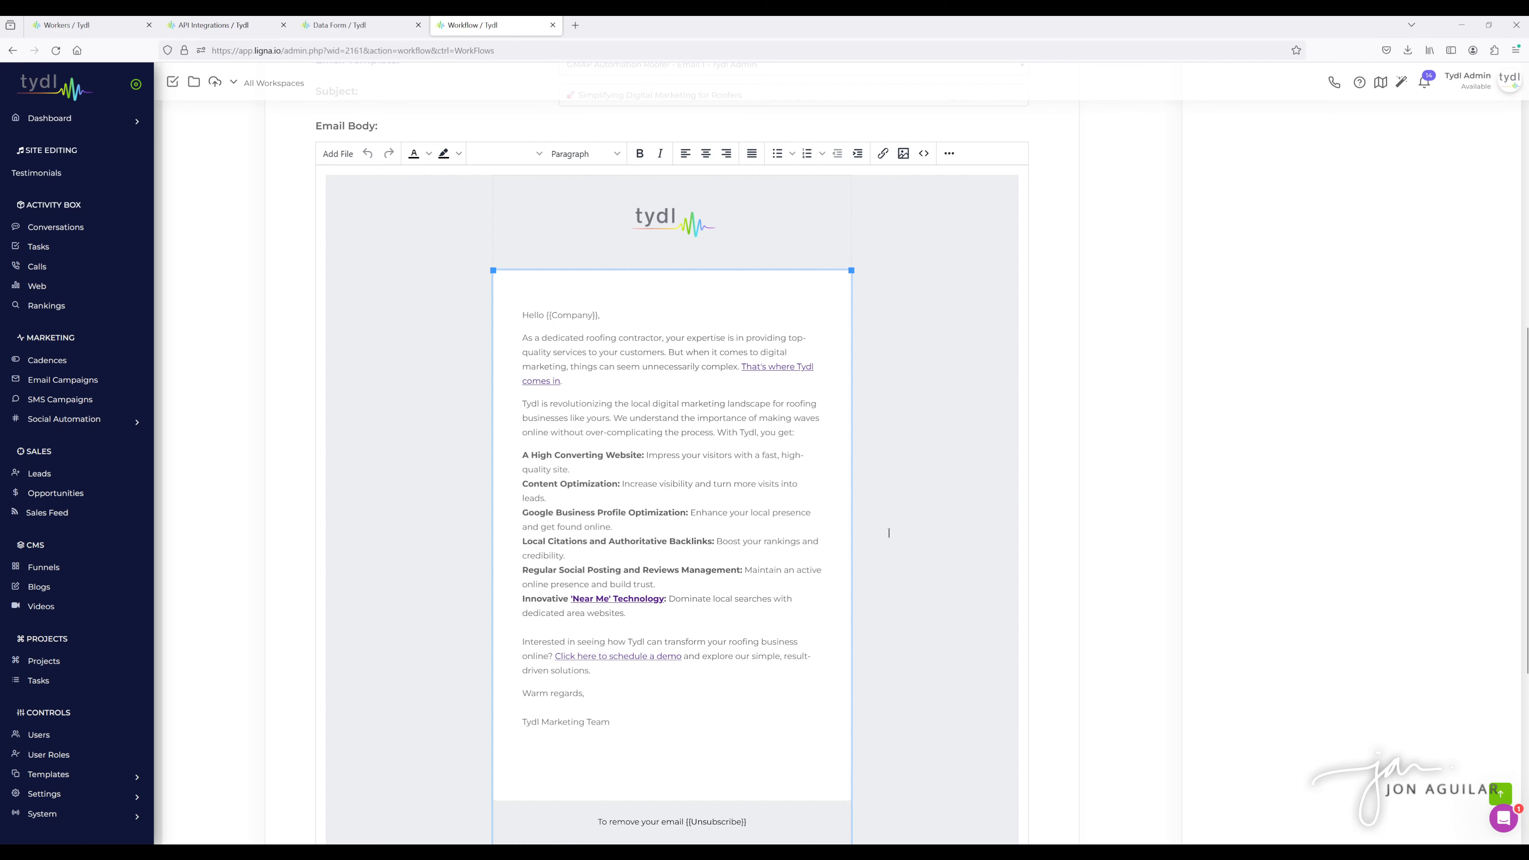
scroll(1015, 481, "up", 5)
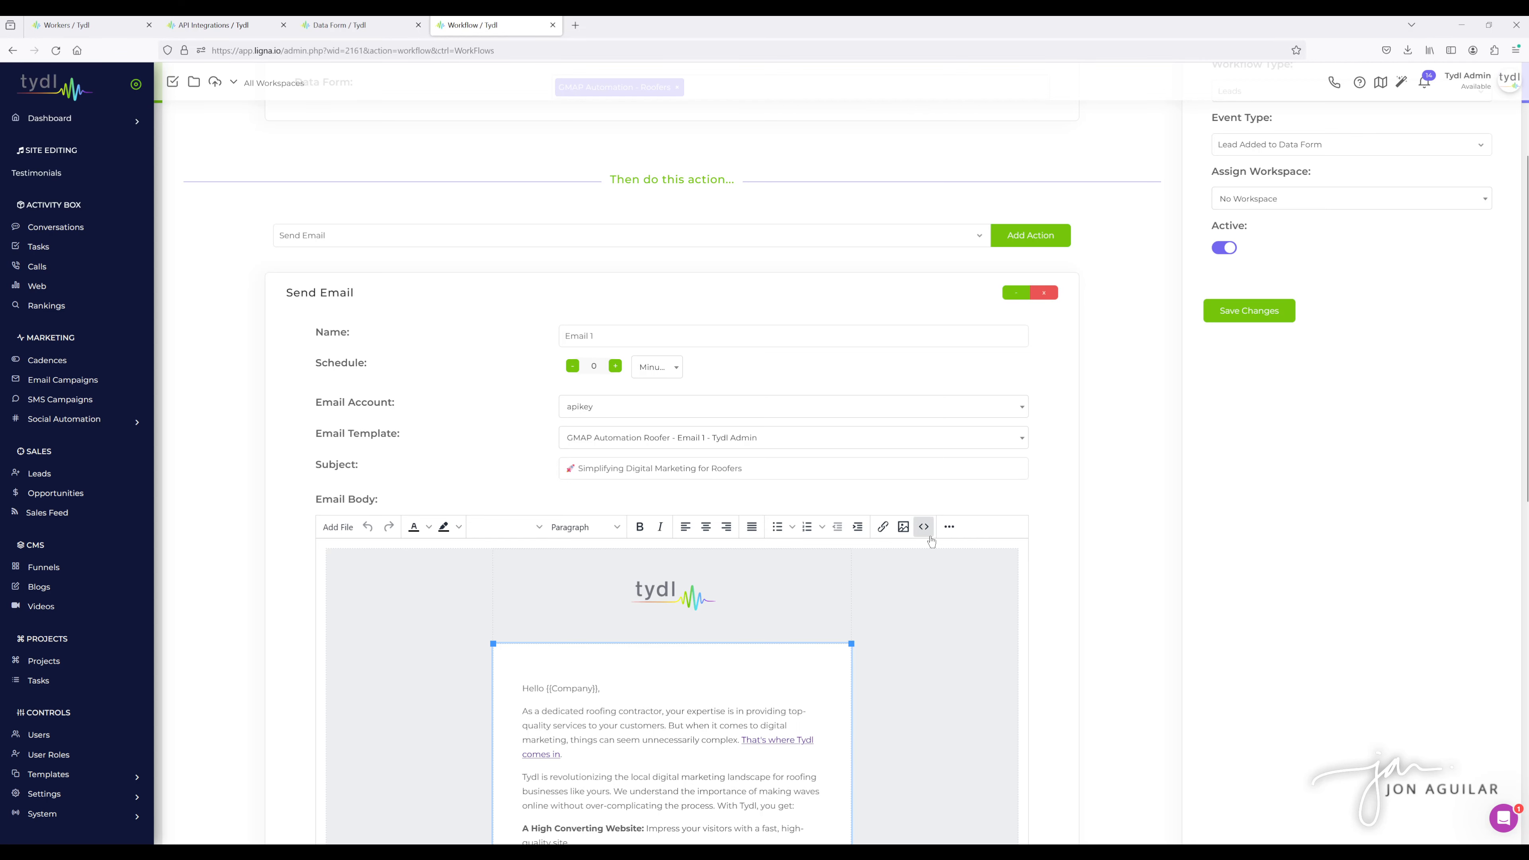
scroll(1052, 504, "down", 1)
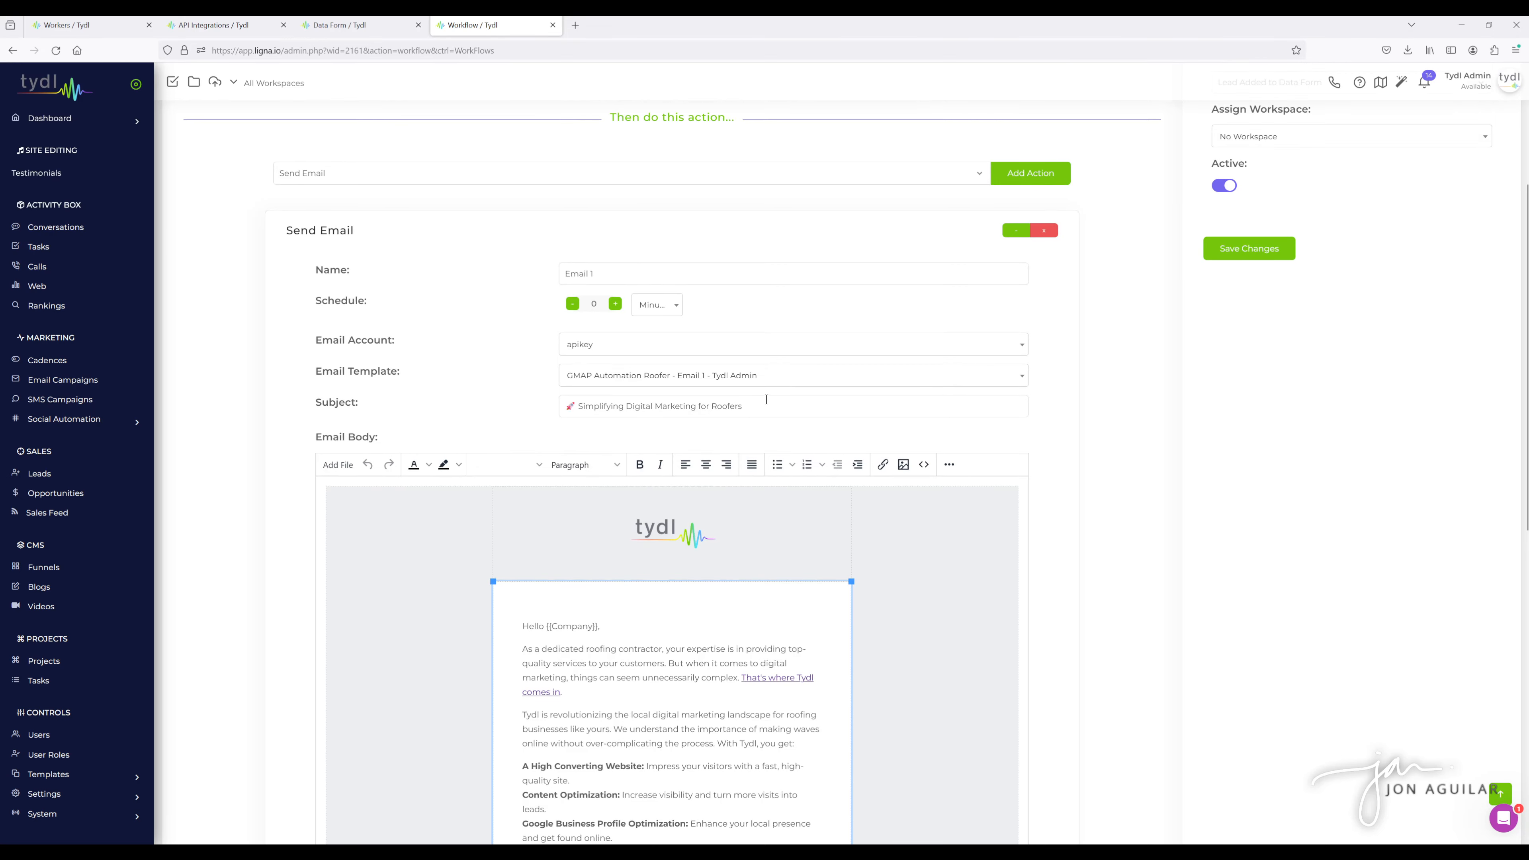
- Collapse the first email action and review the second Send Email action's schedule, template, subject and body
left_click(1016, 230)
left_click(1016, 539)
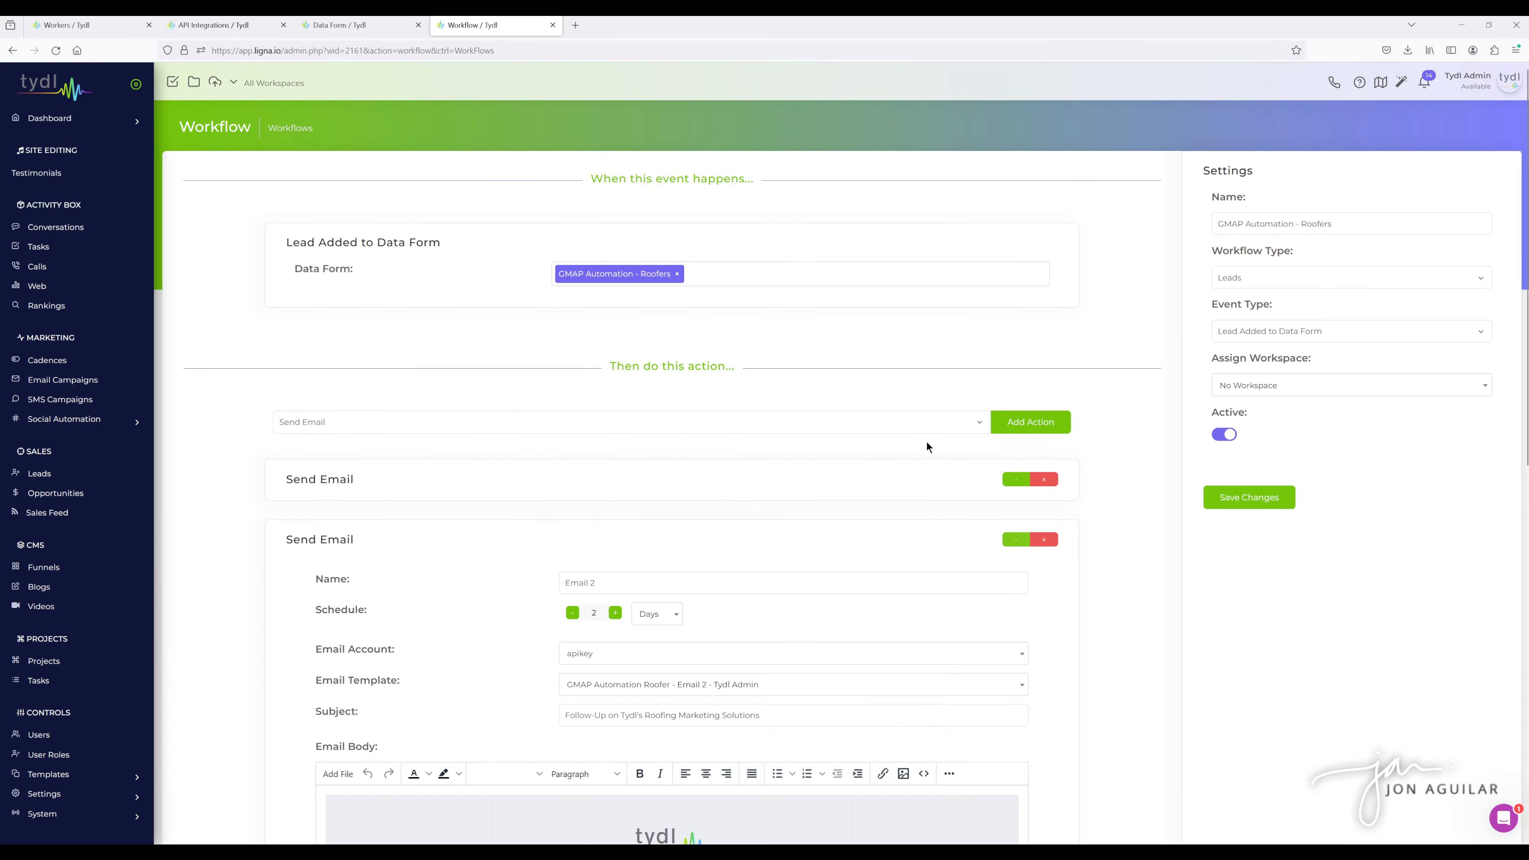
scroll(927, 442, "down", 5)
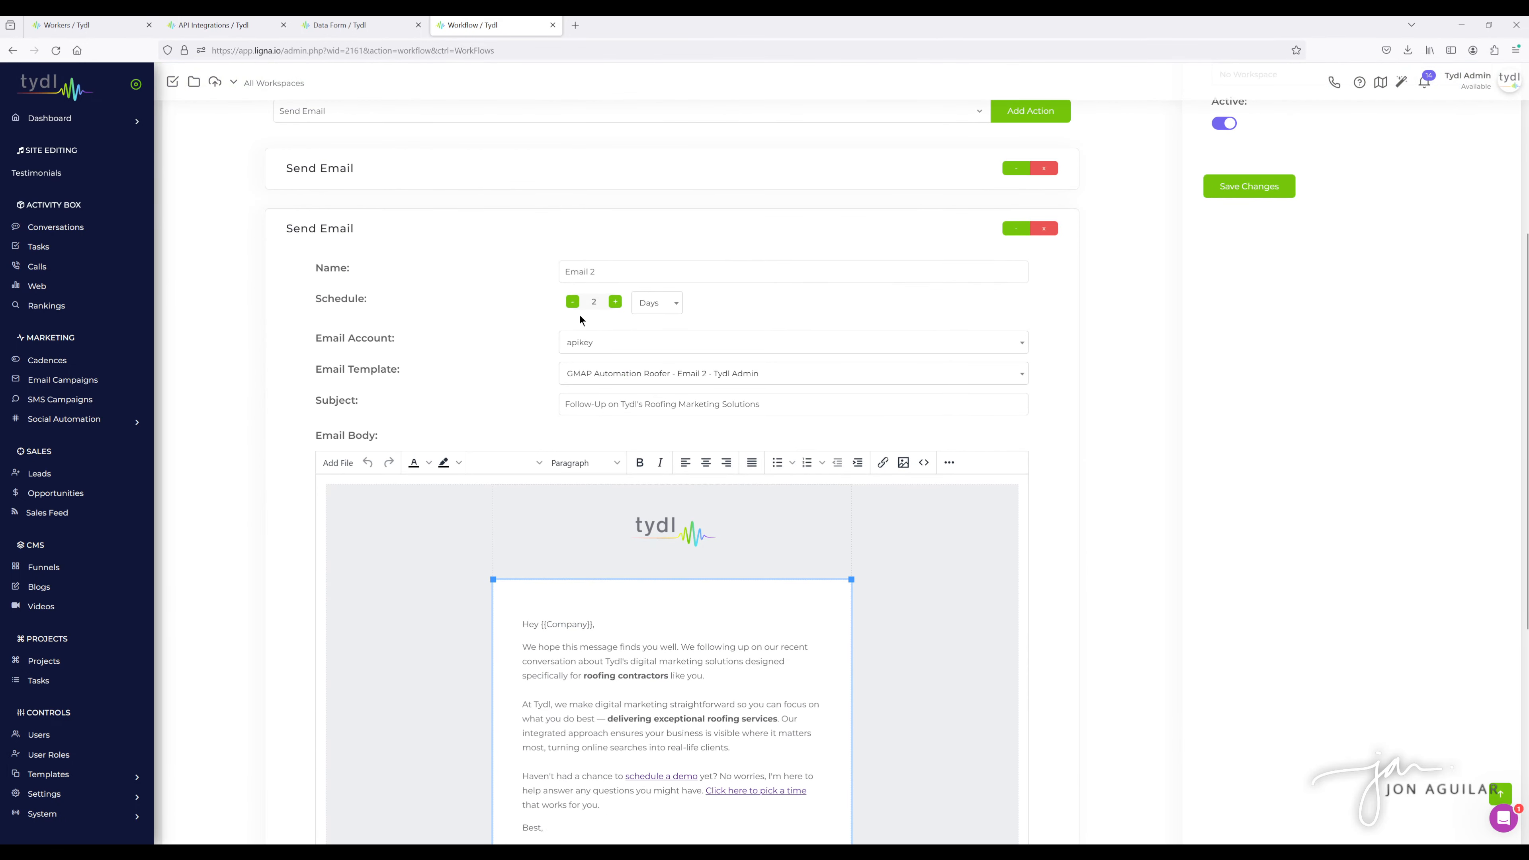
scroll(556, 308, "down", 2)
scroll(722, 422, "down", 3)
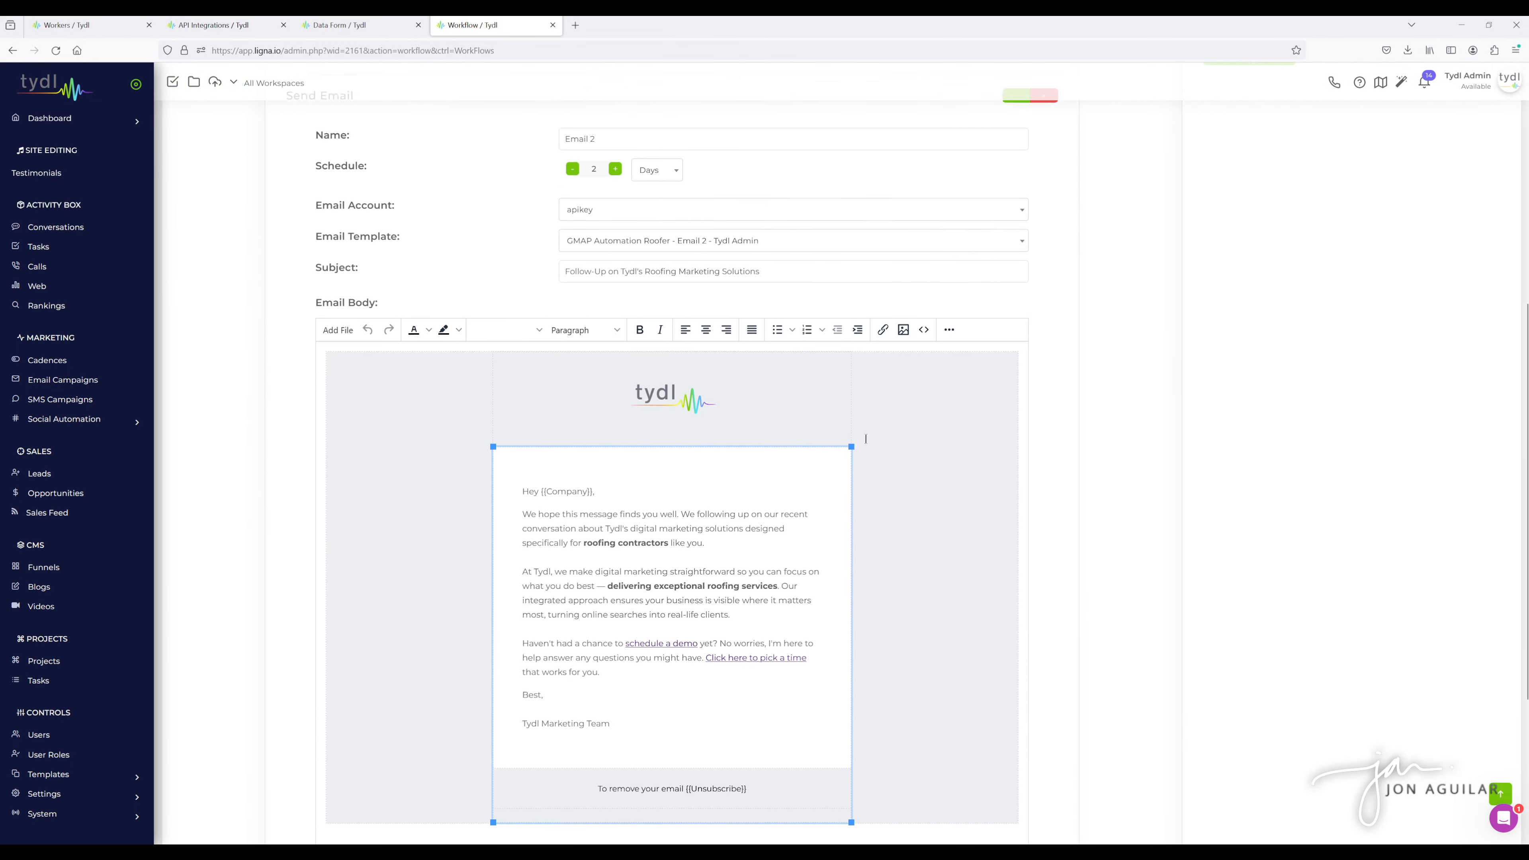
scroll(1020, 433, "down", 2)
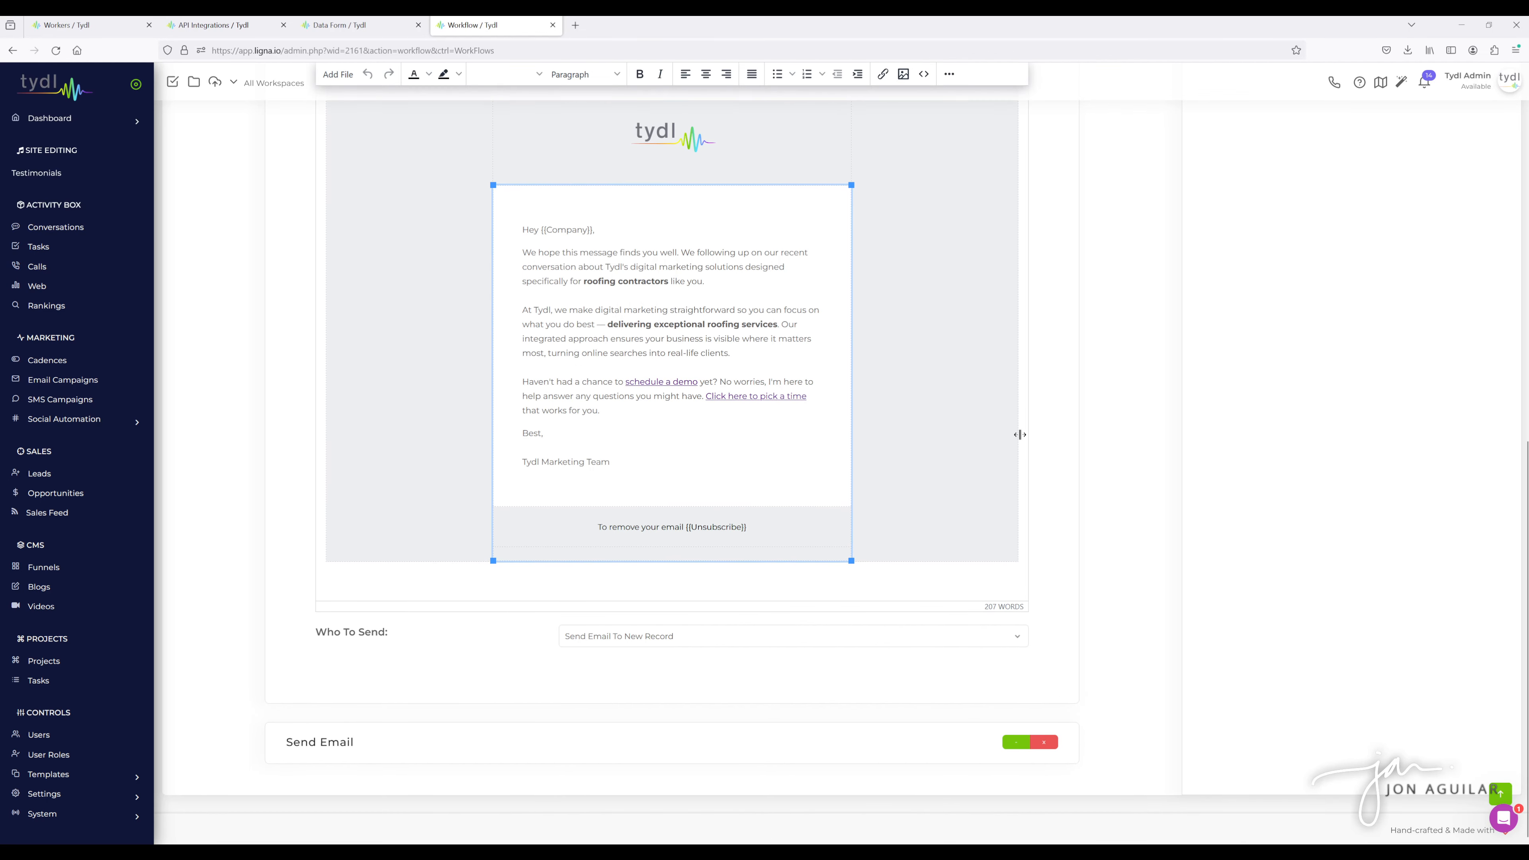
- Expand the third Send Email action and review its schedule, template, subject and body
left_click(1013, 742)
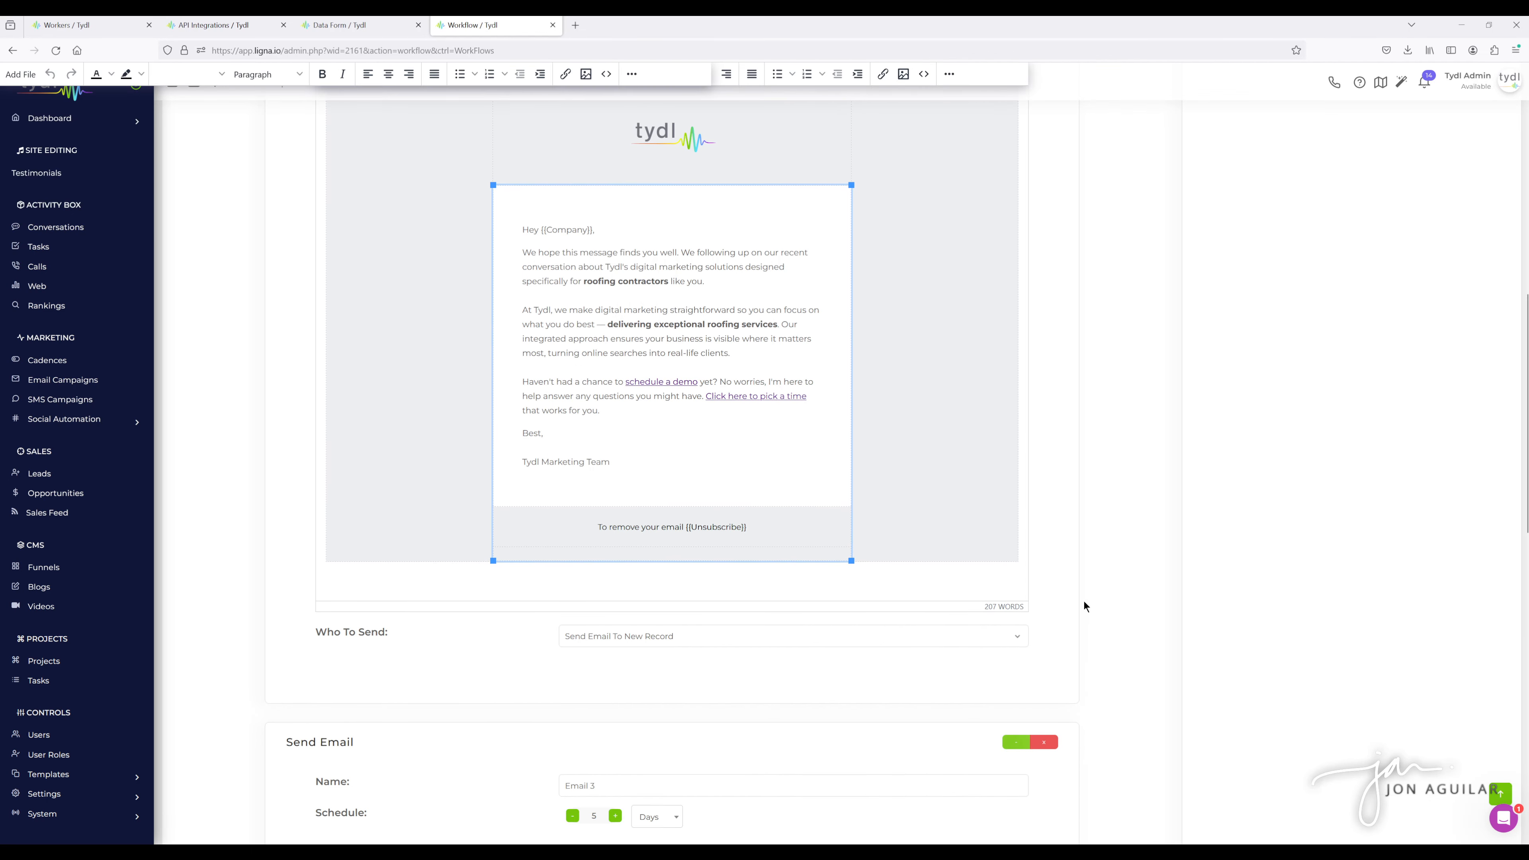
scroll(1086, 593, "down", 6)
scroll(1111, 574, "down", 2)
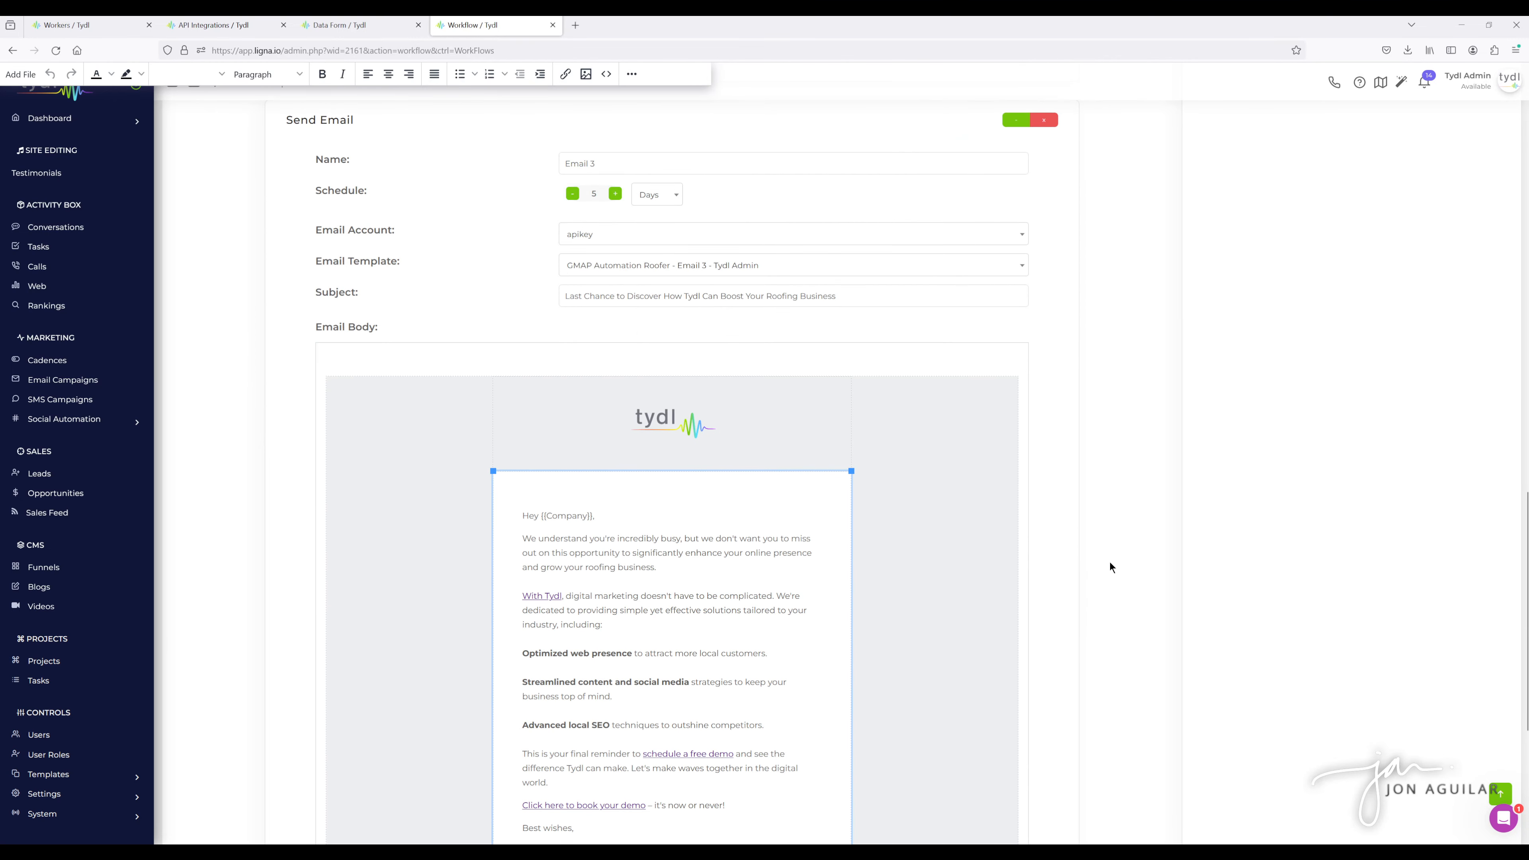
scroll(1104, 554, "down", 10)
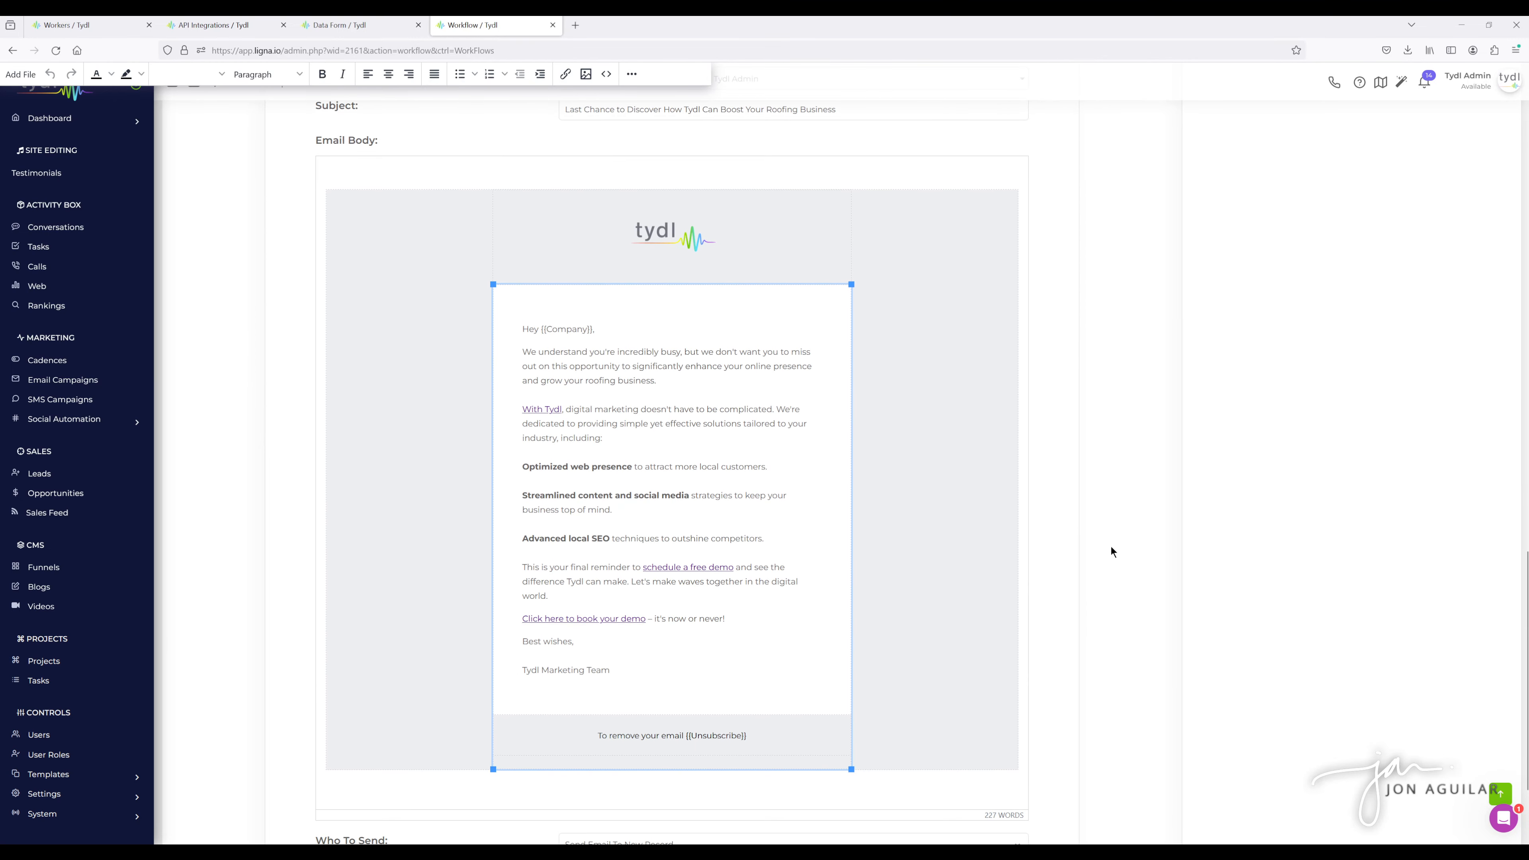
- Collapse the second and third Send Email actions in the workflow's action list
scroll(1115, 543, "up", 7)
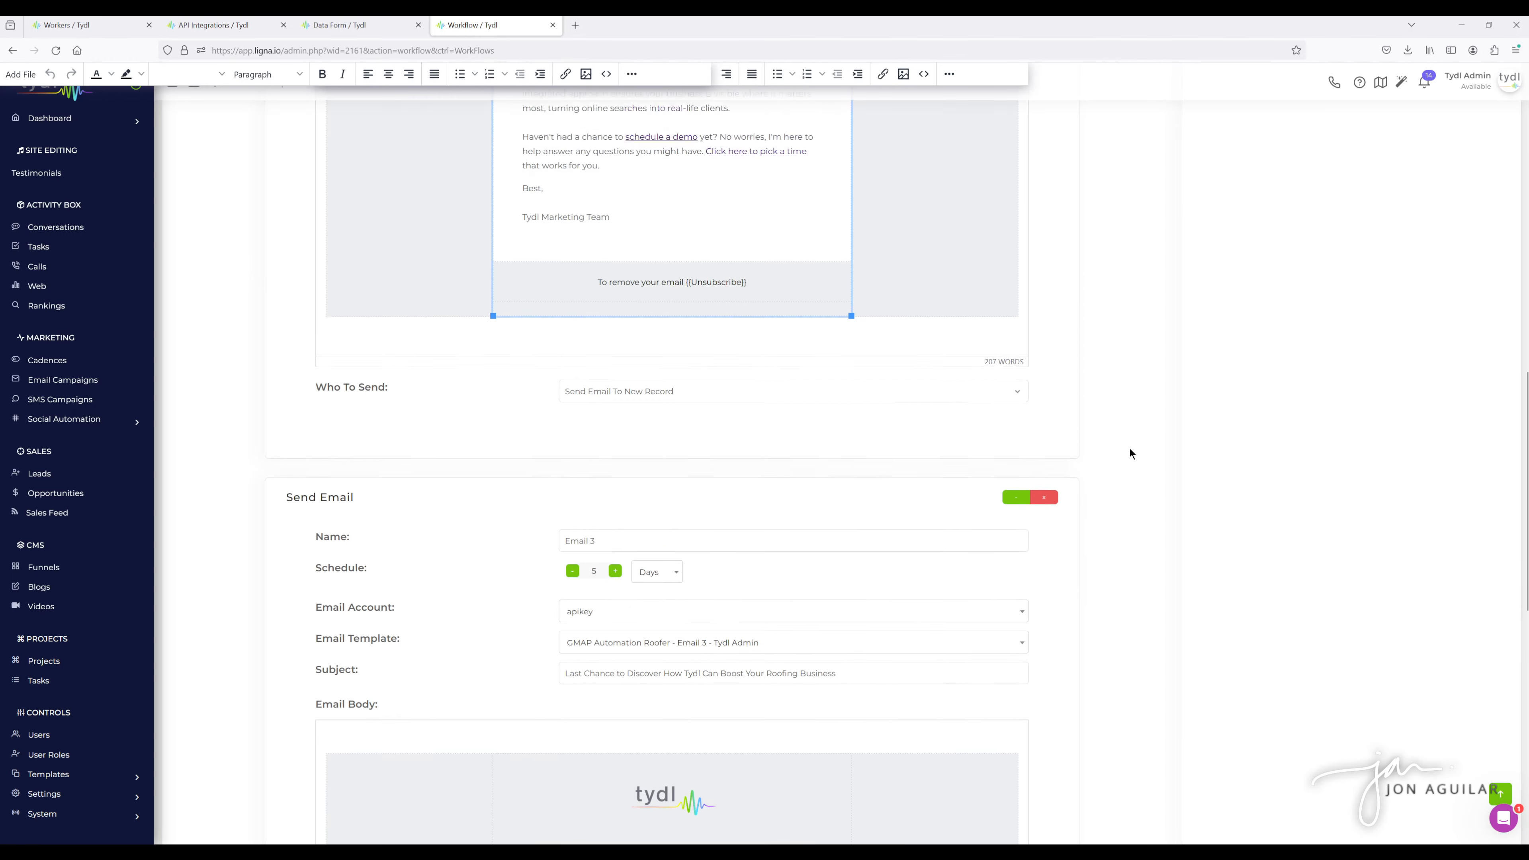
scroll(1130, 447, "up", 8)
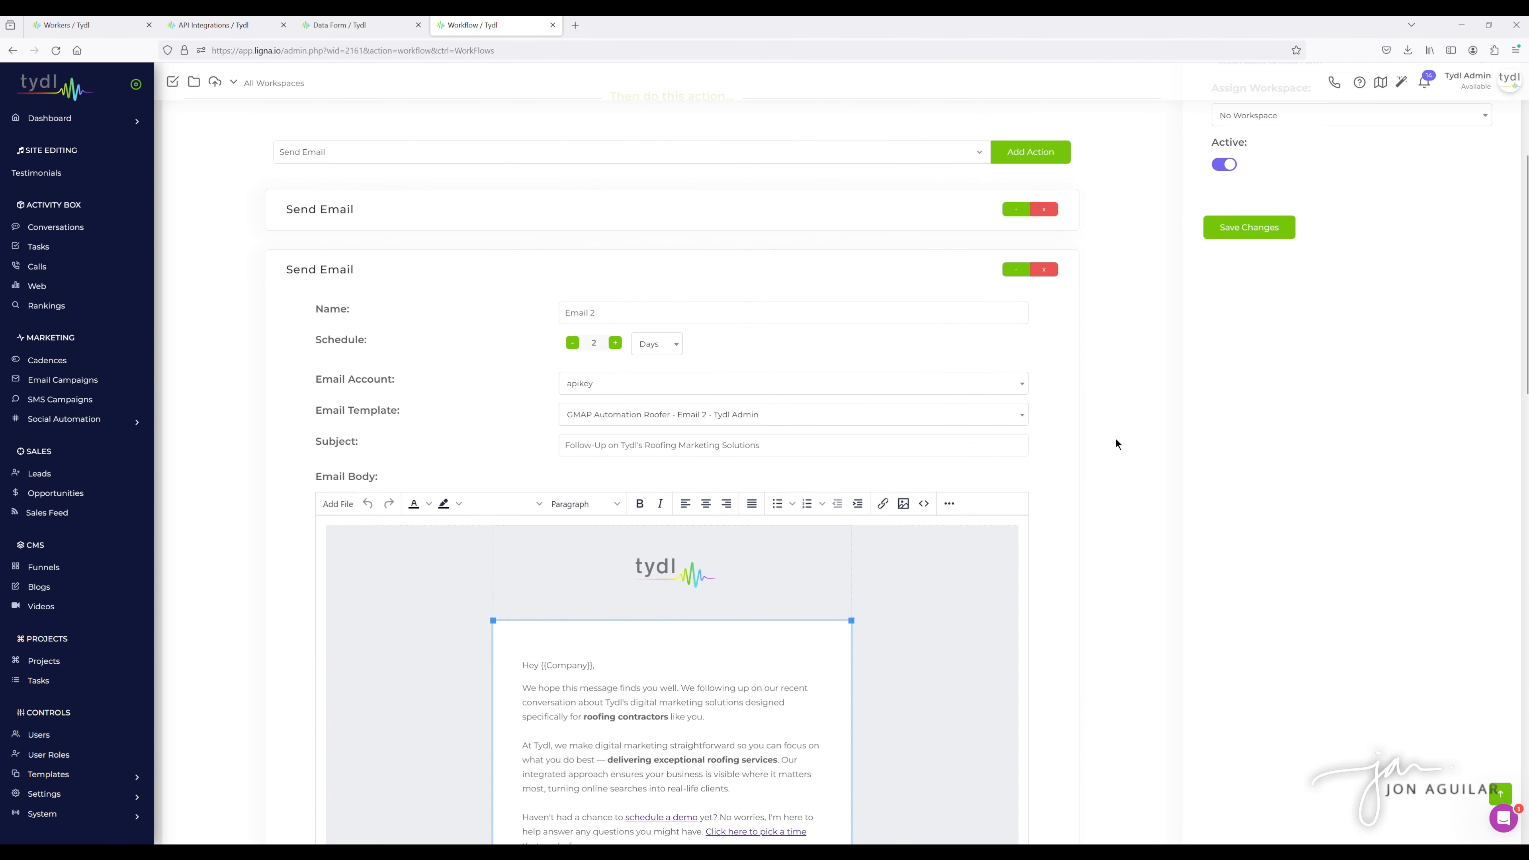
scroll(1115, 438, "up", 2)
left_click(1011, 394)
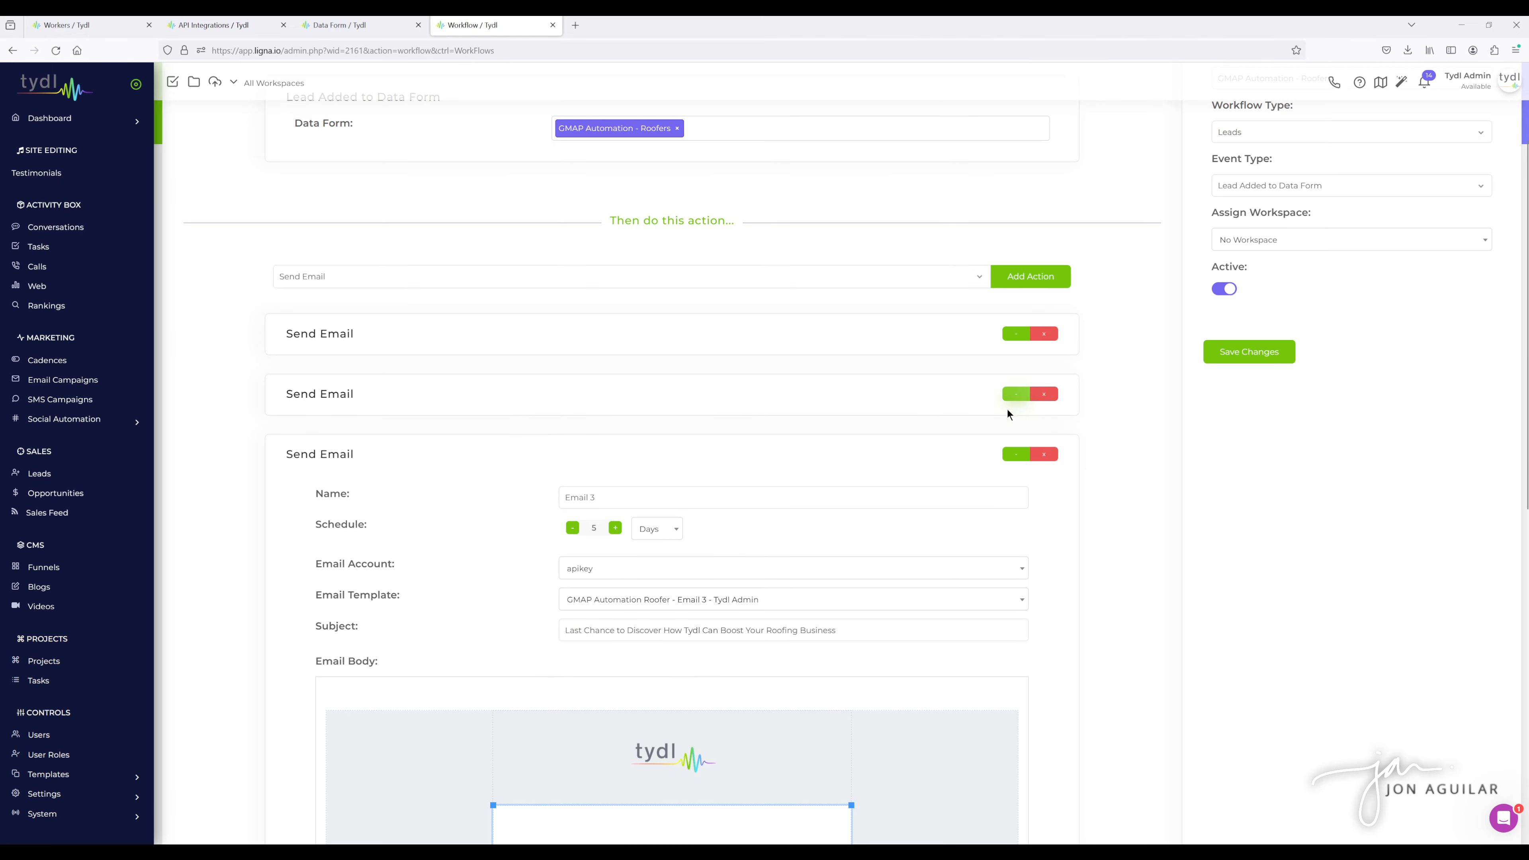
left_click(1011, 455)
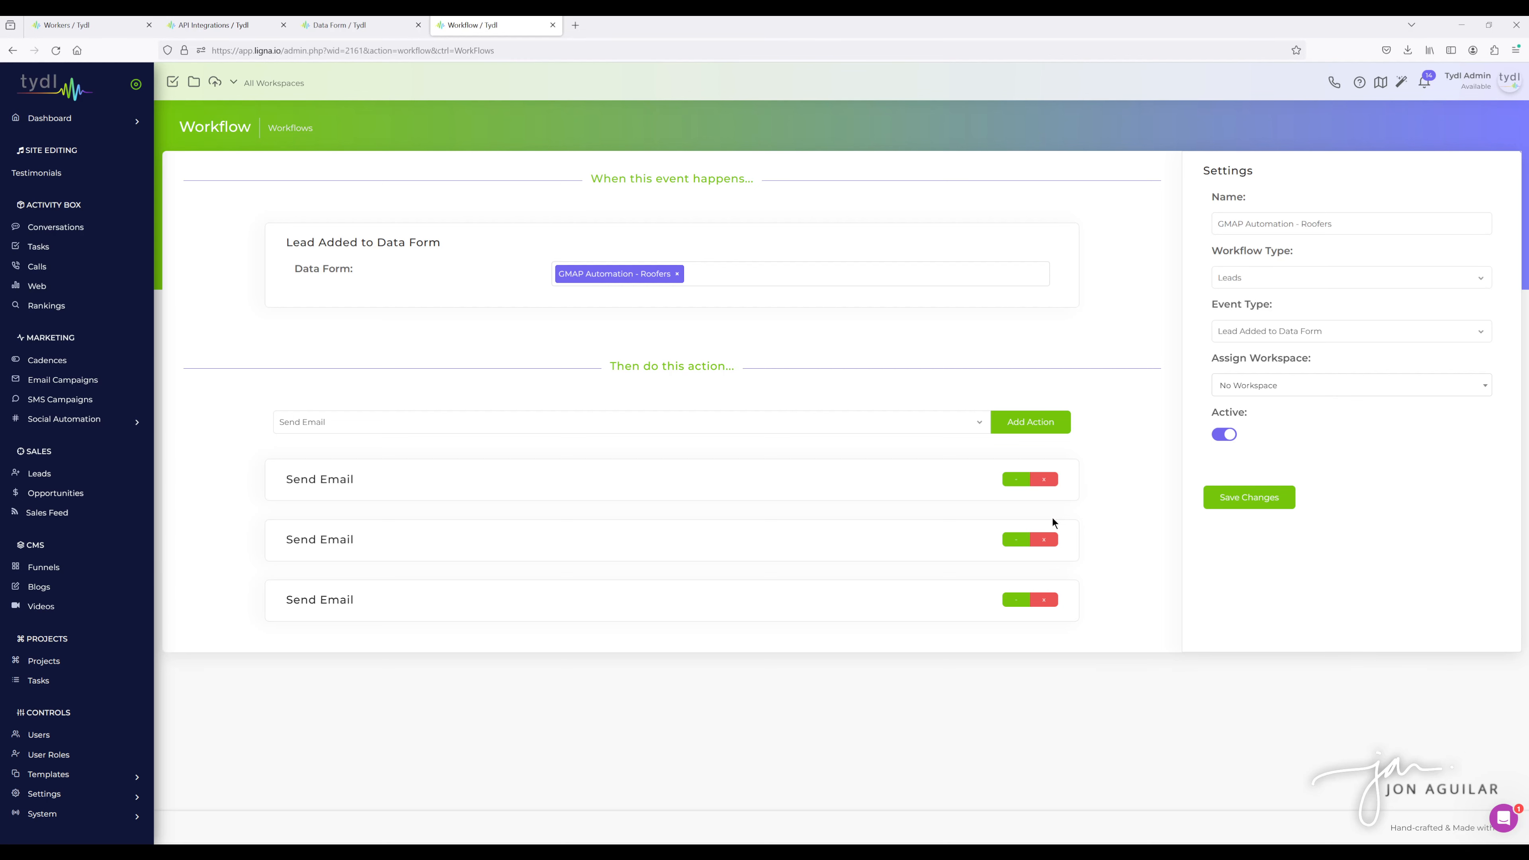
- Reopen the second and first Send Email actions to compare their schedules and templates
left_click(1016, 545)
scroll(865, 506, "down", 3)
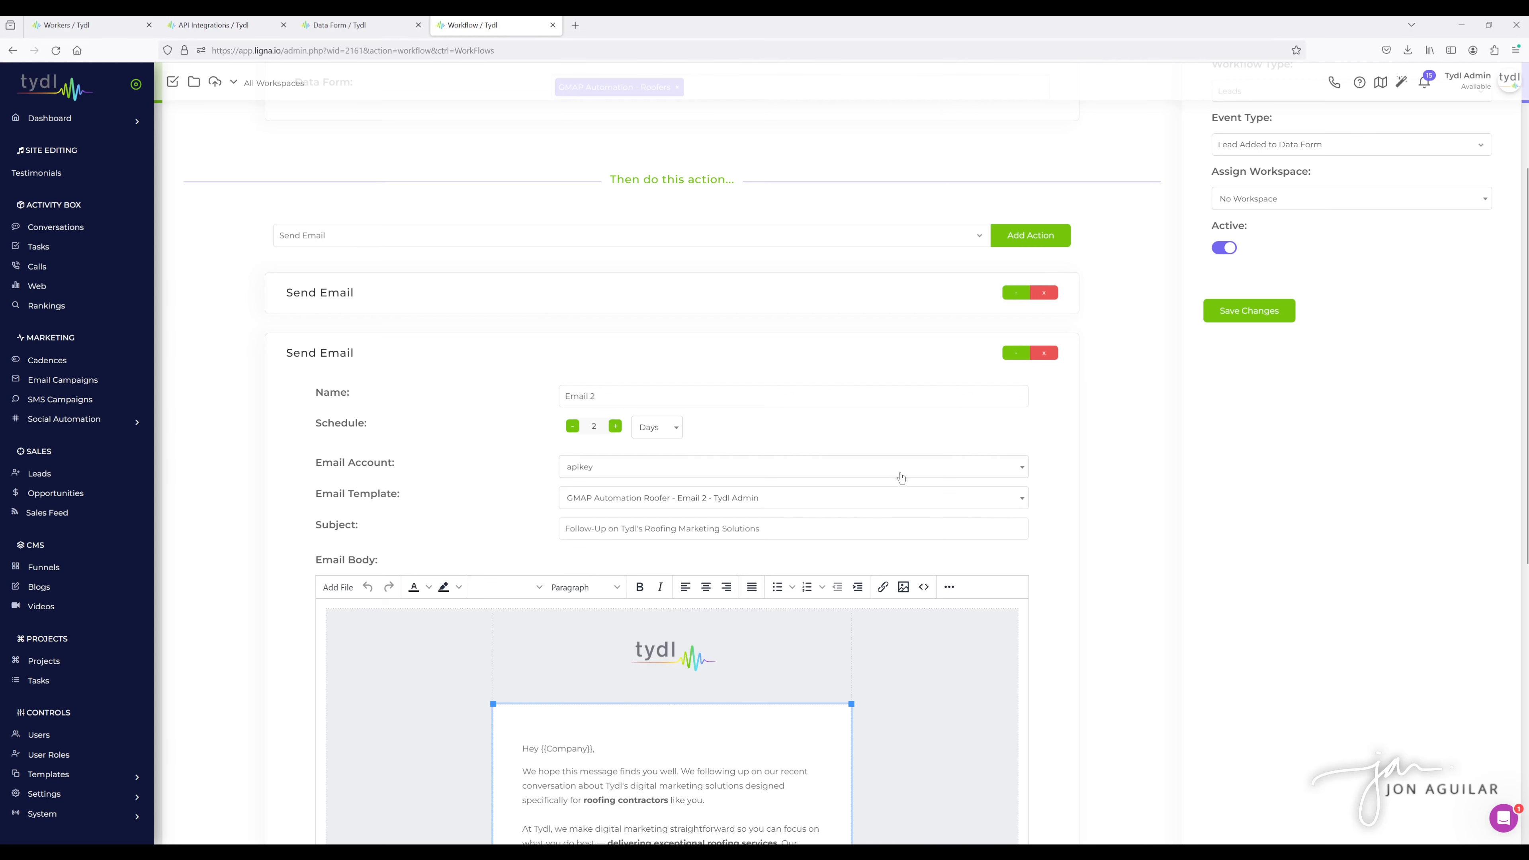
scroll(896, 502, "up", 2)
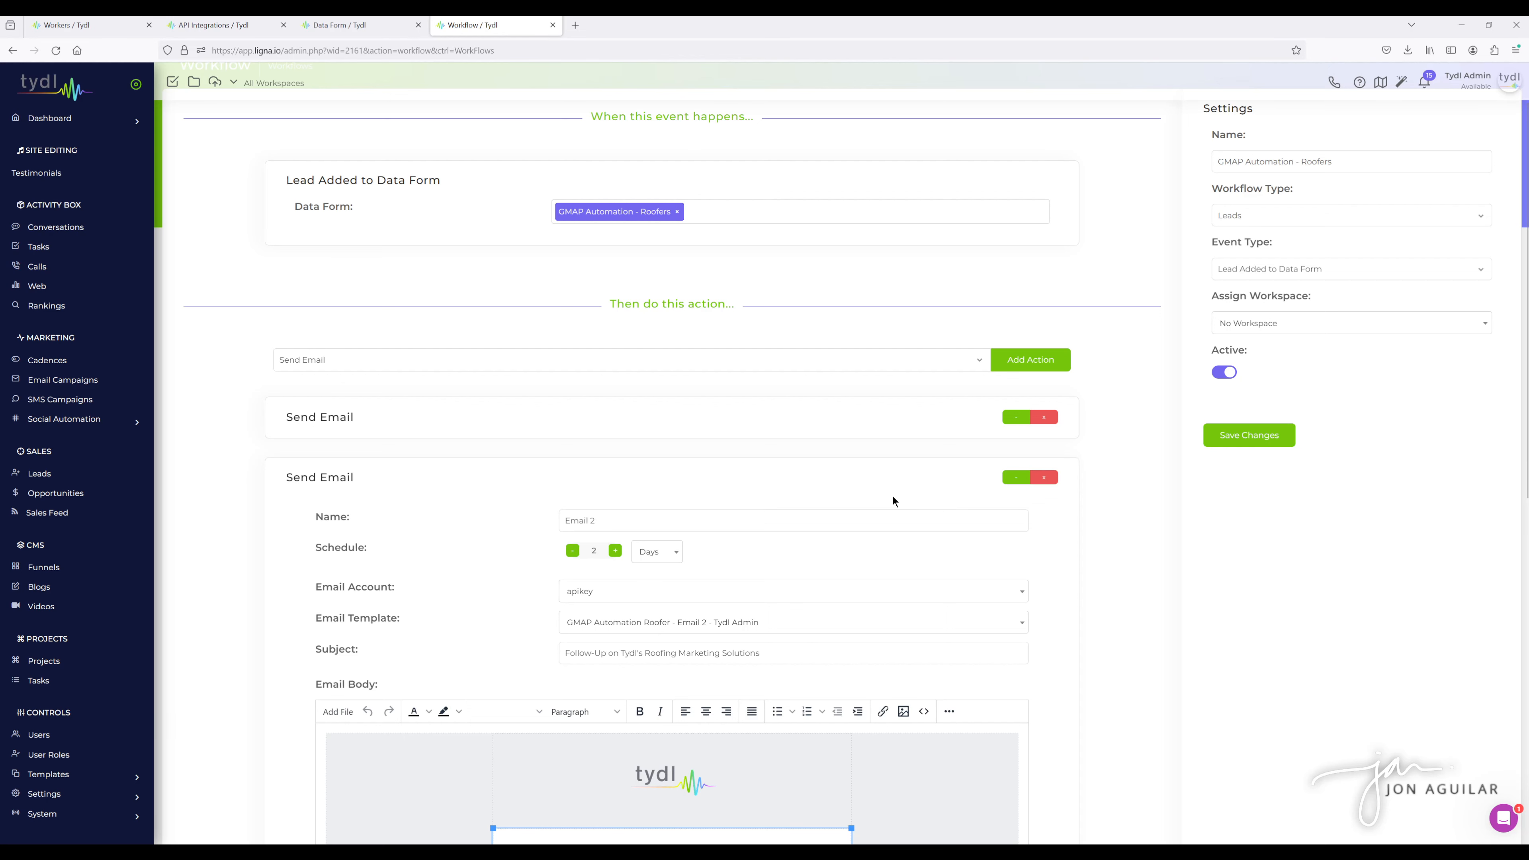
scroll(855, 479, "down", 1)
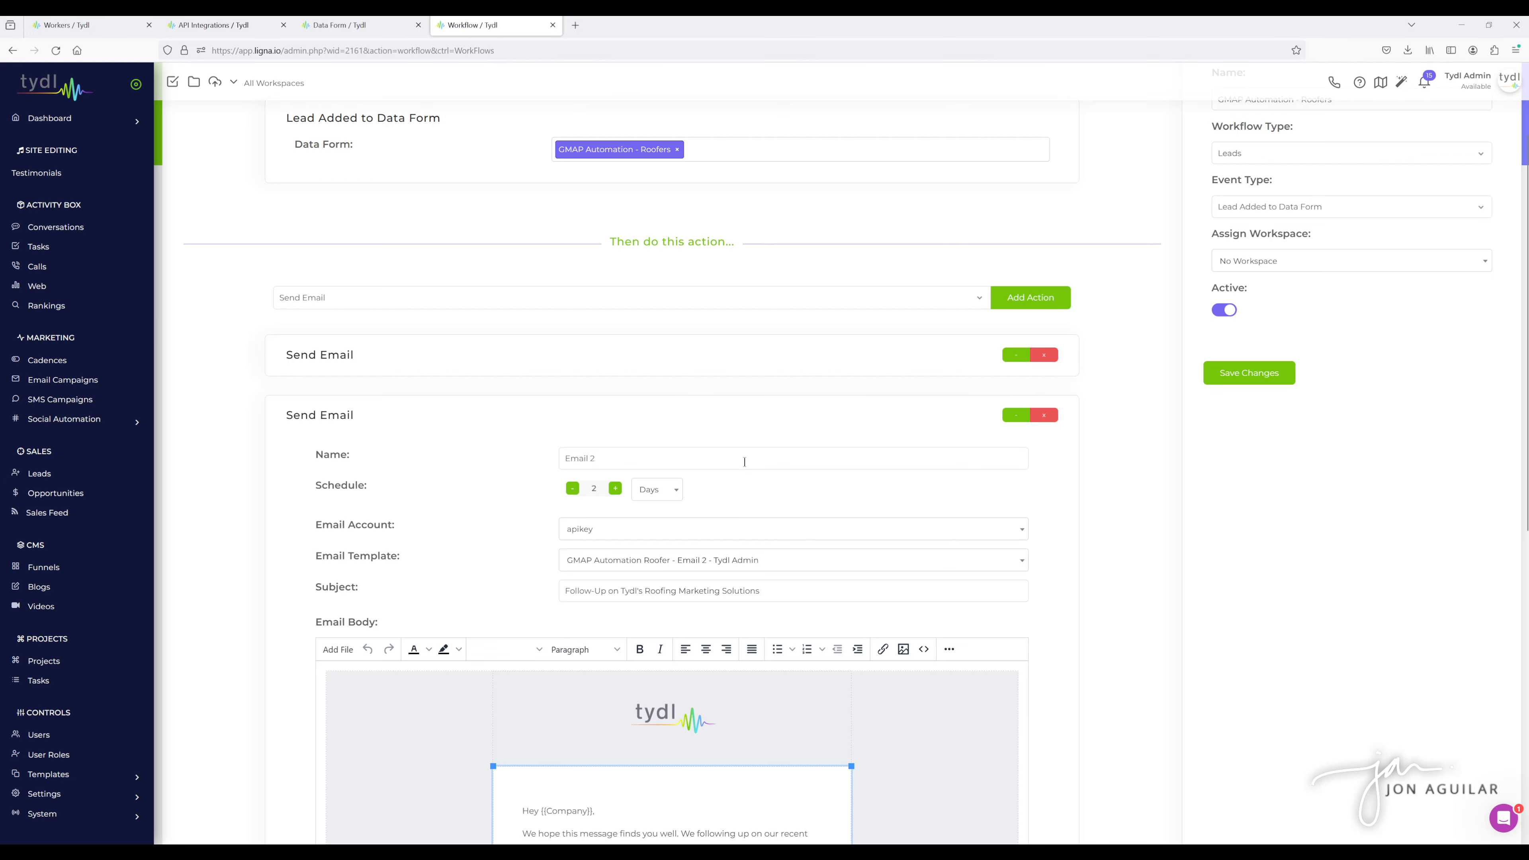
left_click(1015, 356)
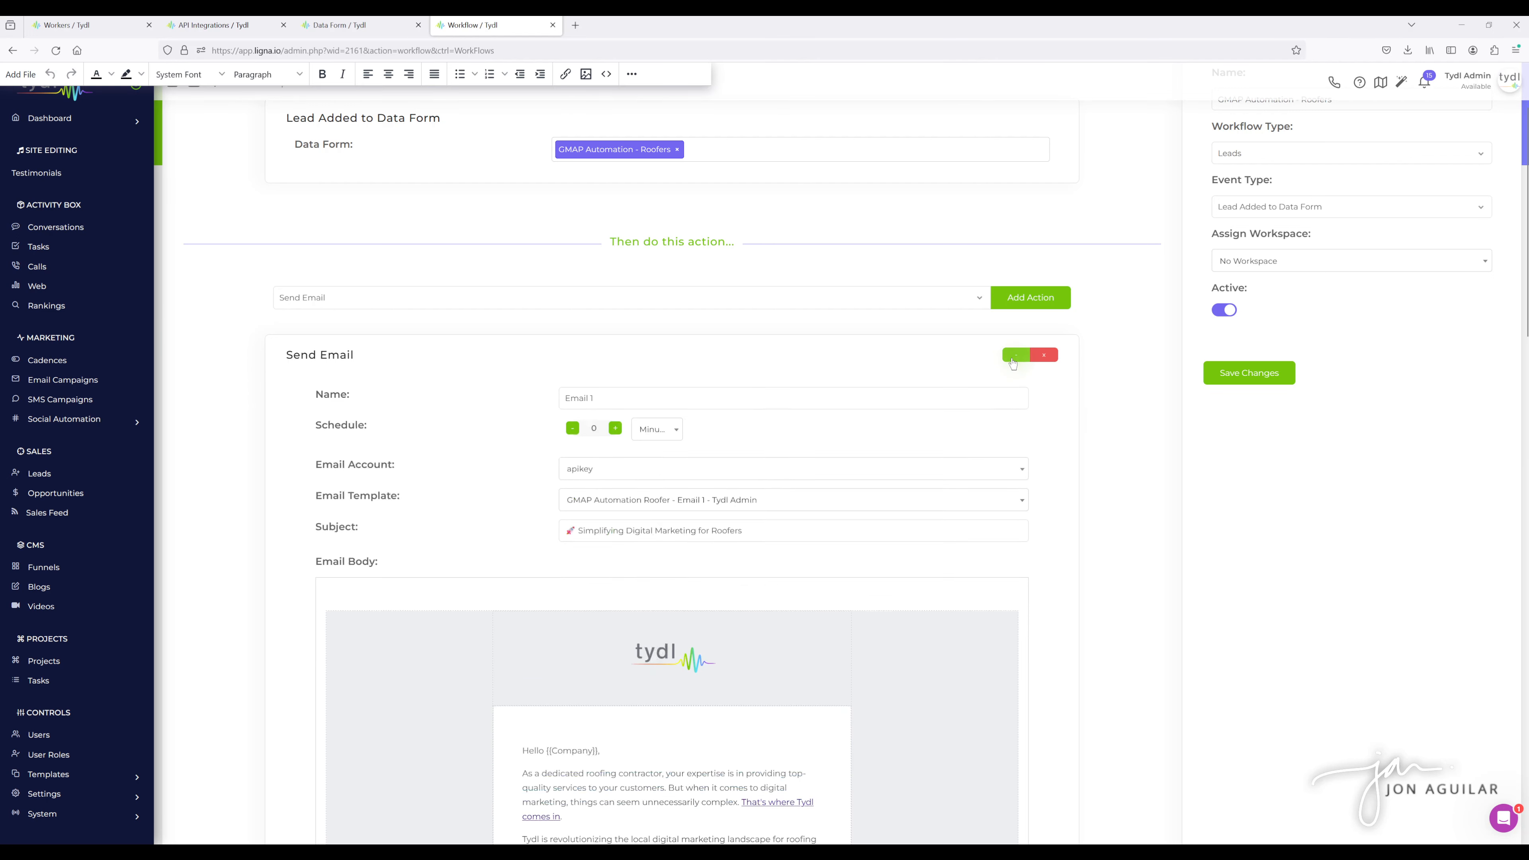
scroll(660, 451, "down", 2)
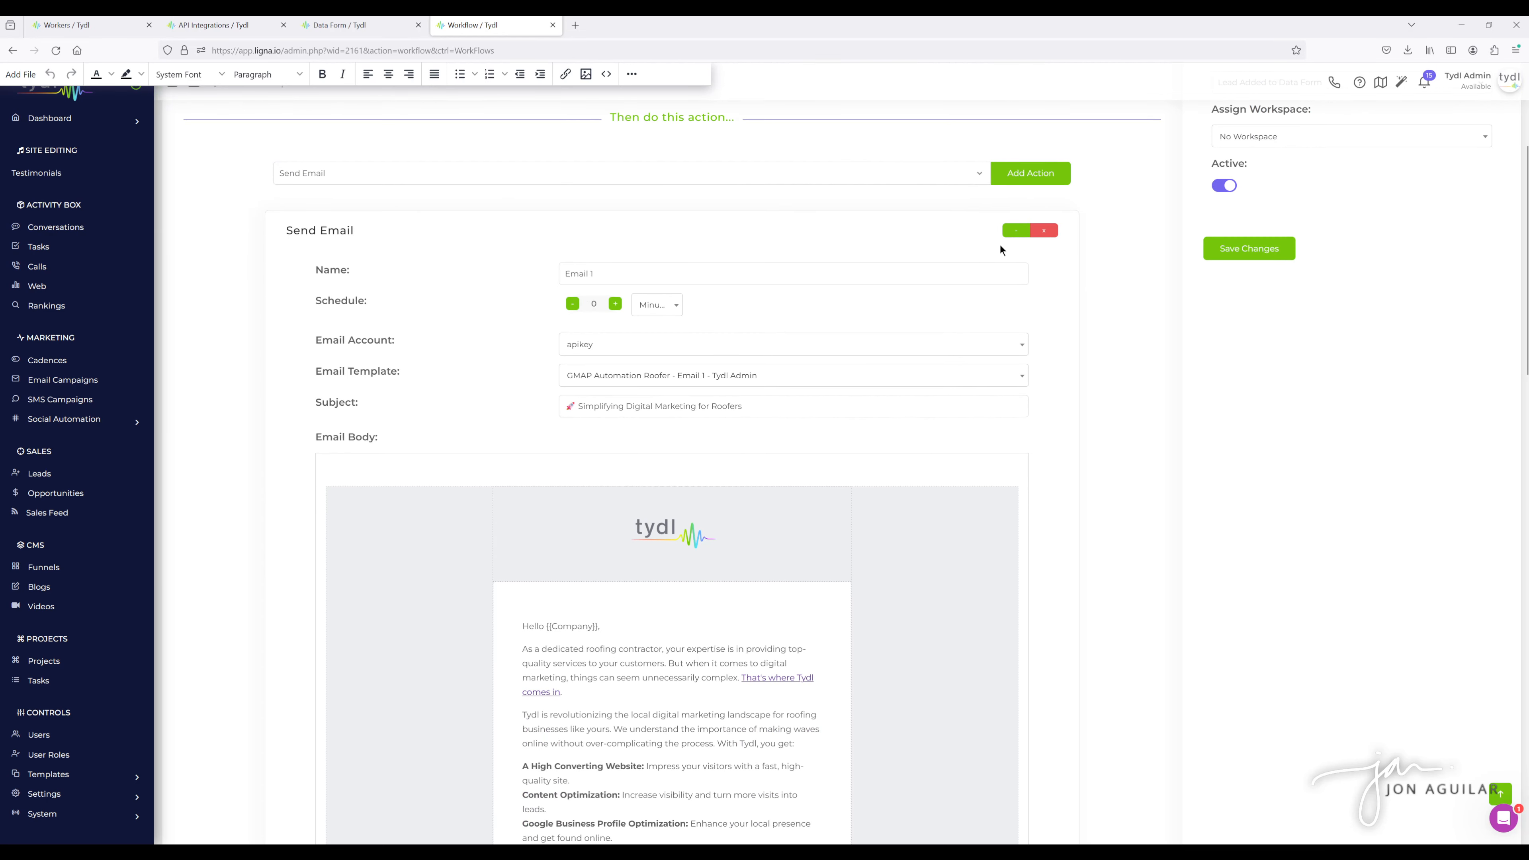
left_click(1013, 231)
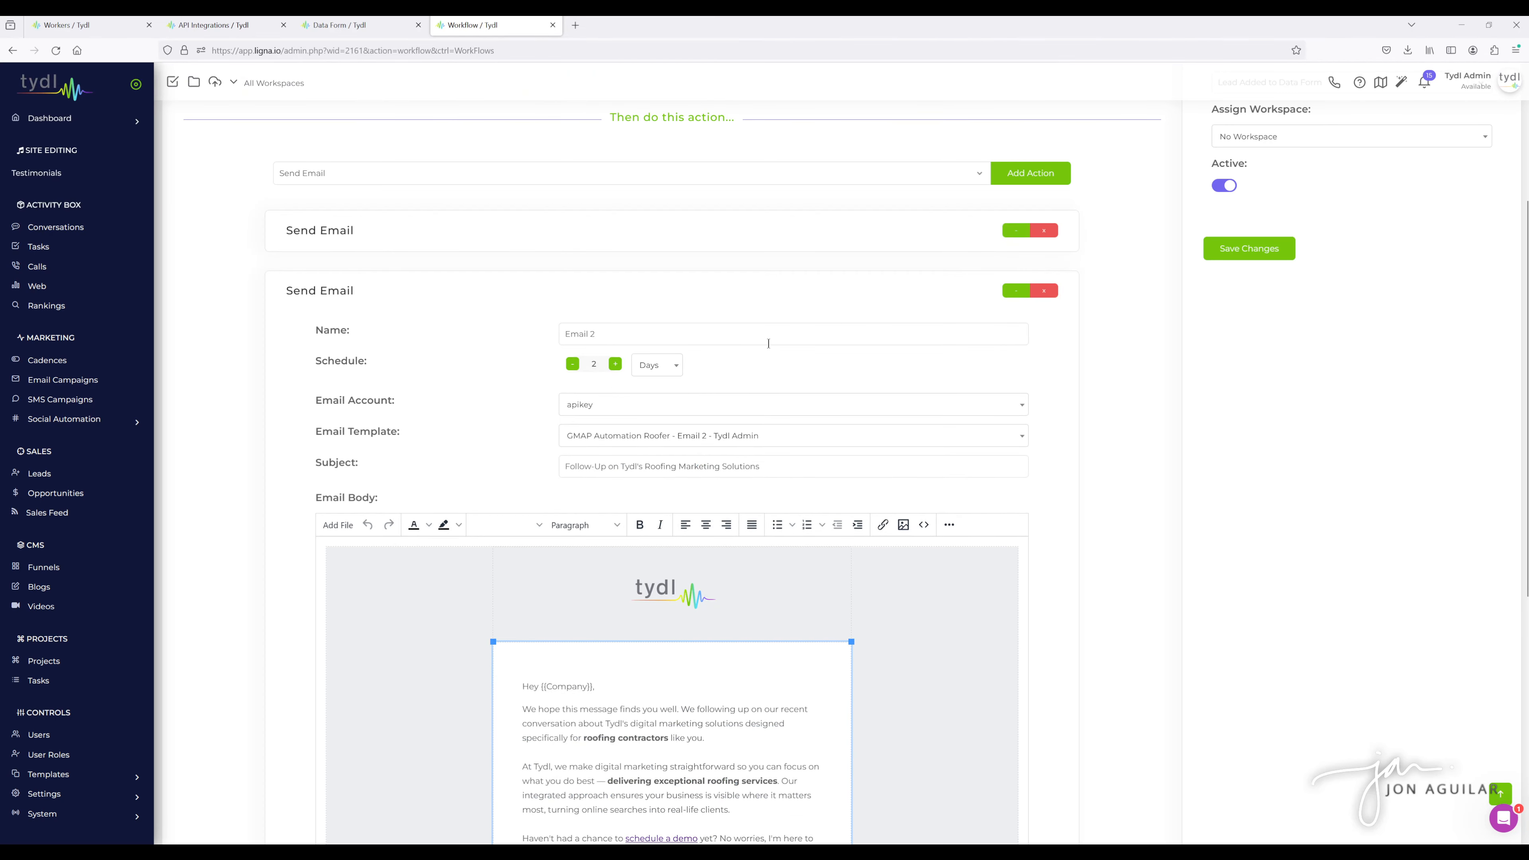
- Re-examine the third Send Email action's schedule and template and reopen the first email action
scroll(759, 343, "down", 7)
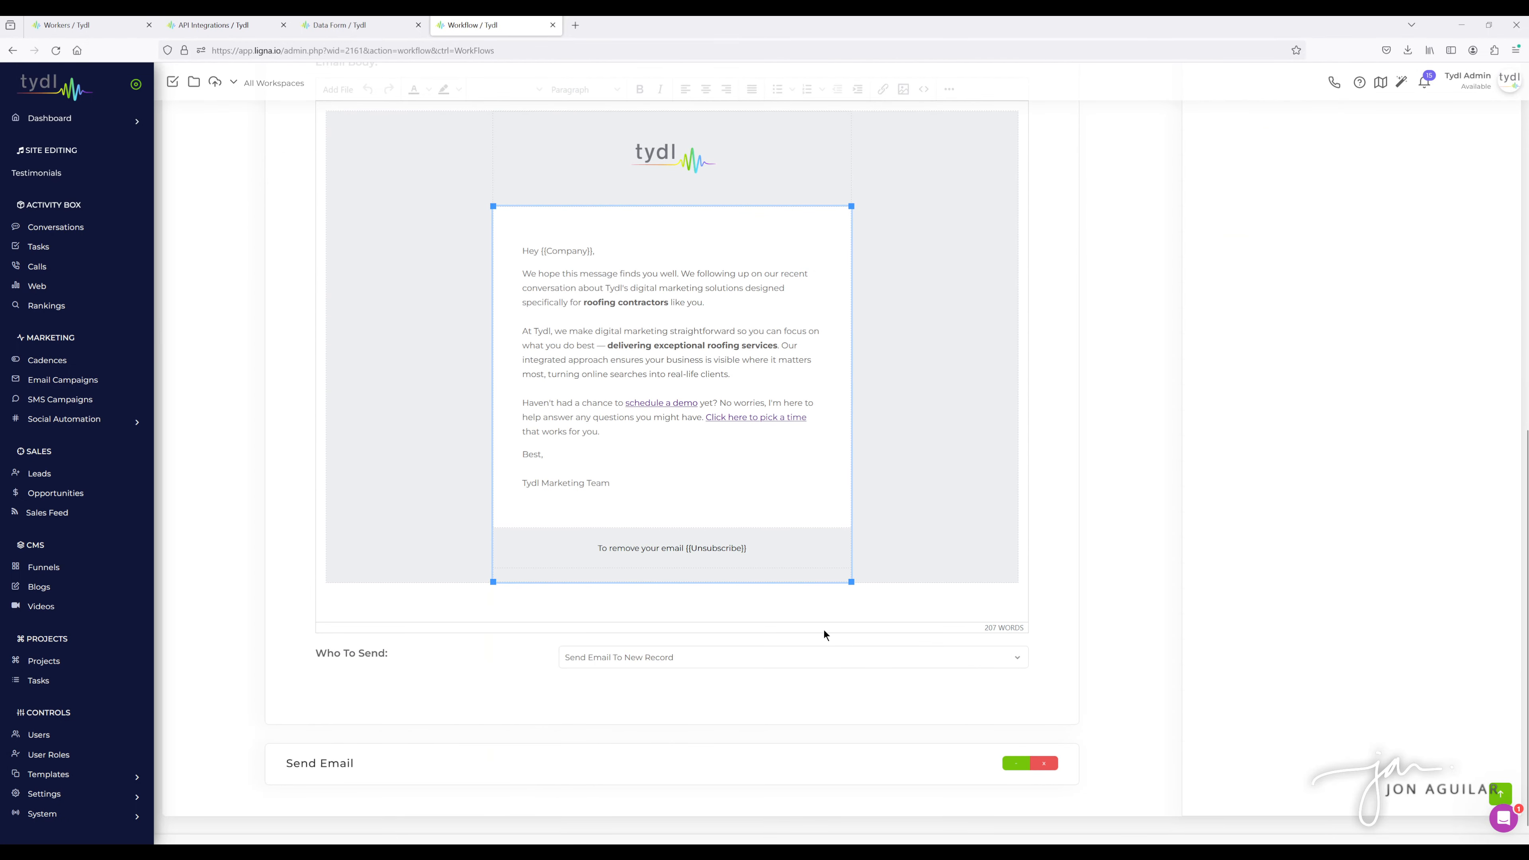
left_click(1014, 766)
scroll(1078, 657, "down", 4)
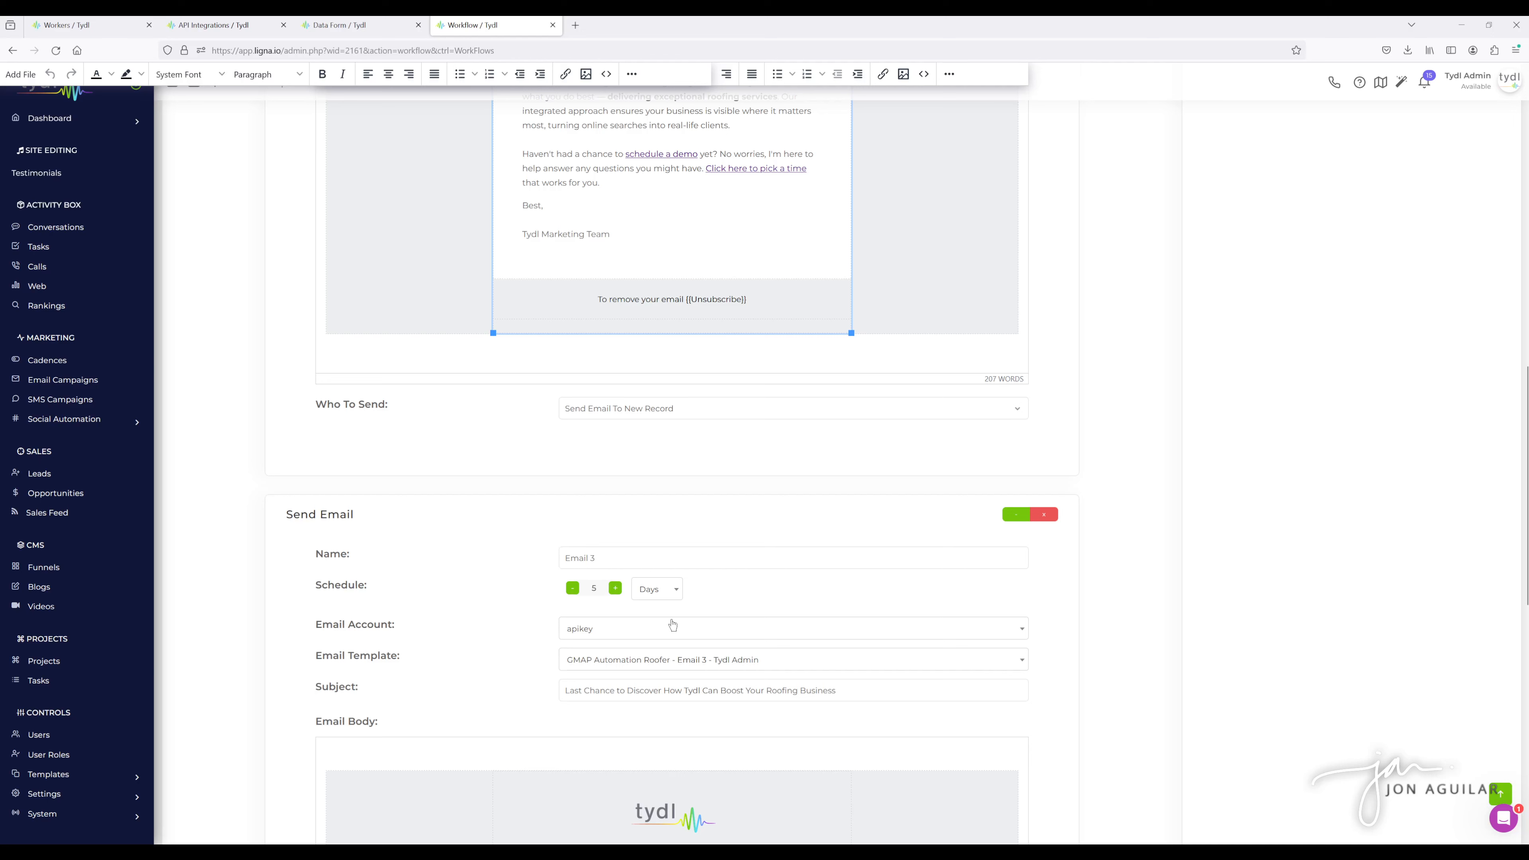
scroll(863, 624, "up", 1)
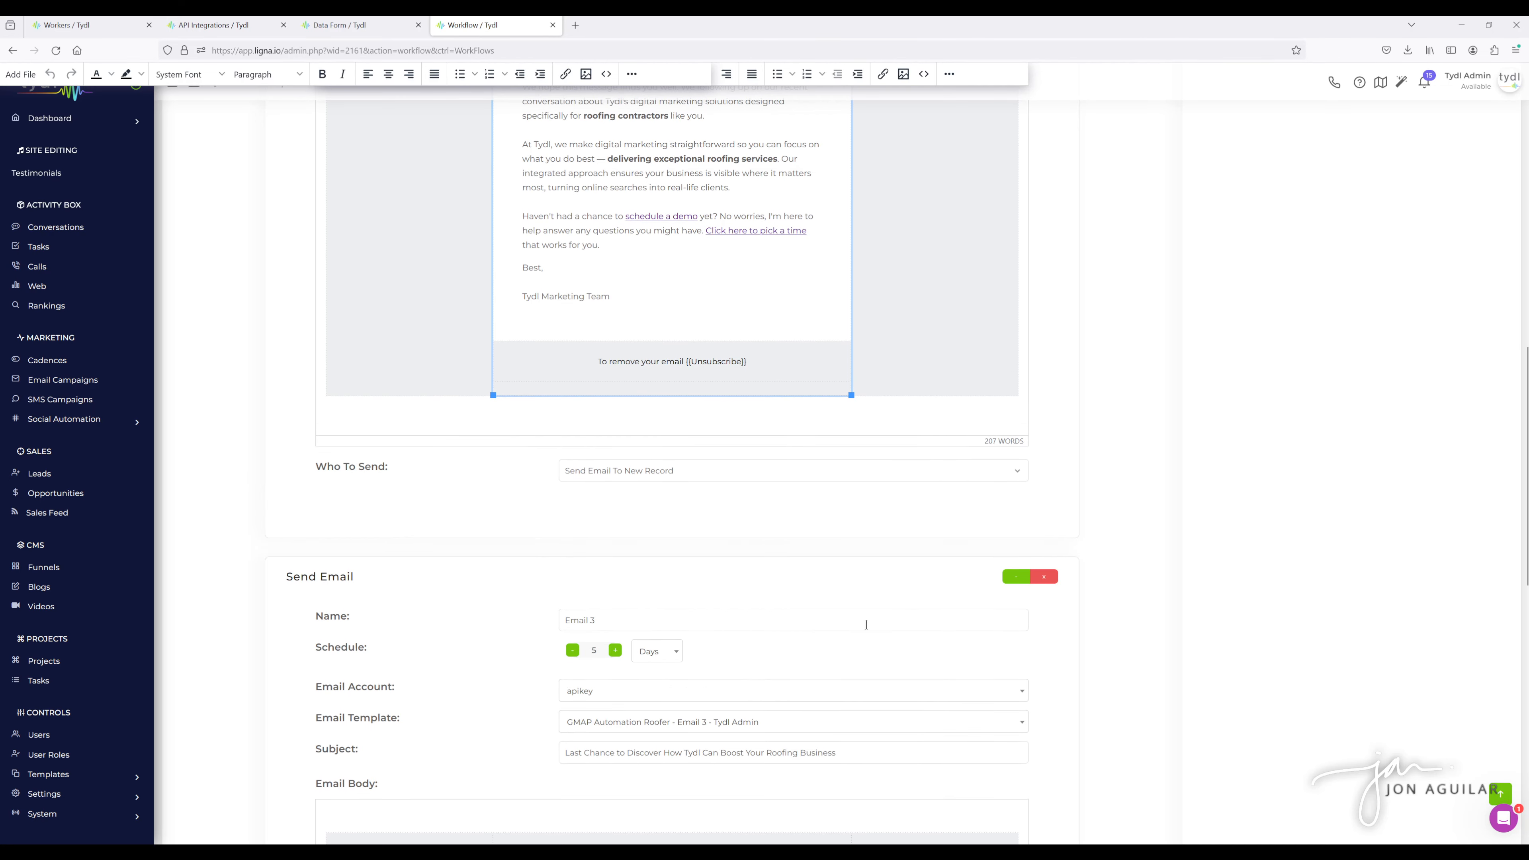
scroll(866, 624, "up", 2)
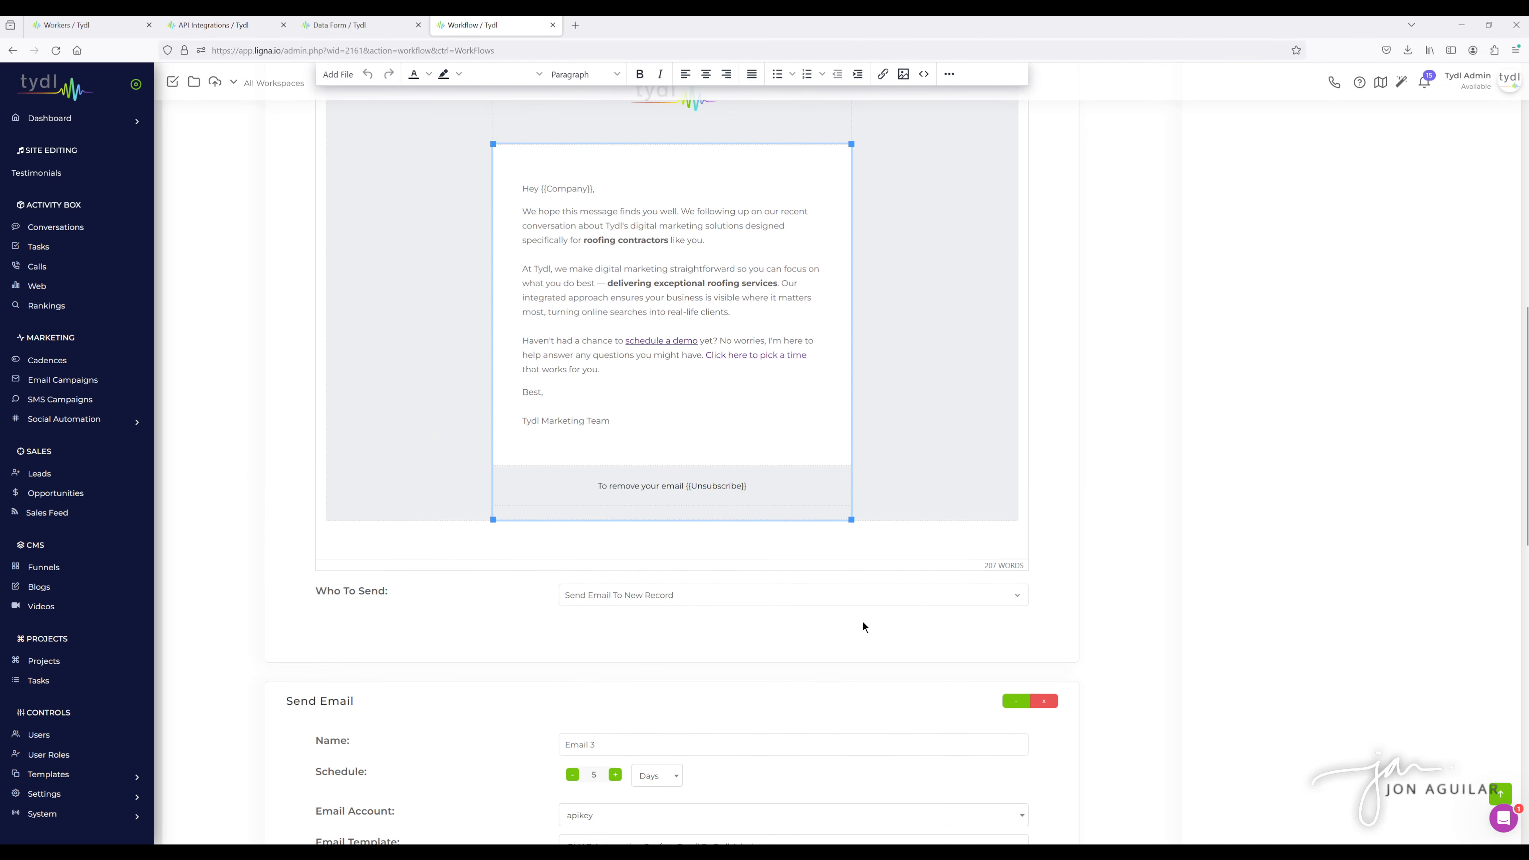
scroll(1138, 622, "up", 7)
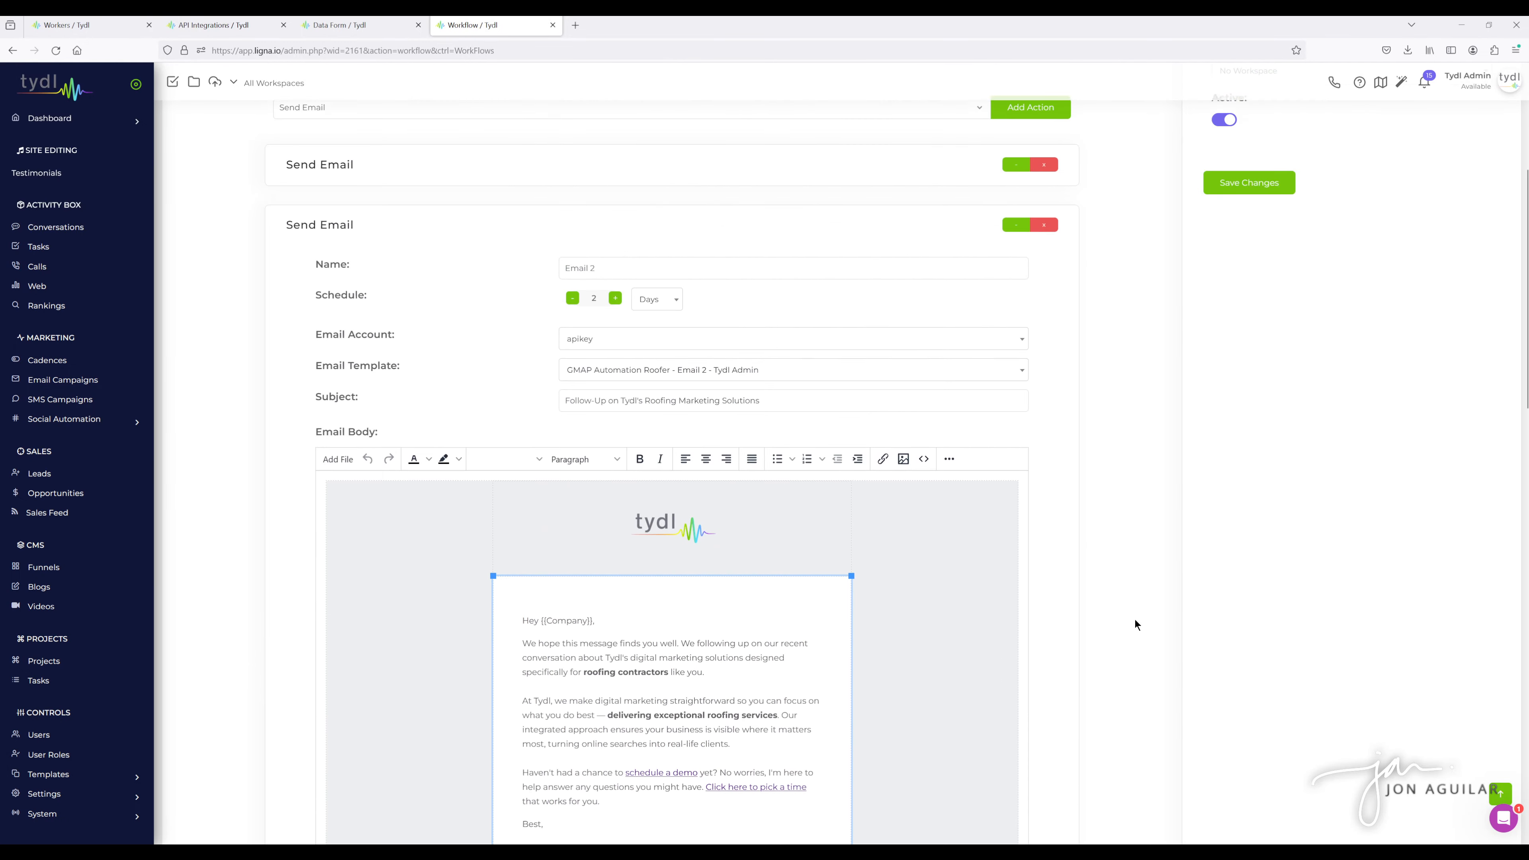
scroll(1135, 624, "up", 3)
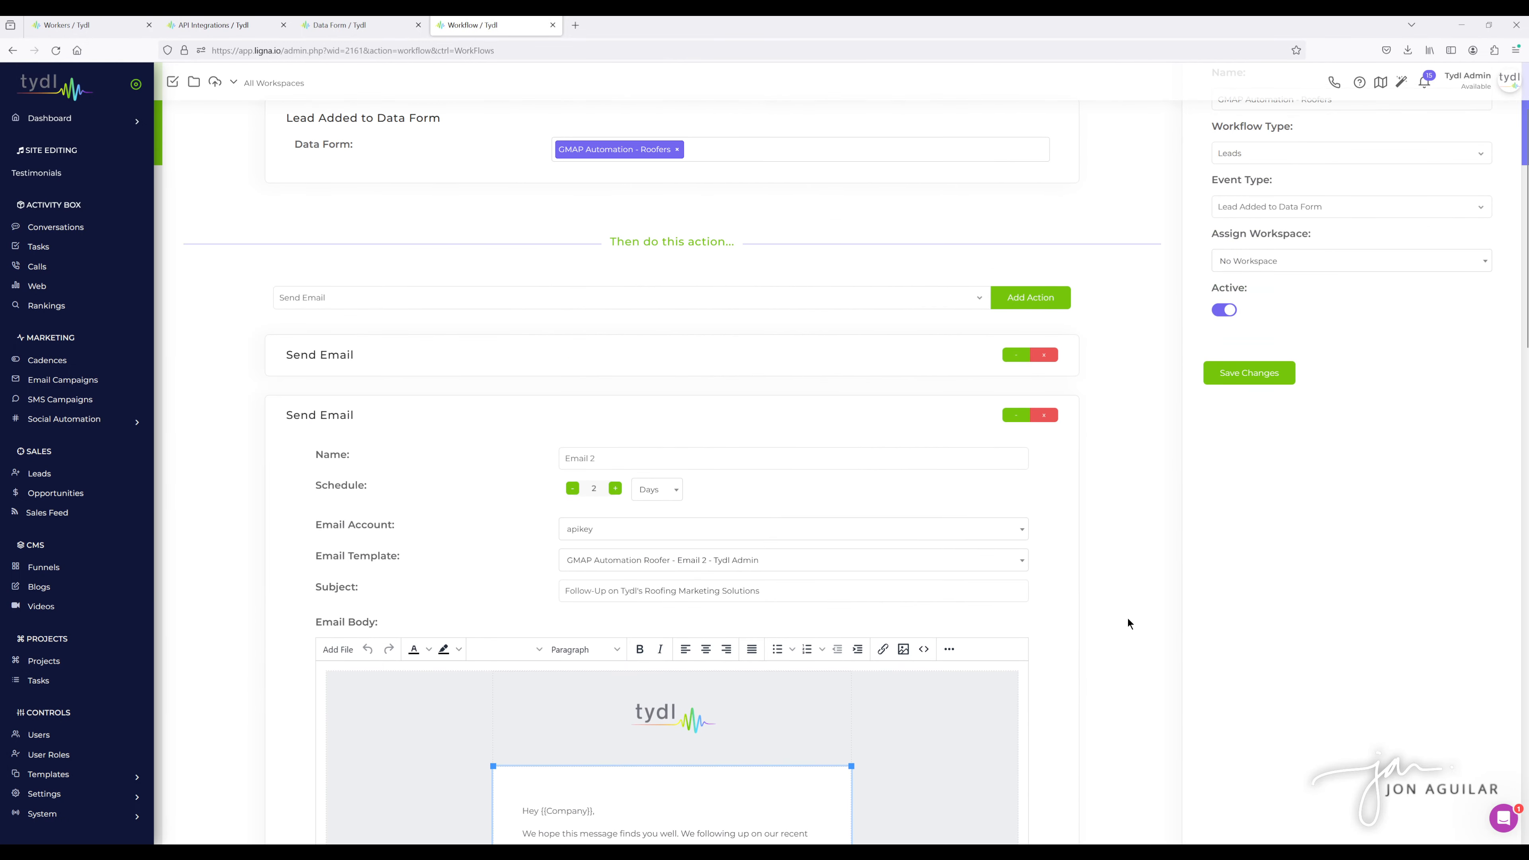
scroll(1110, 620, "up", 2)
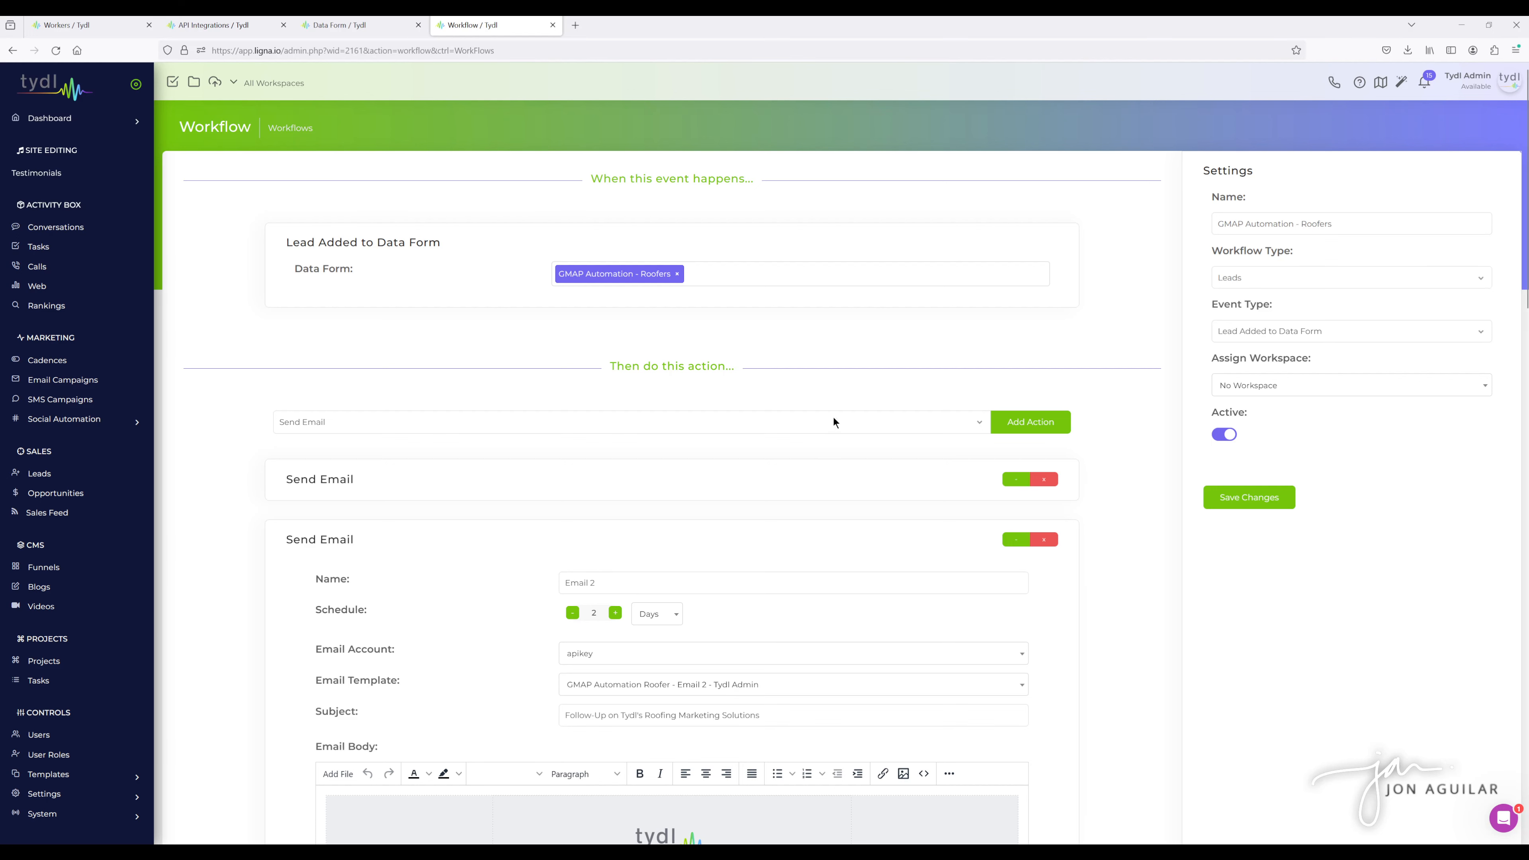
left_click(1009, 485)
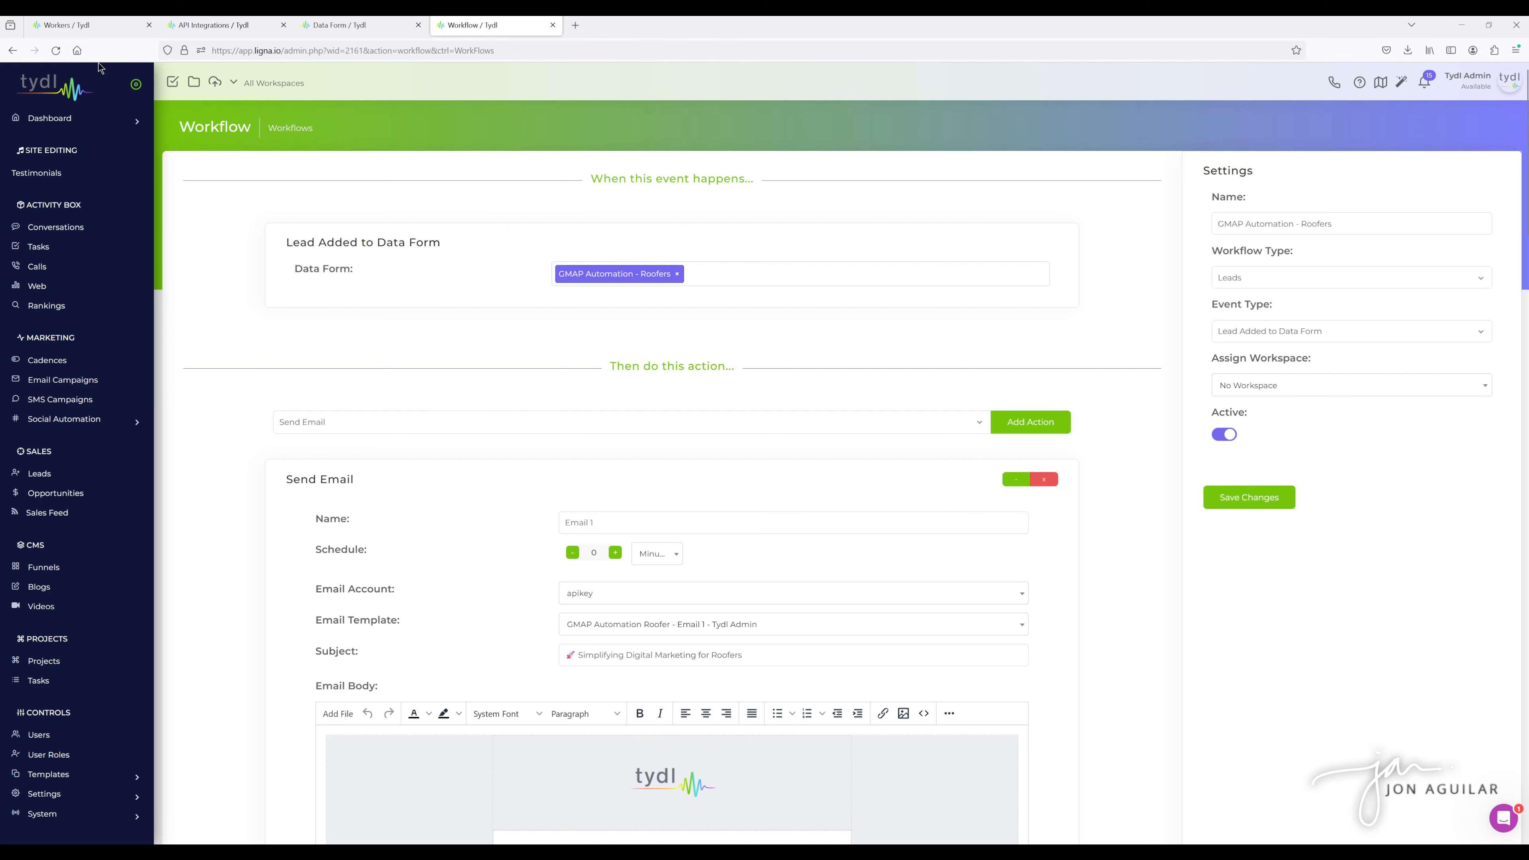
- Switch to the Workers page and start creating a new worker of type Leads
left_click(101, 24)
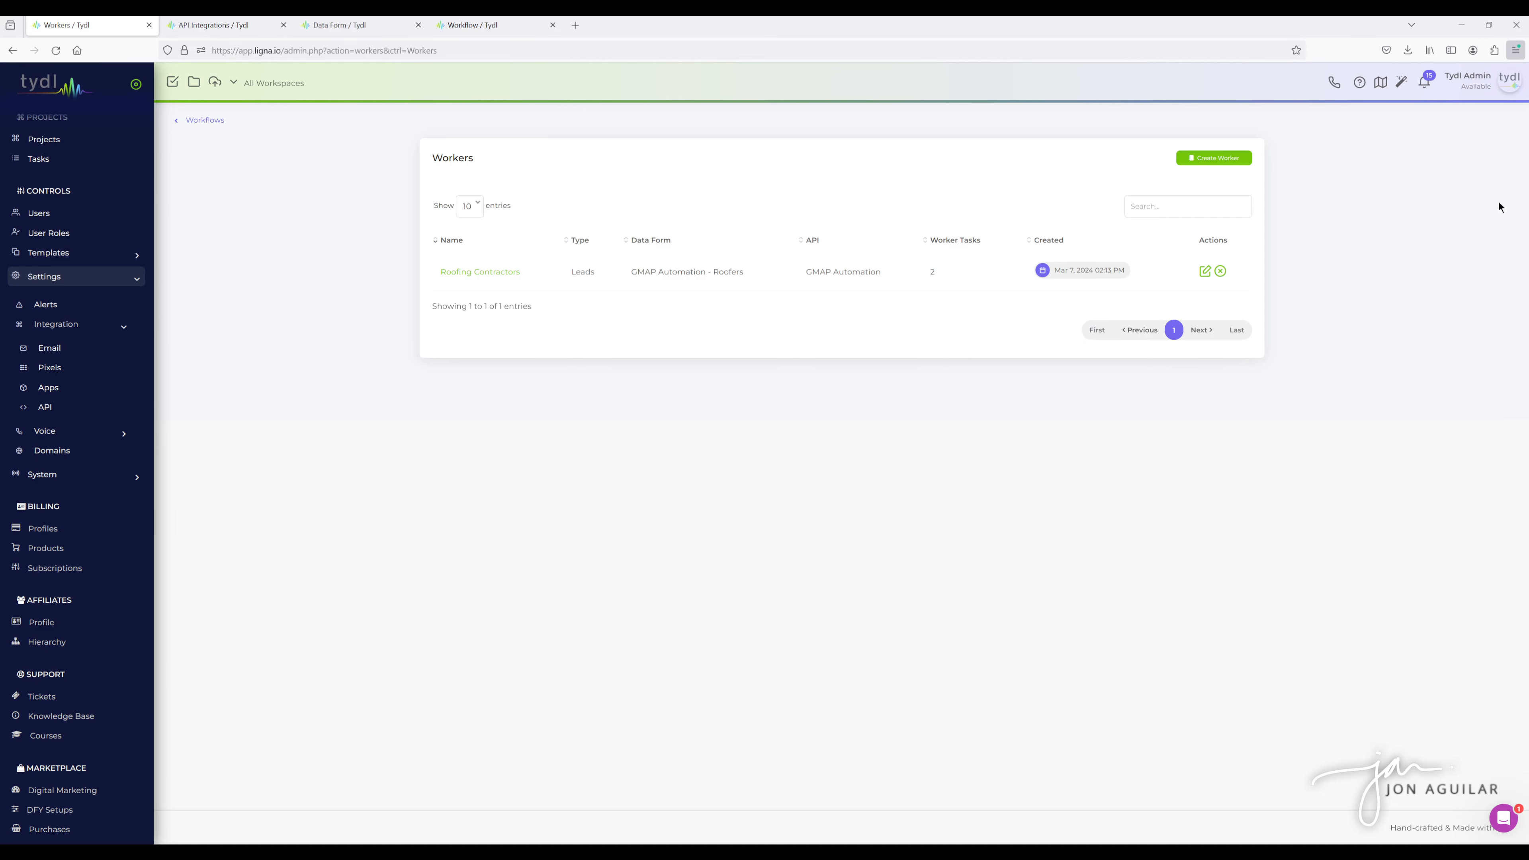
key("ctrl+plus")
key("ctrl+plus")
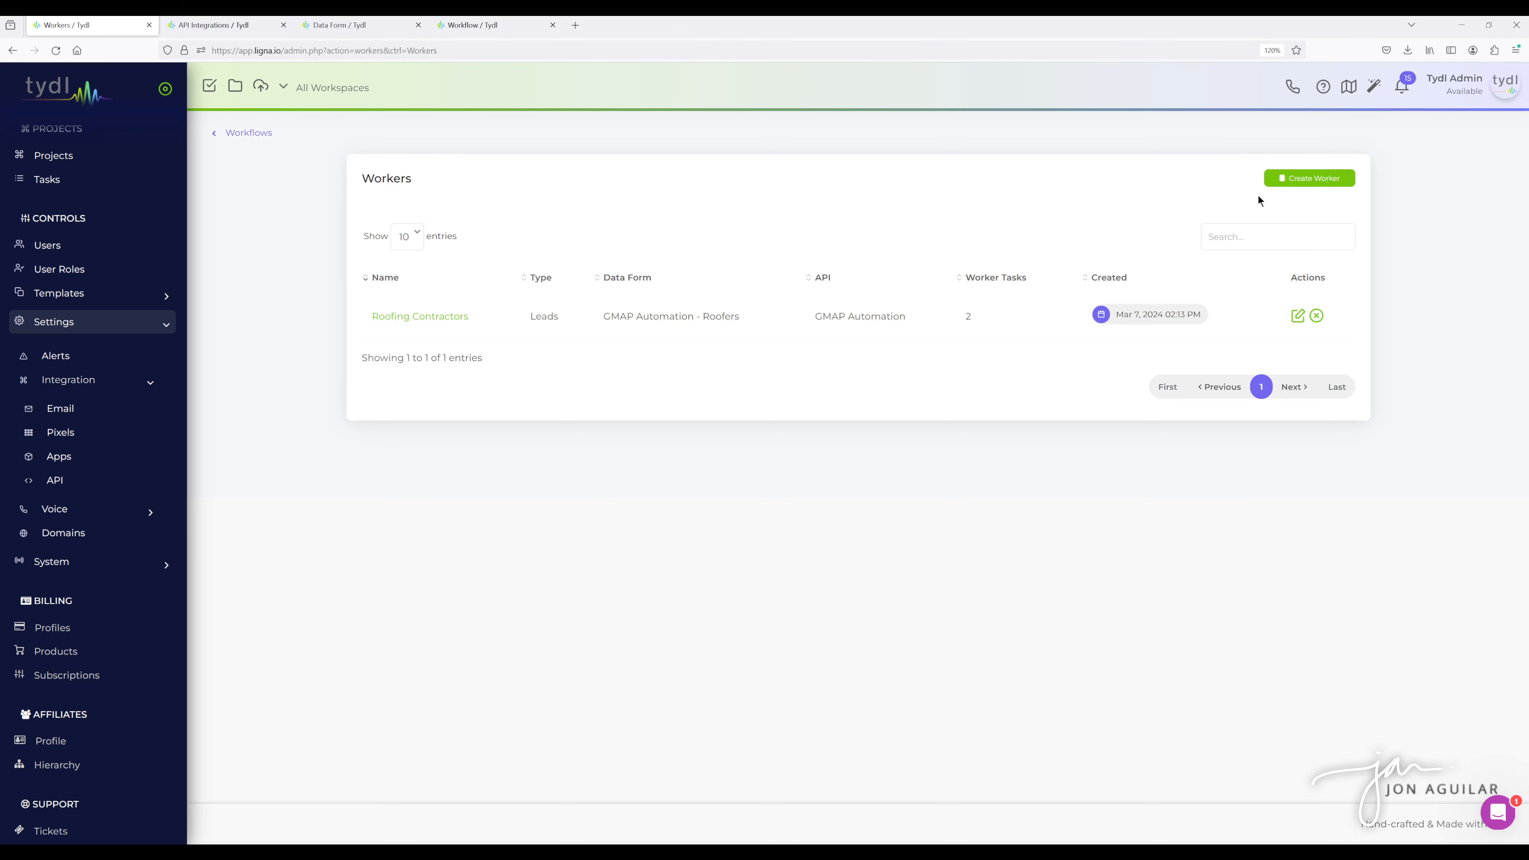
left_click(1309, 181)
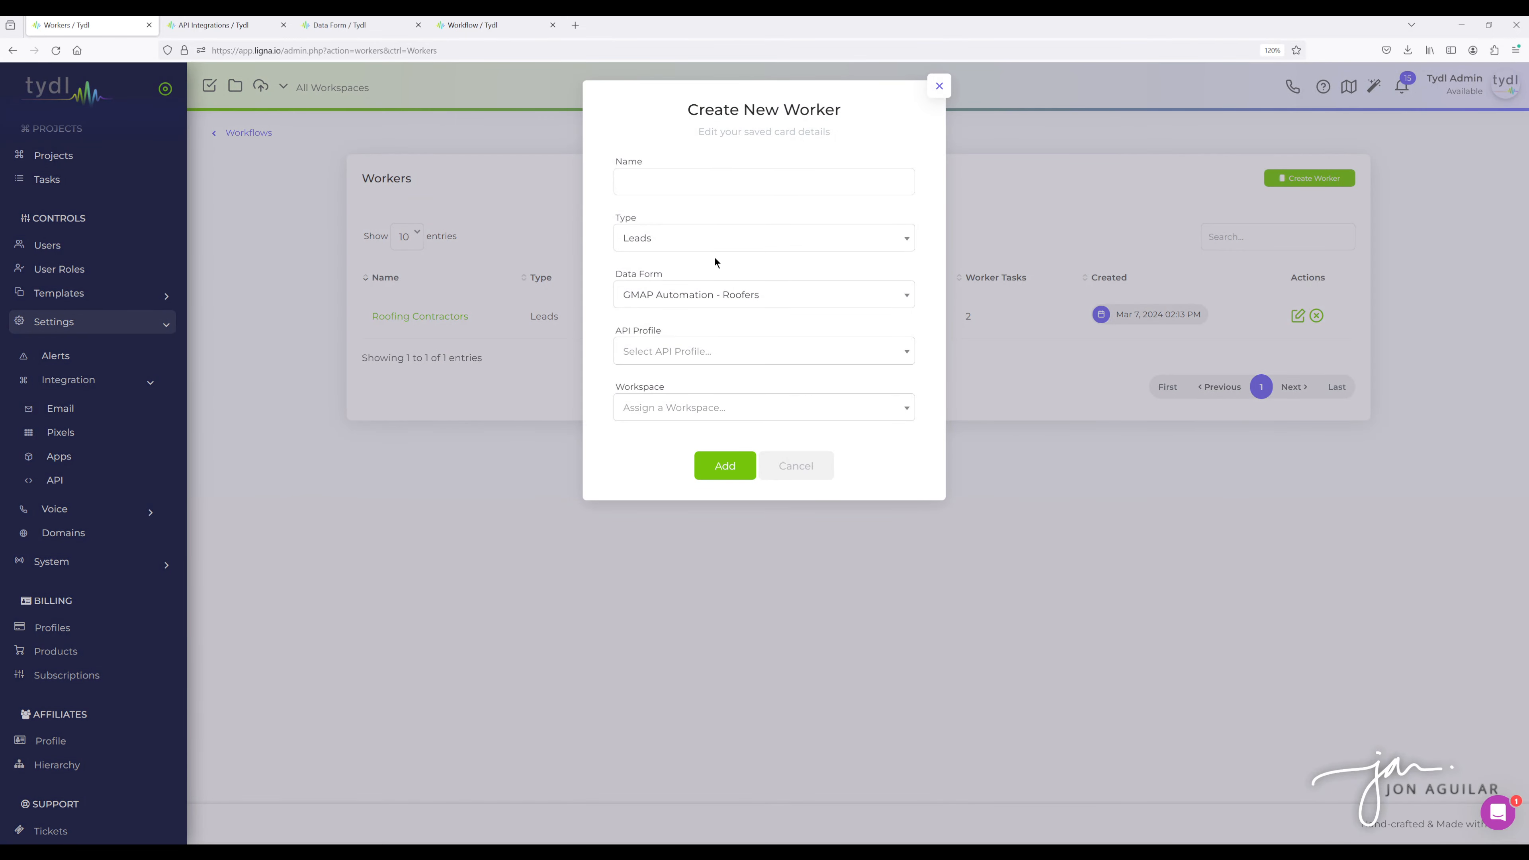
left_click(669, 246)
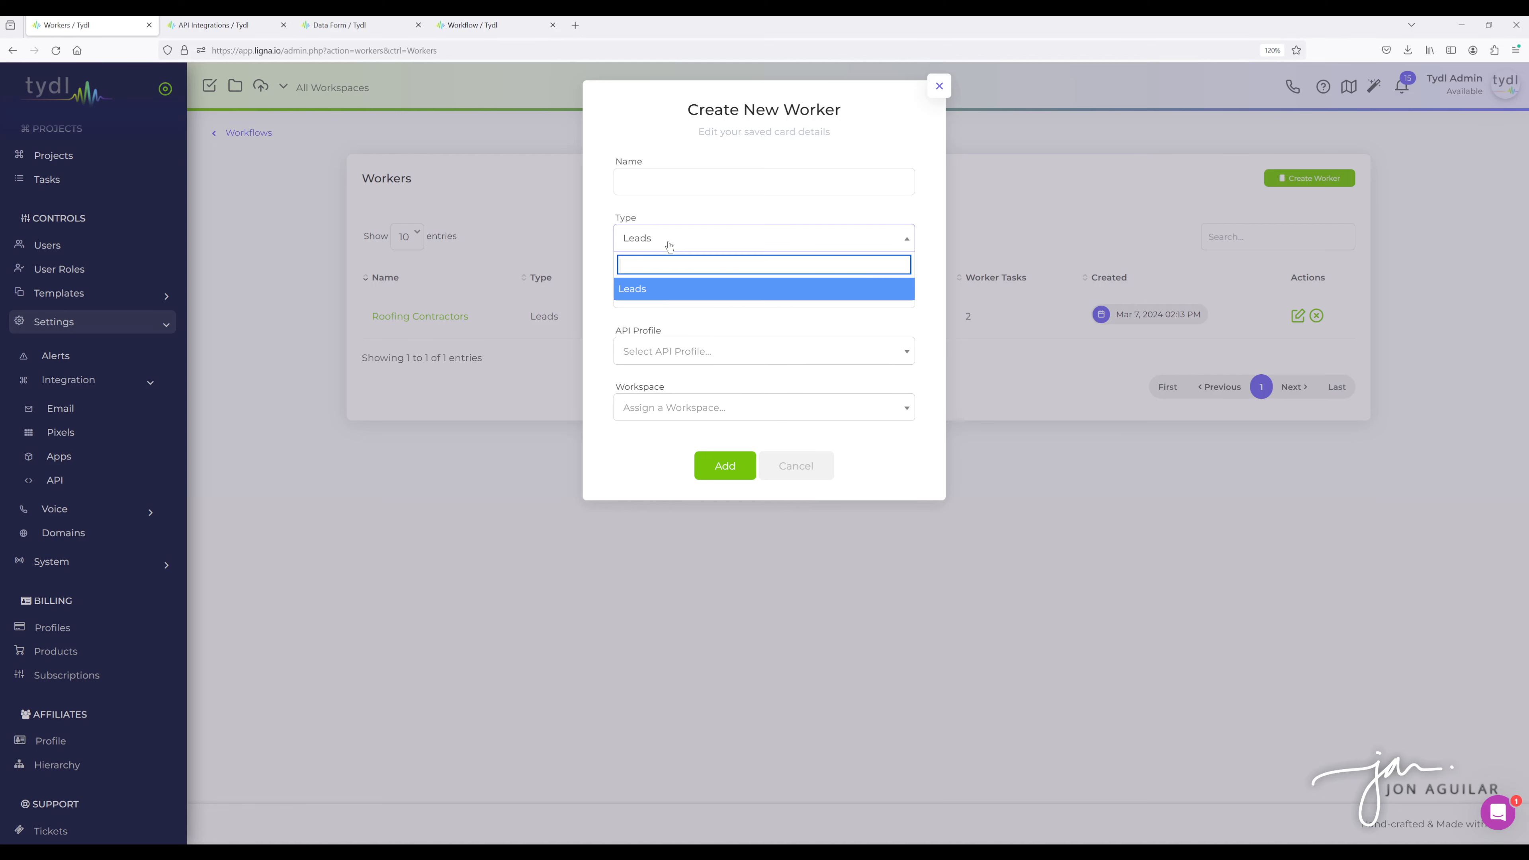
left_click(665, 290)
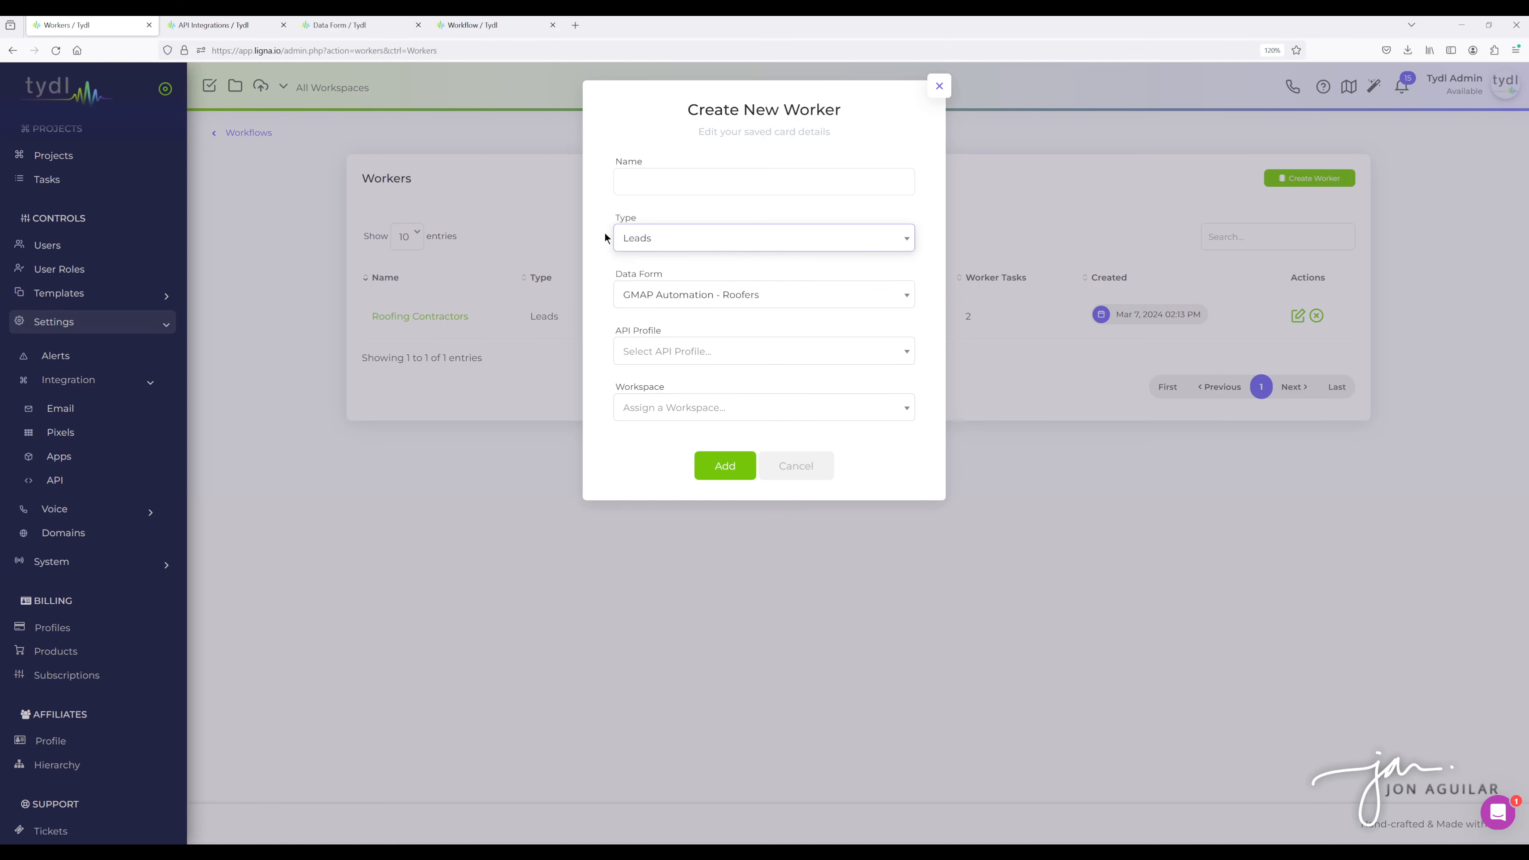
- Select the GMAP Automation - Roofers data form and the GMAP Automation API profile for the new worker, and open the workspace choice
left_click(677, 301)
left_click(672, 354)
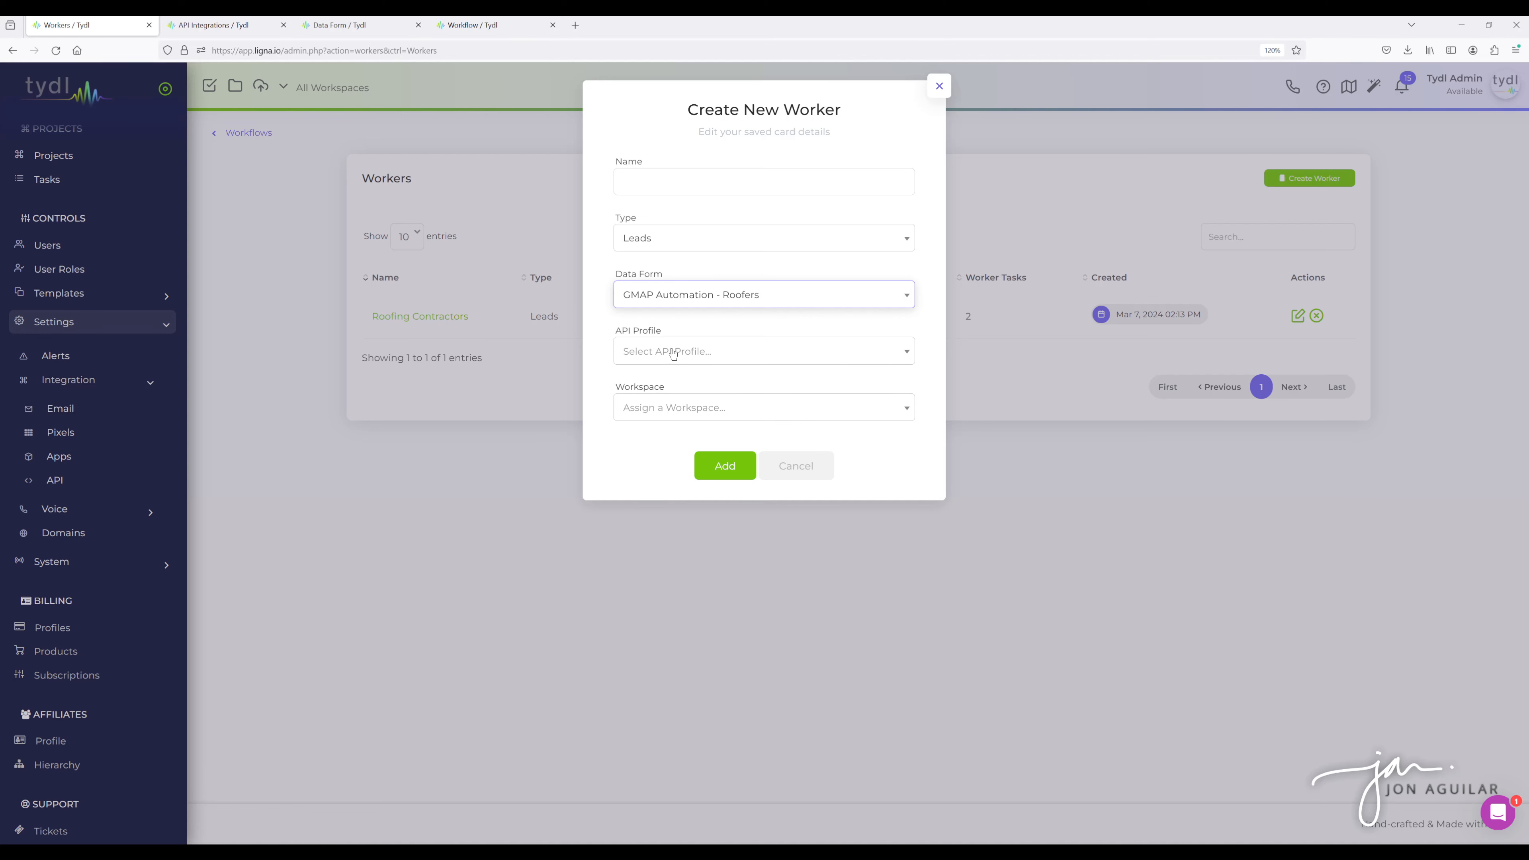
left_click(673, 354)
left_click(670, 408)
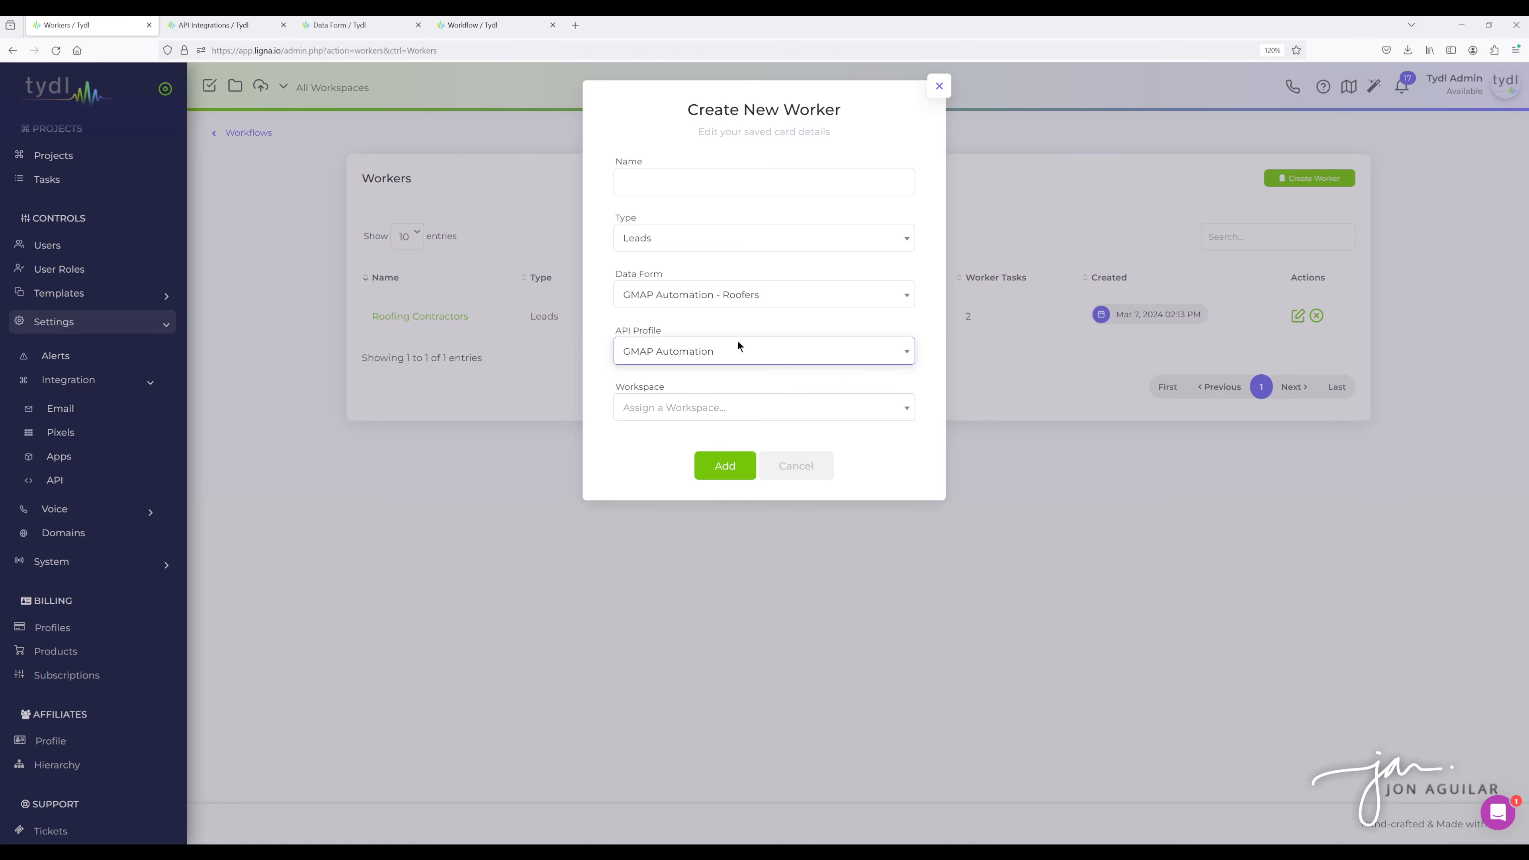
- Cancel the new worker and open the existing Roofing Contractors worker
left_click(939, 86)
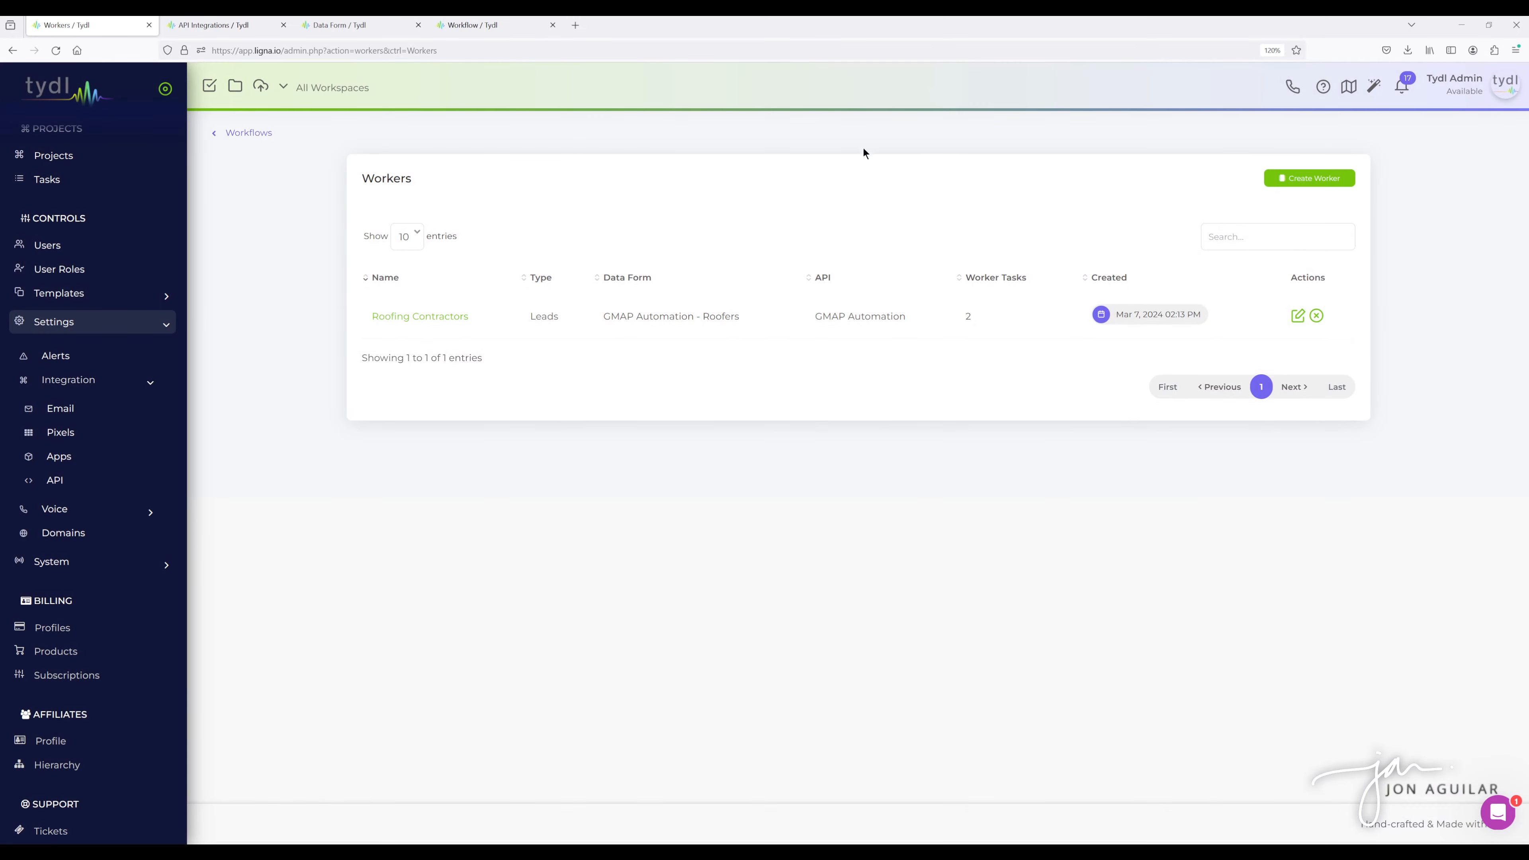
left_click(443, 316)
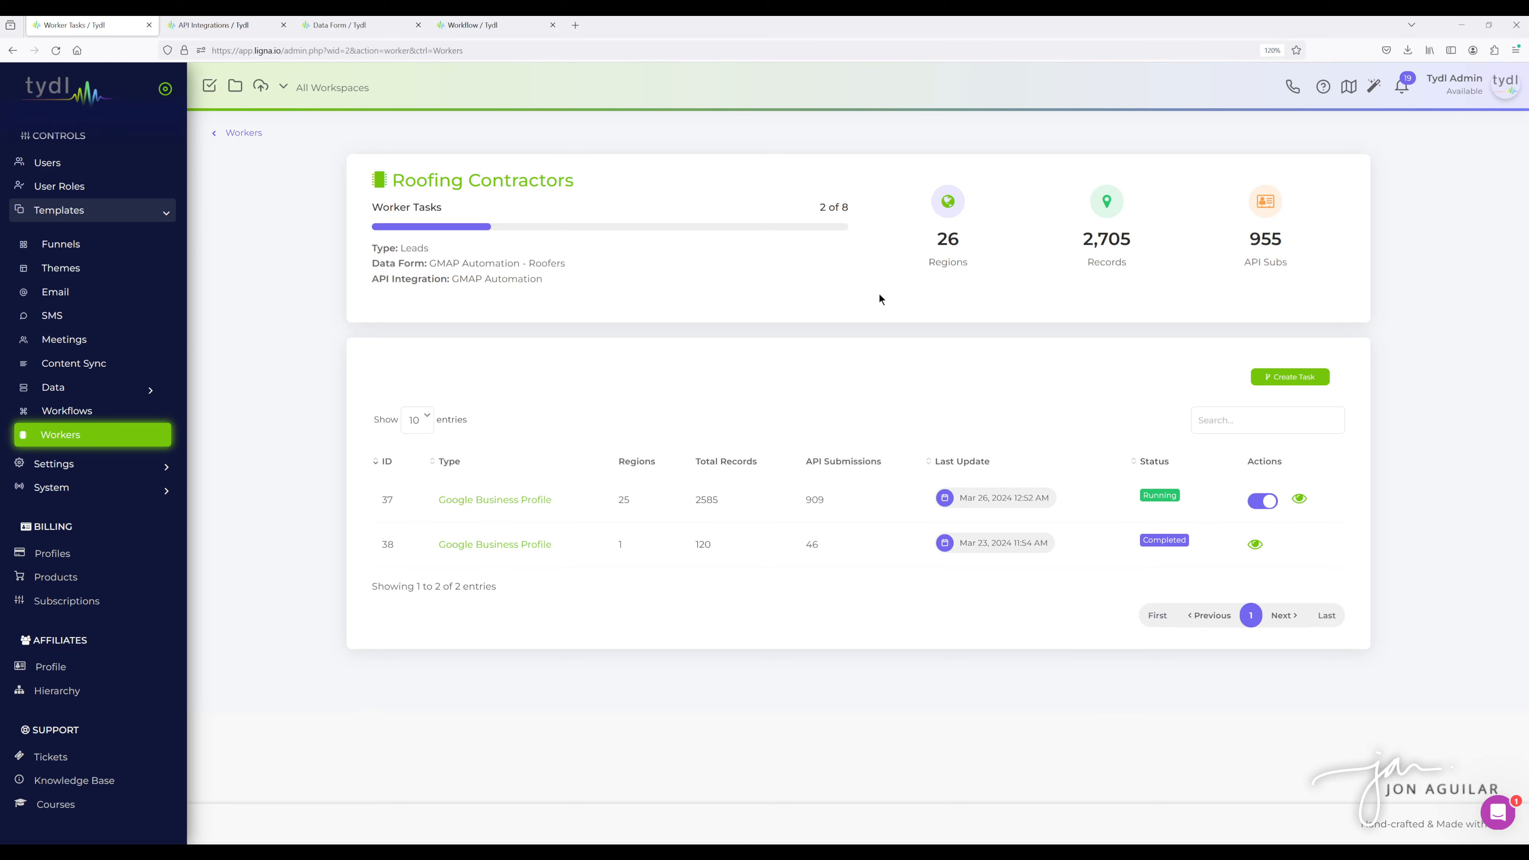
- Start creating a new worker task of type Google Business Profile
left_click(1297, 380)
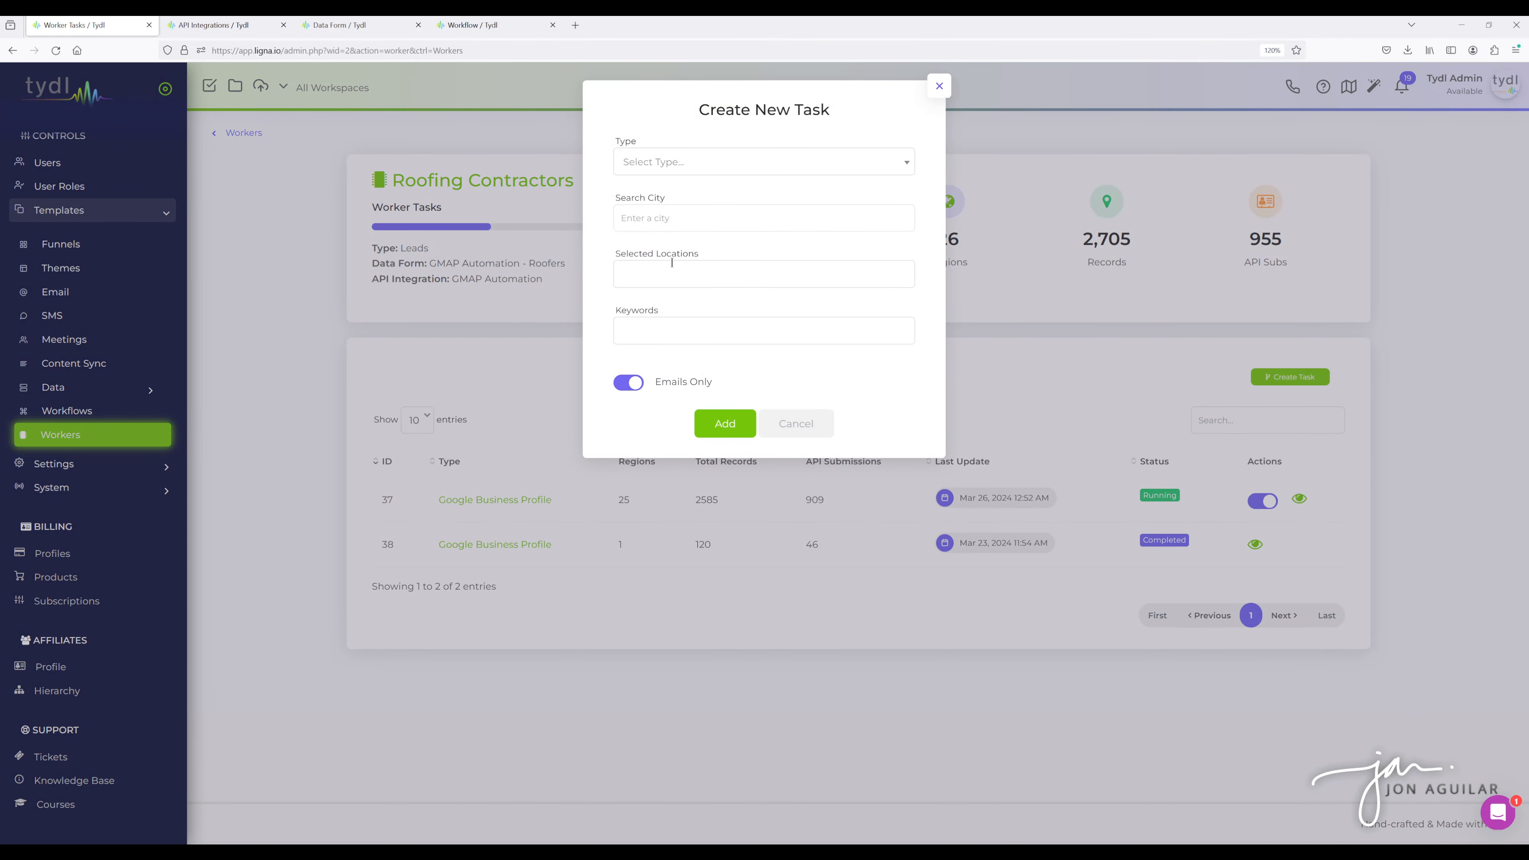
left_click(674, 162)
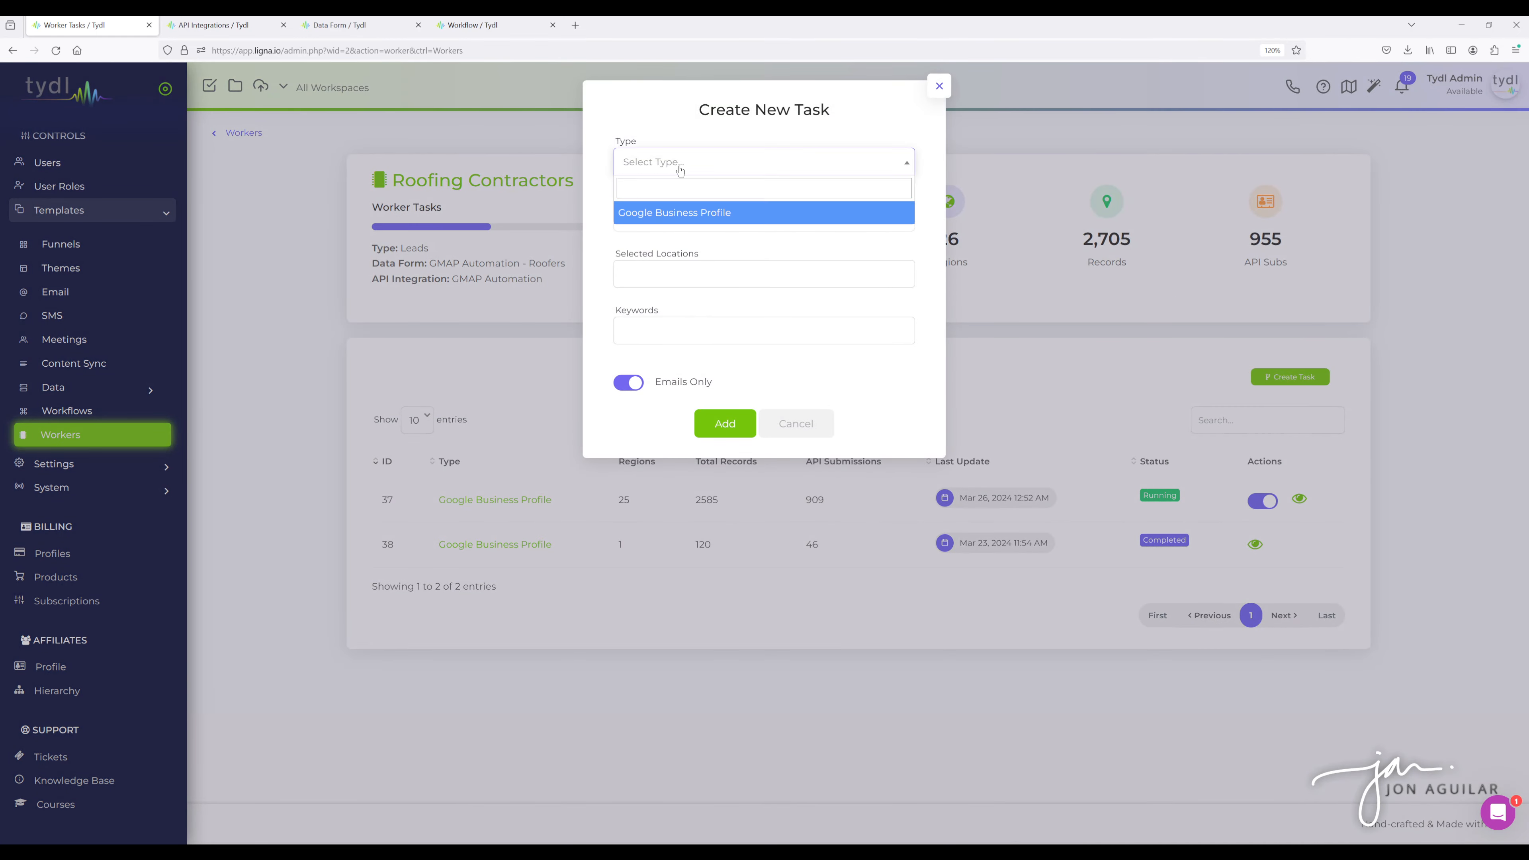
left_click(680, 215)
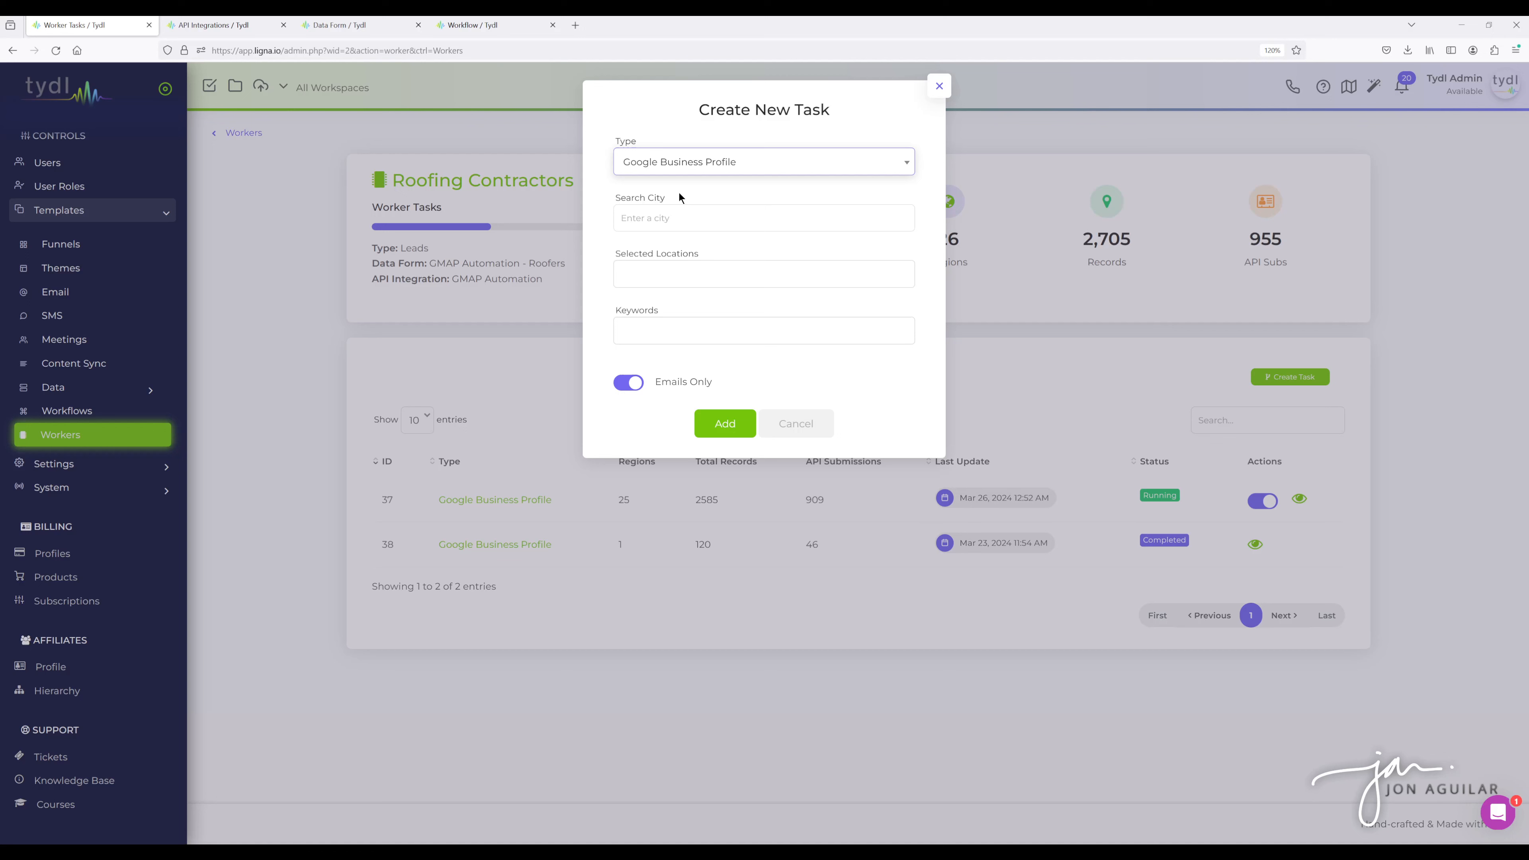
- Search for the city Round Rock, TX and add it to the task's selected locations
left_click(648, 216)
type("ok")
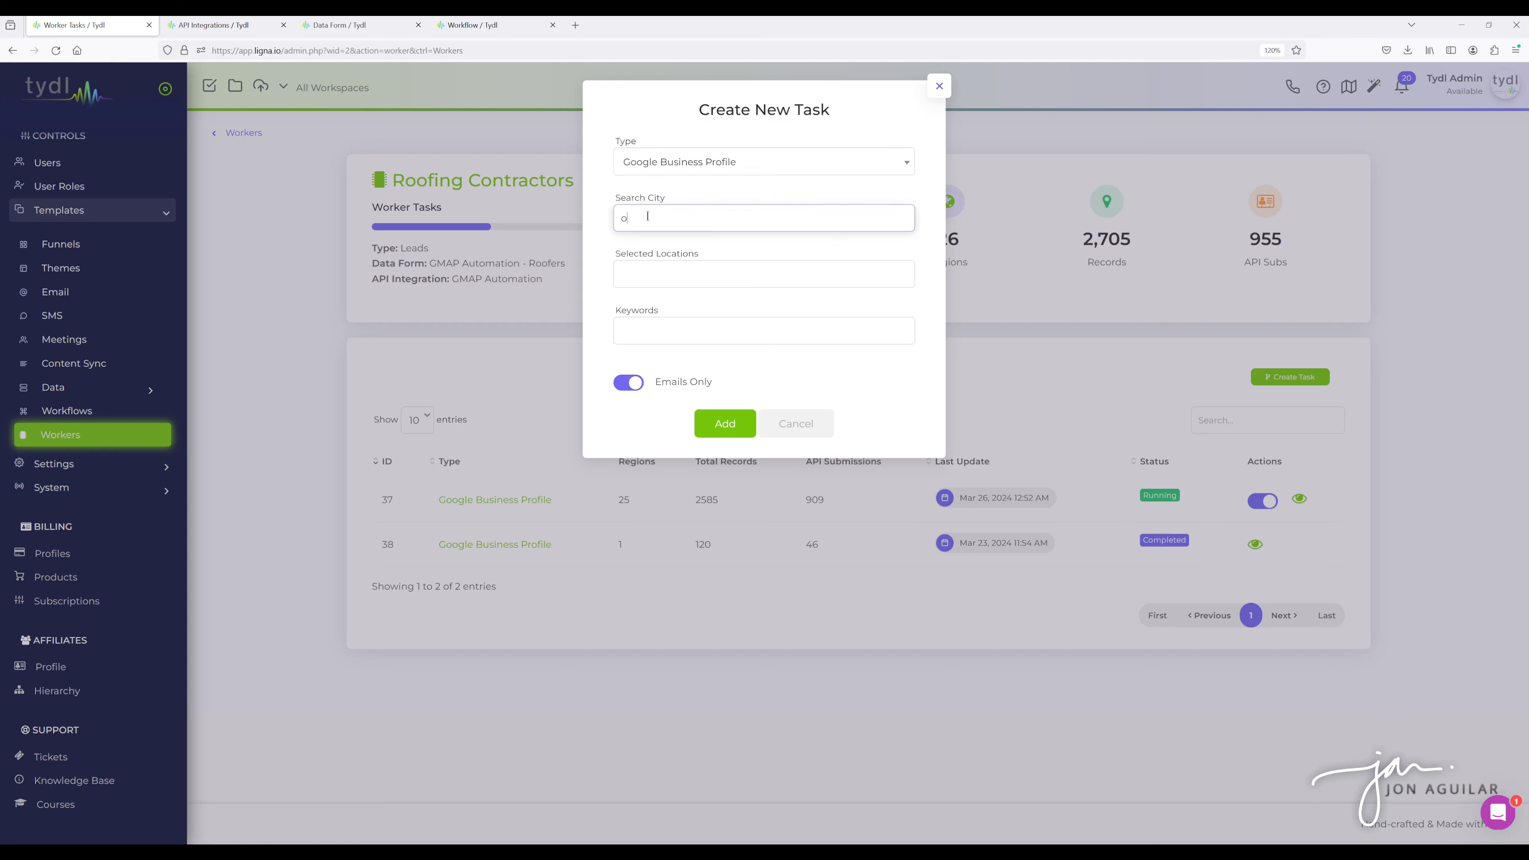
key("BackSpace")
key("BackSpace")
type("Roun")
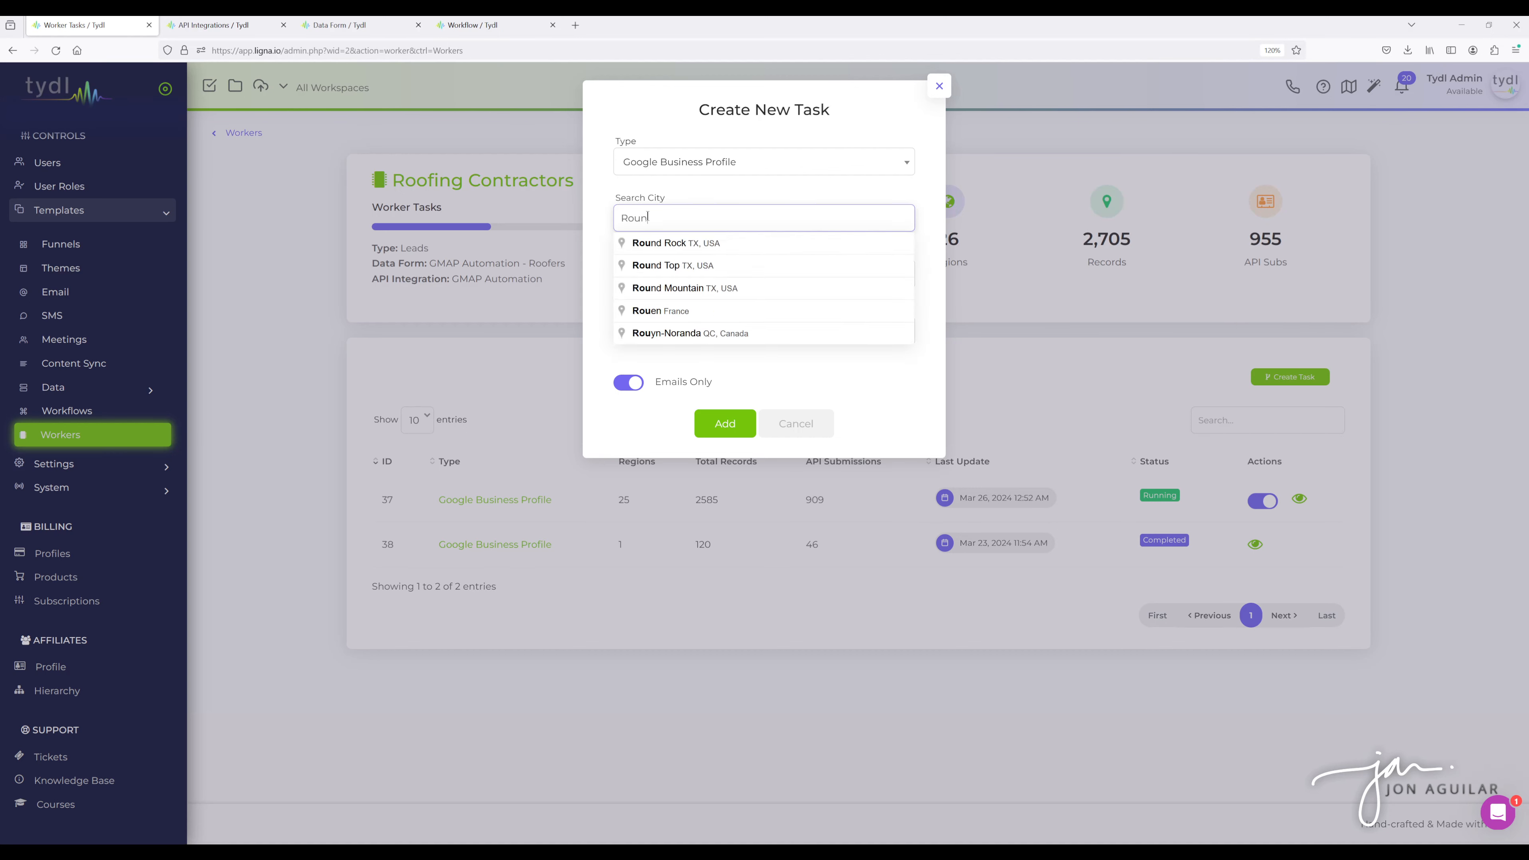
left_click(680, 244)
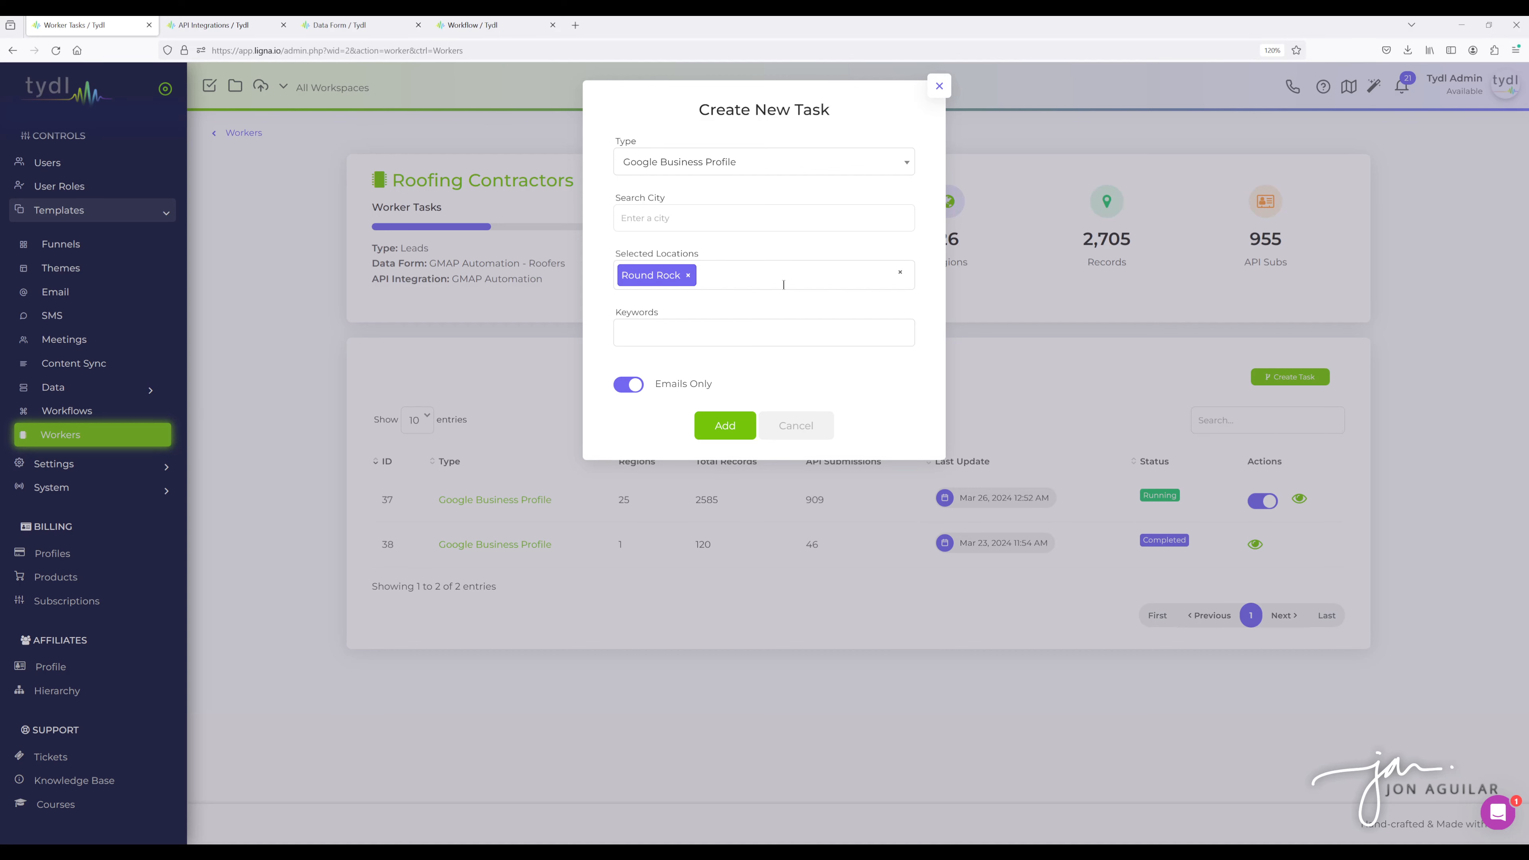
- Add the keyword Roof Repair to the task
left_click(653, 335)
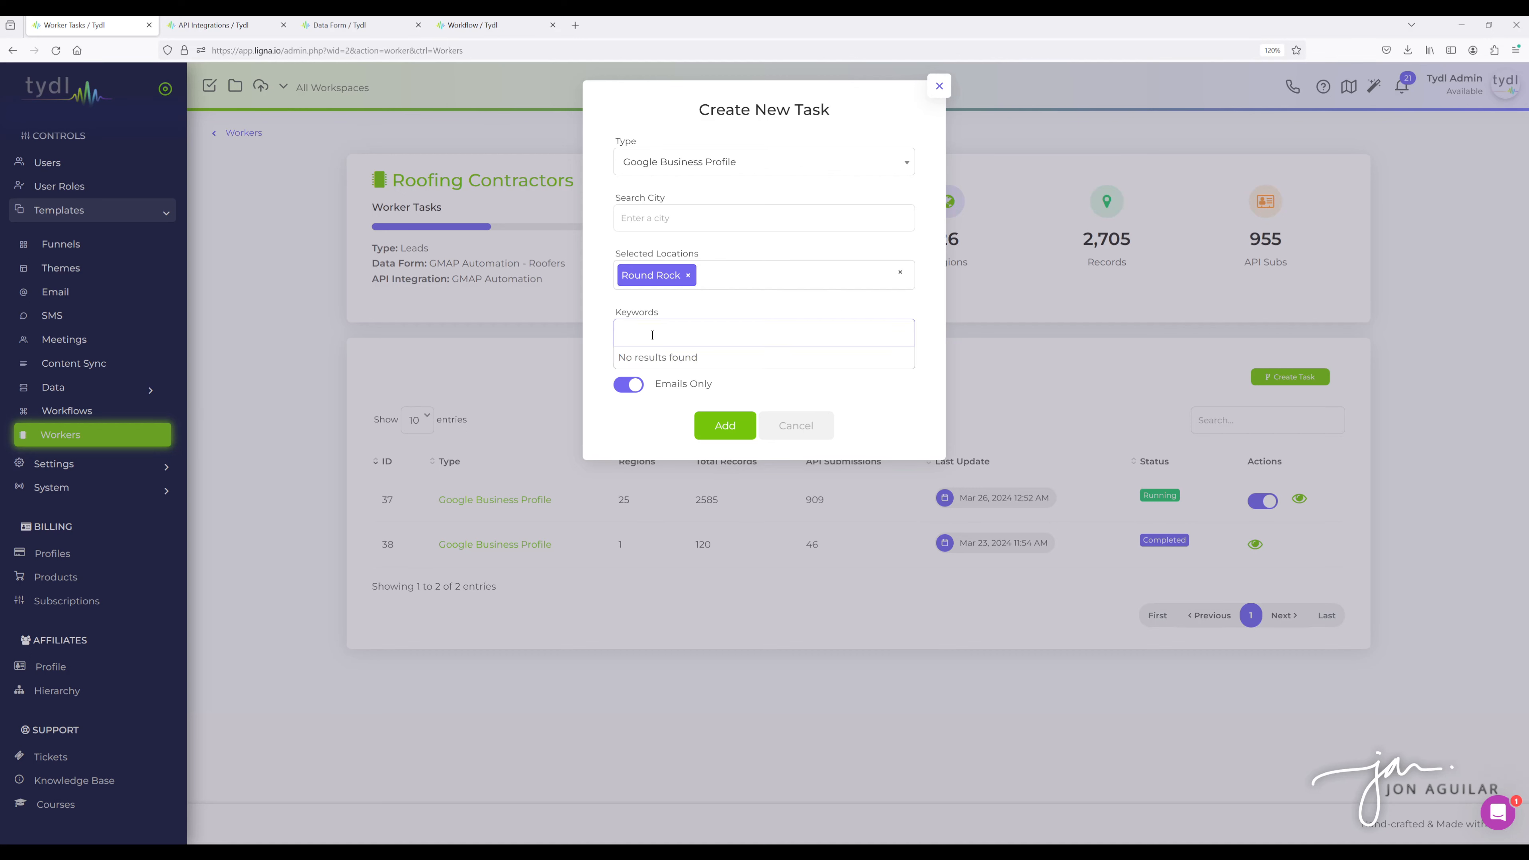
type("Roofing")
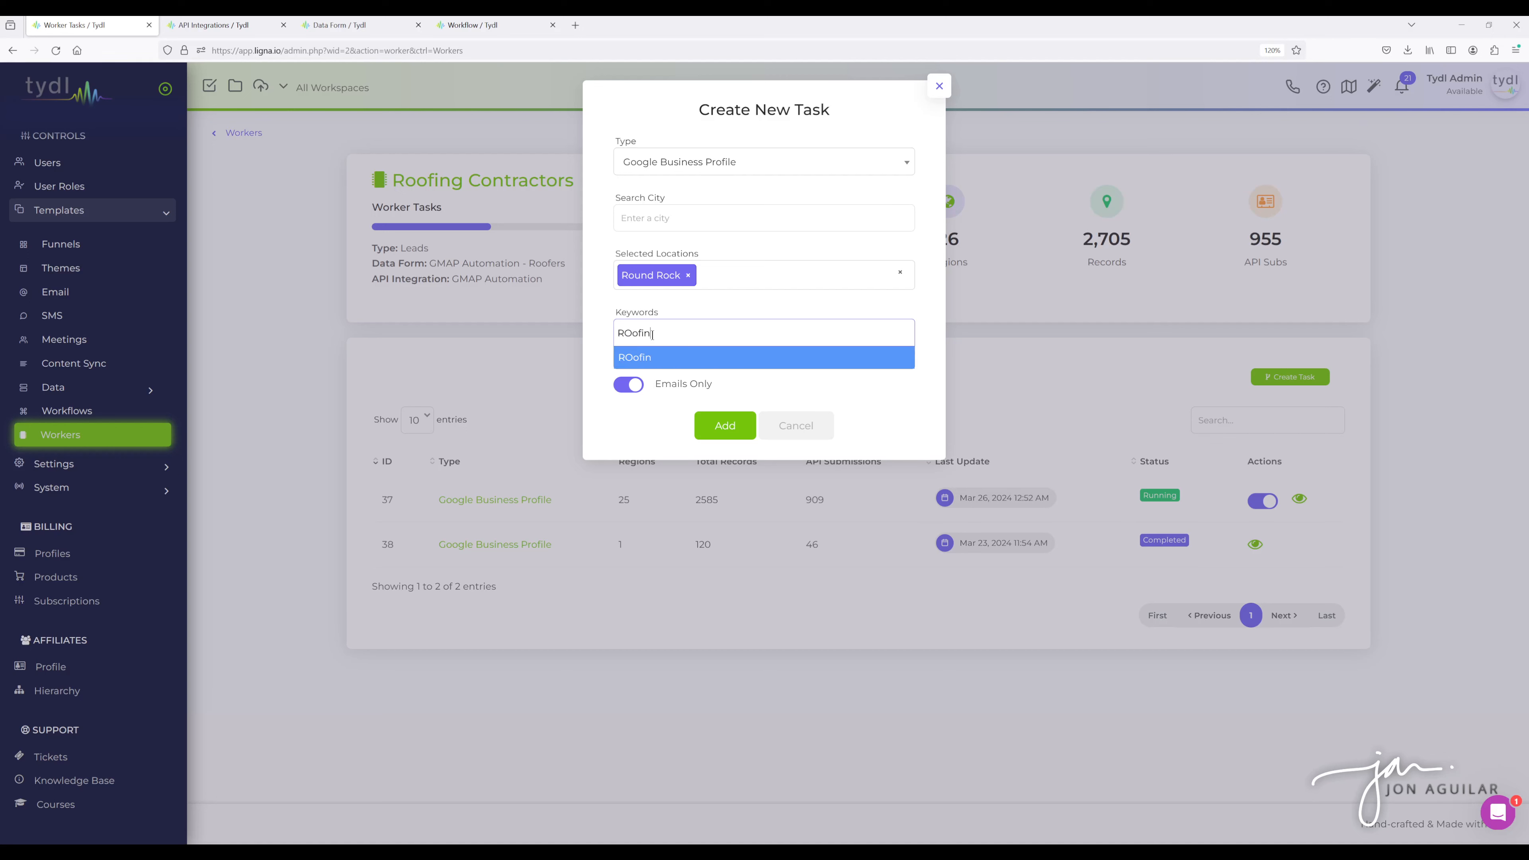
key("BackSpace")
key("BackSpace")
key("BackSpace")
key("BackSpace")
key("BackSpace")
key("BackSpace")
type("oof Repair")
left_click(676, 359)
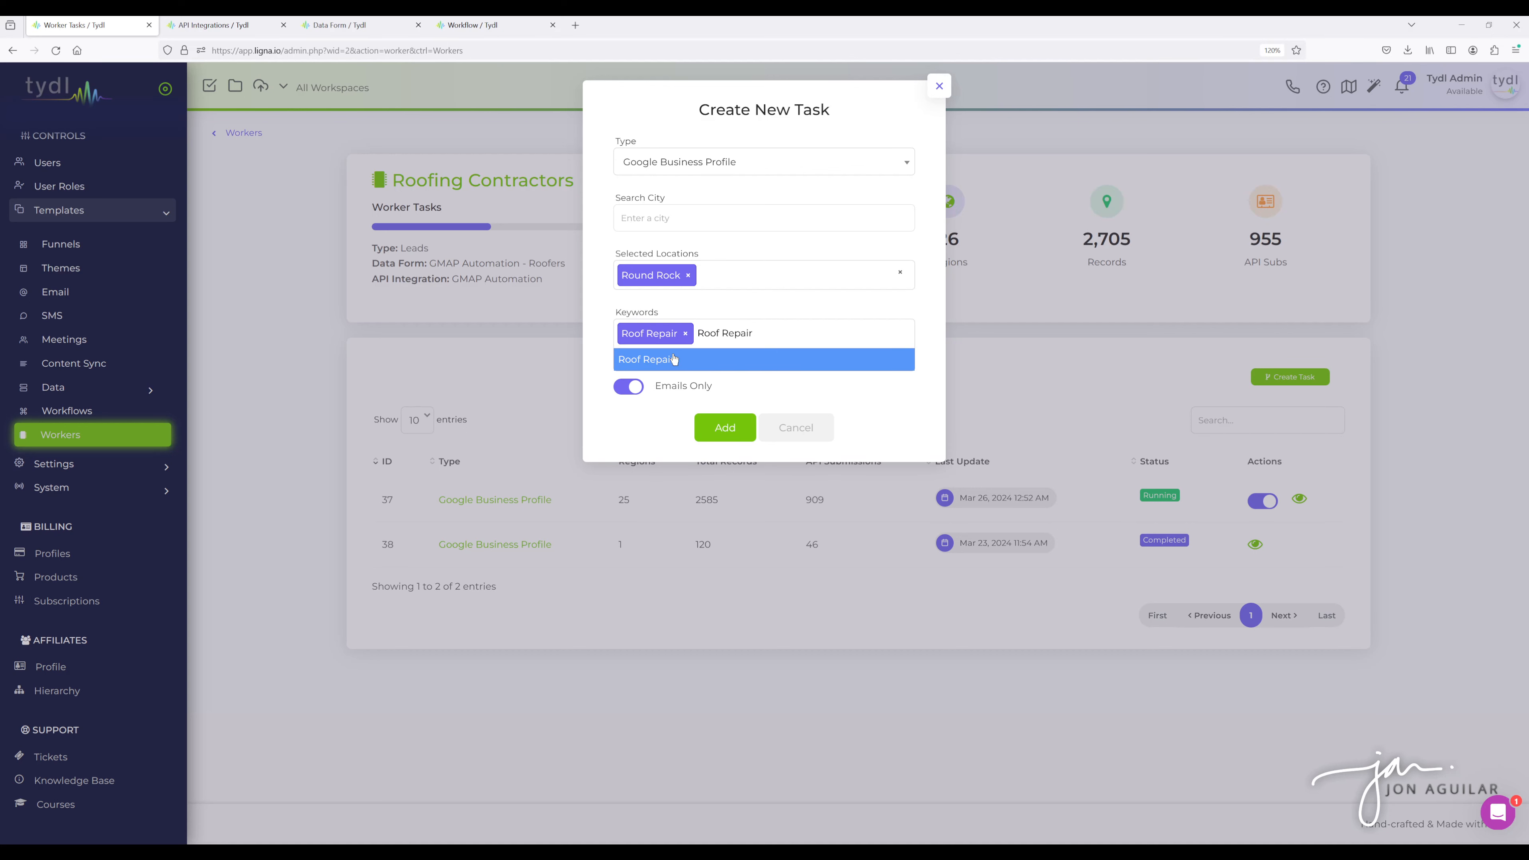
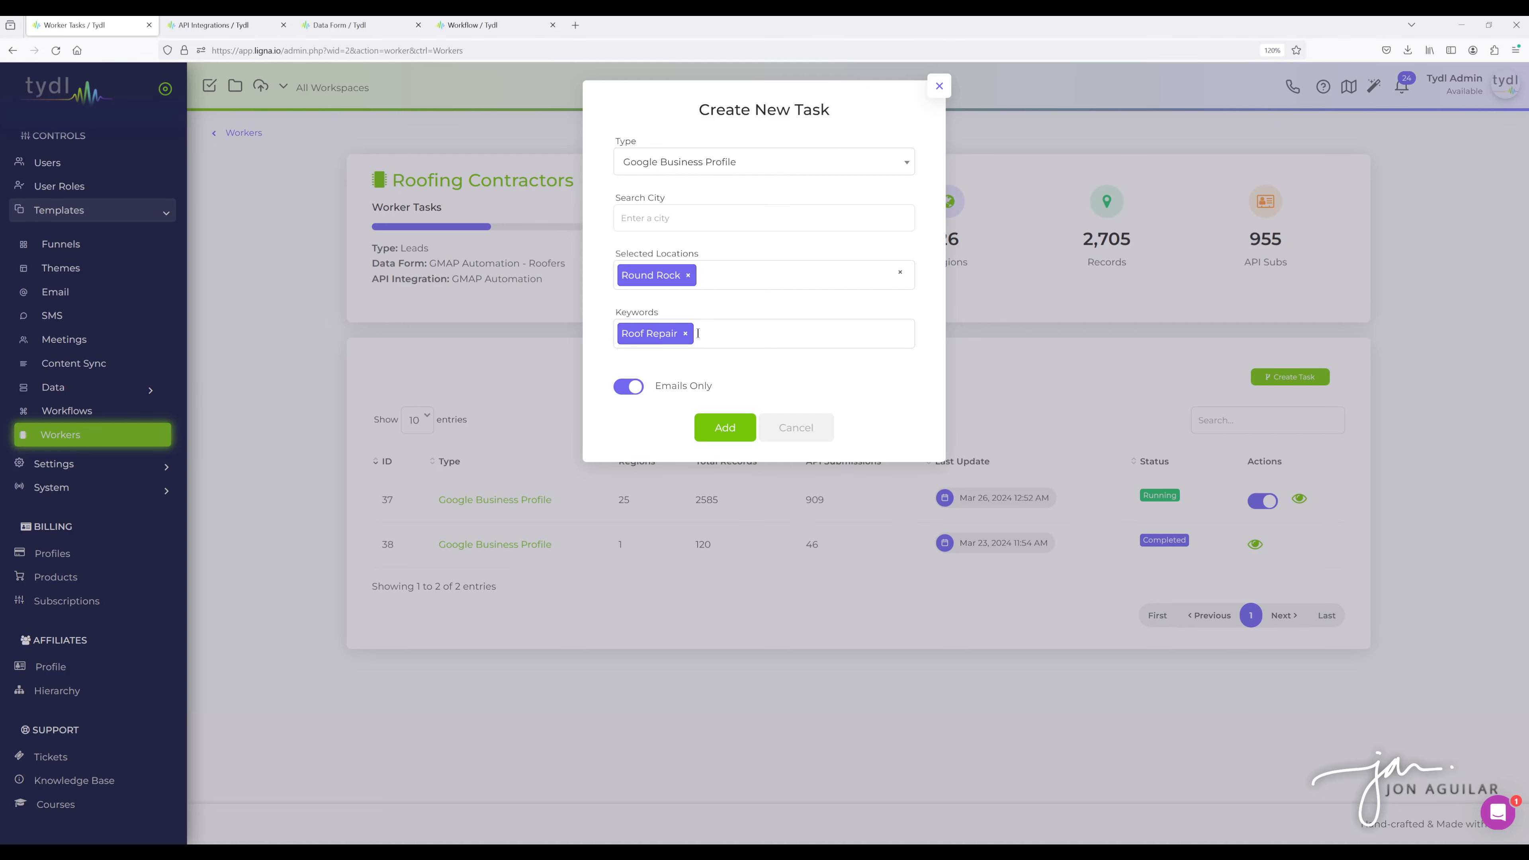
- Add the Round Rock Roof Repair task to the worker and expand the completed task's region details
left_click(725, 426)
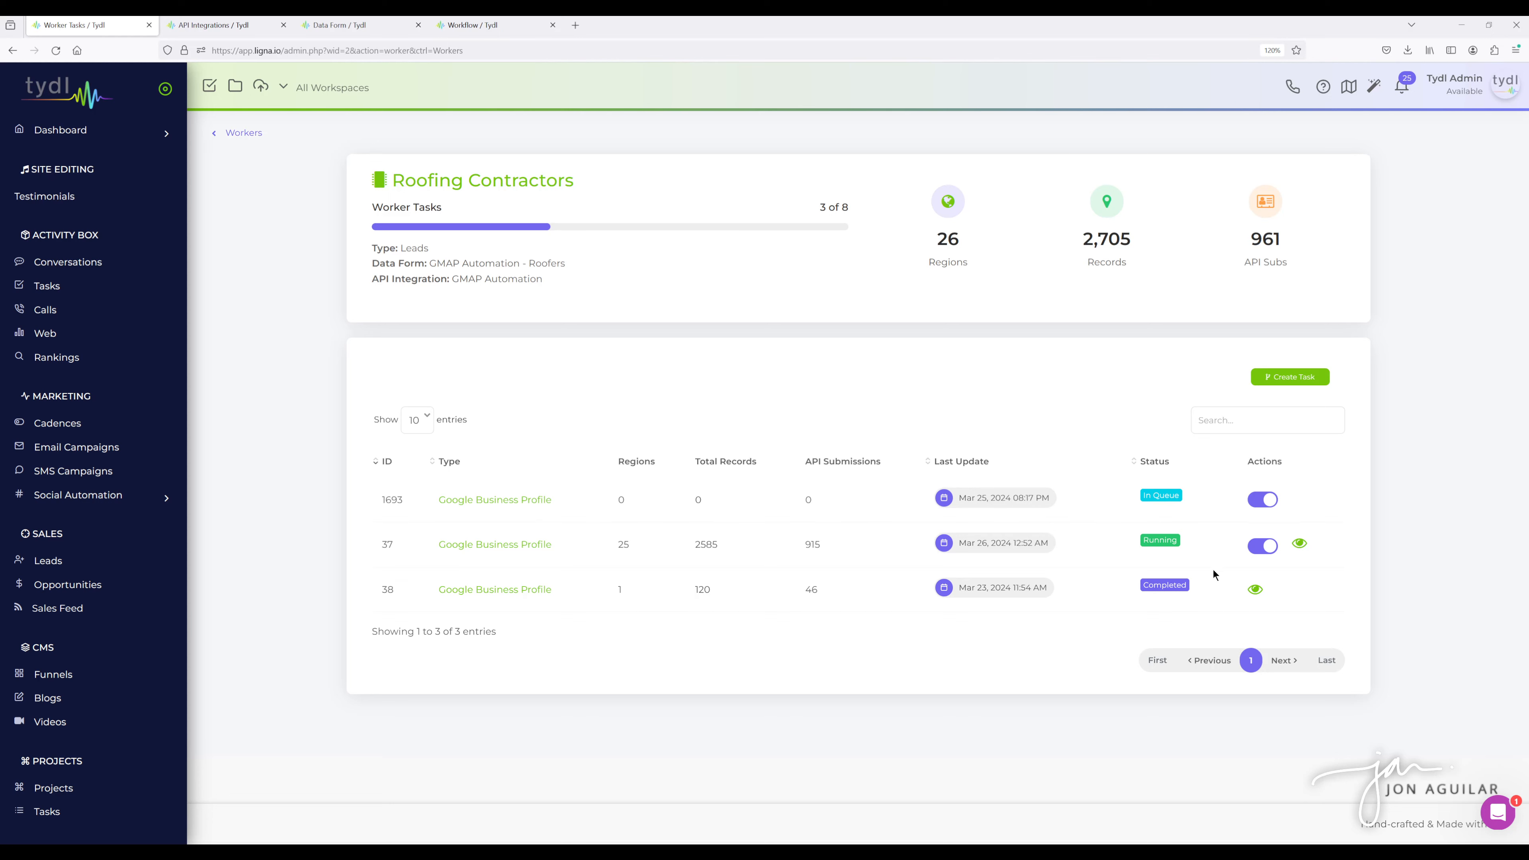
left_click(1254, 588)
scroll(1342, 467, "down", 2)
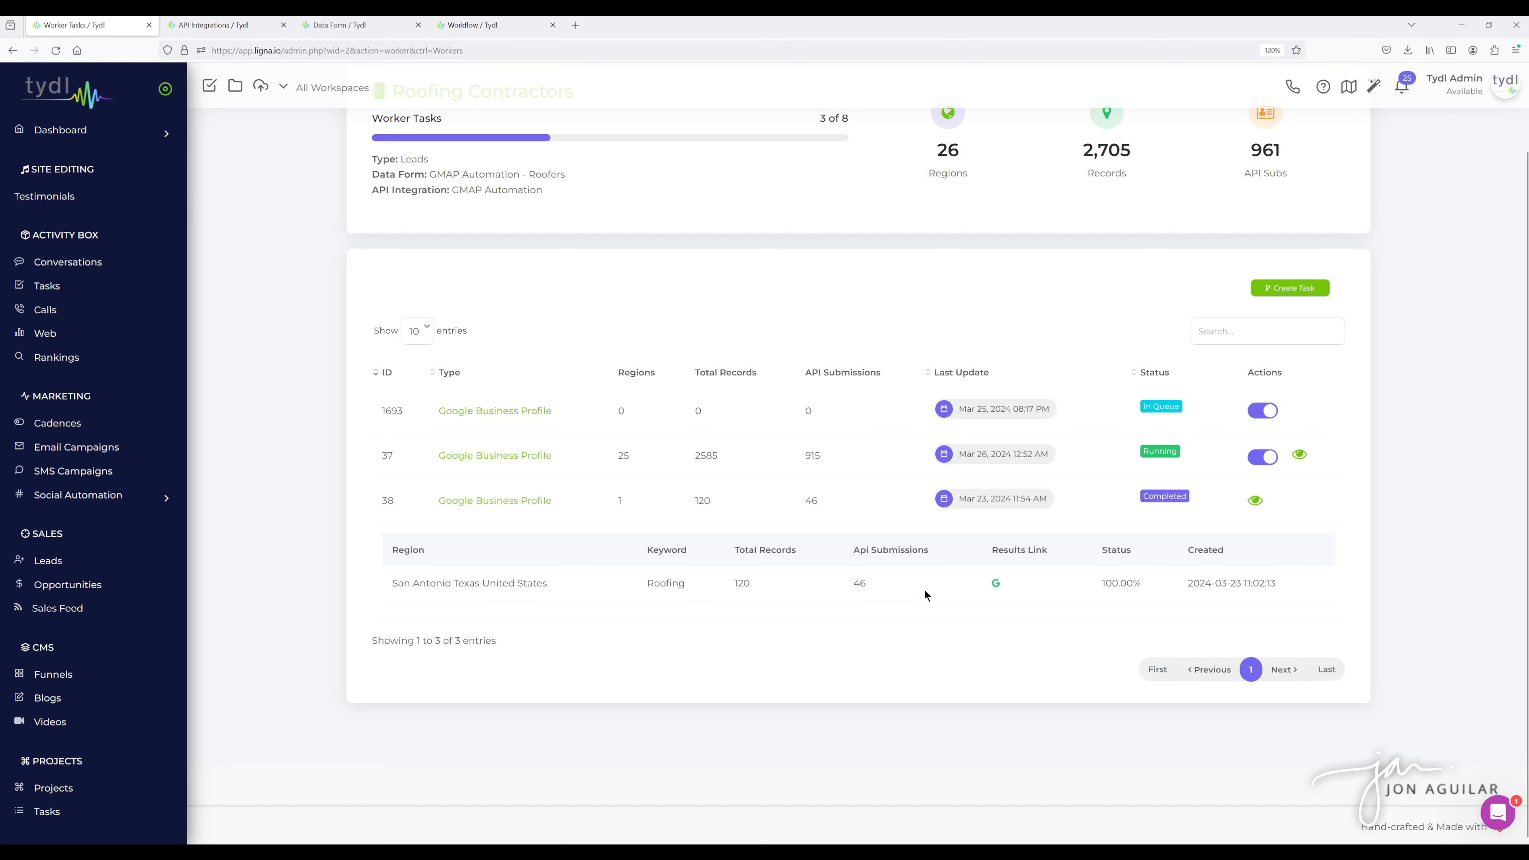
- Expand the running task 37's region breakdown and scroll through its listed regions
left_click(1299, 456)
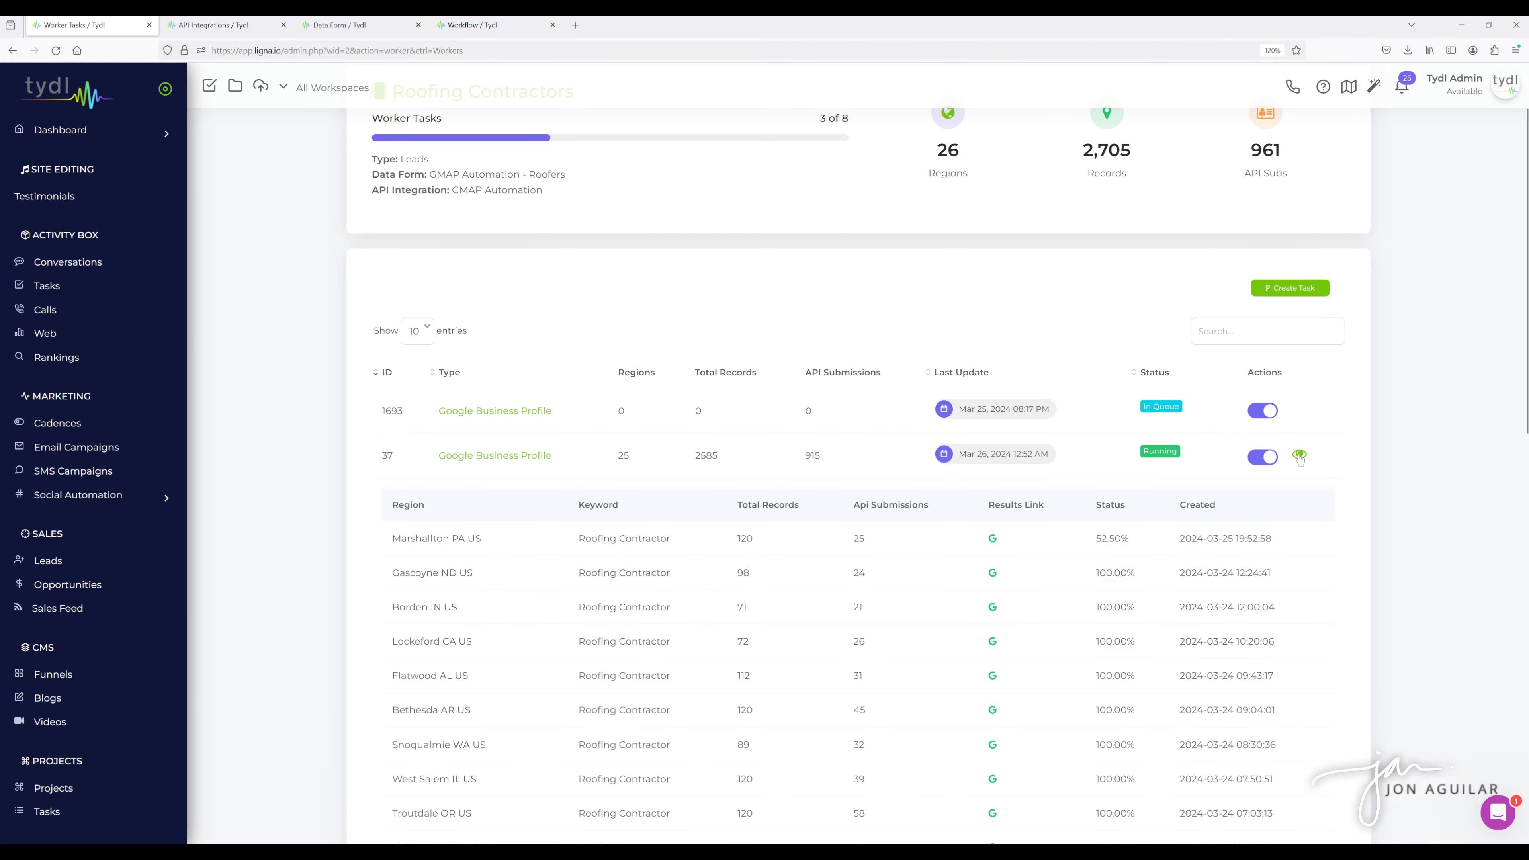
scroll(1320, 479, "down", 5)
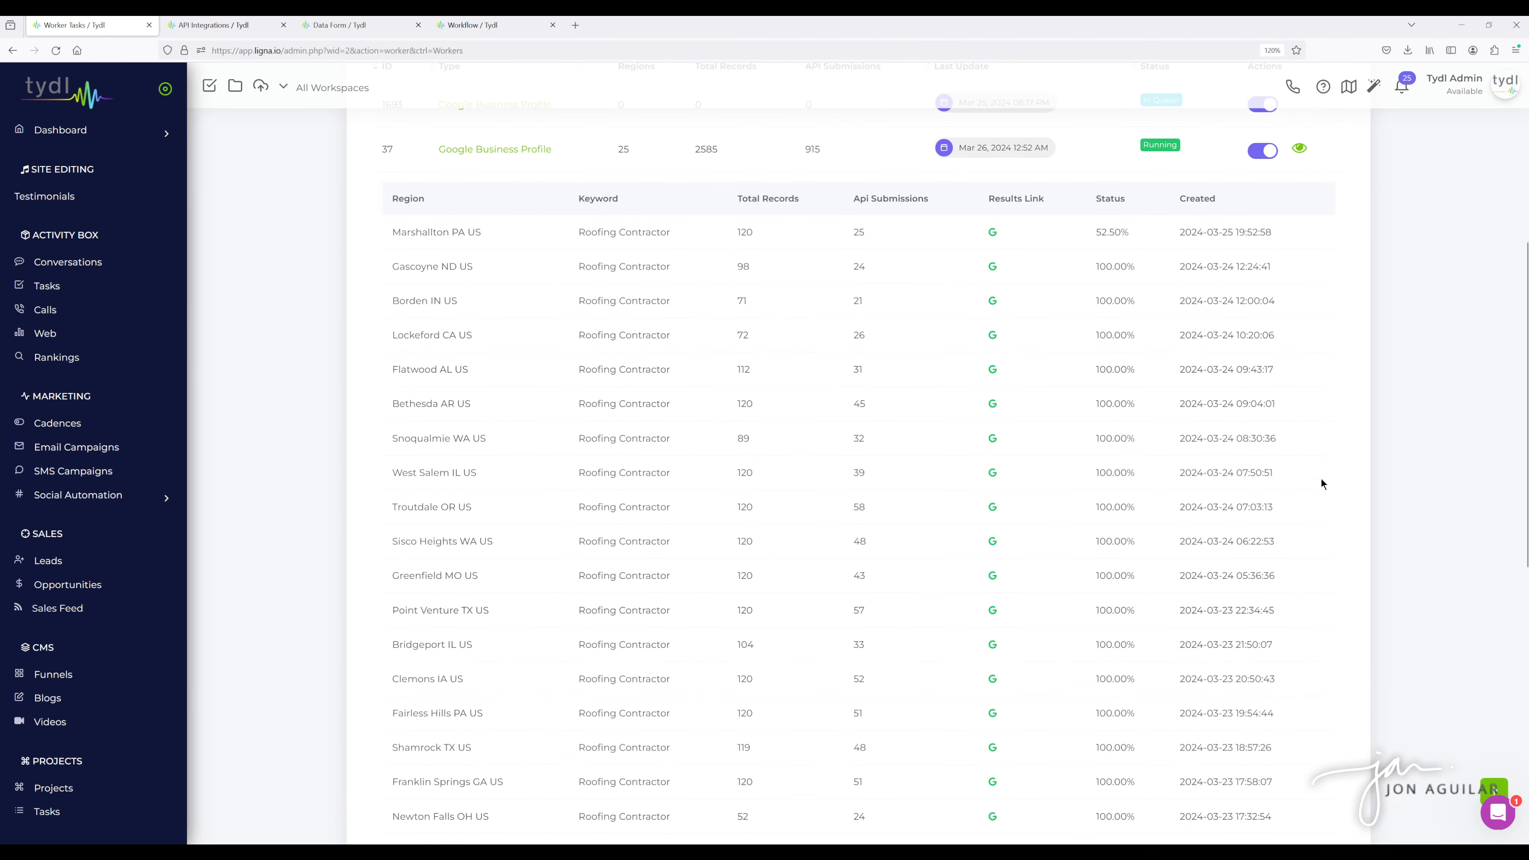
scroll(1320, 479, "up", 5)
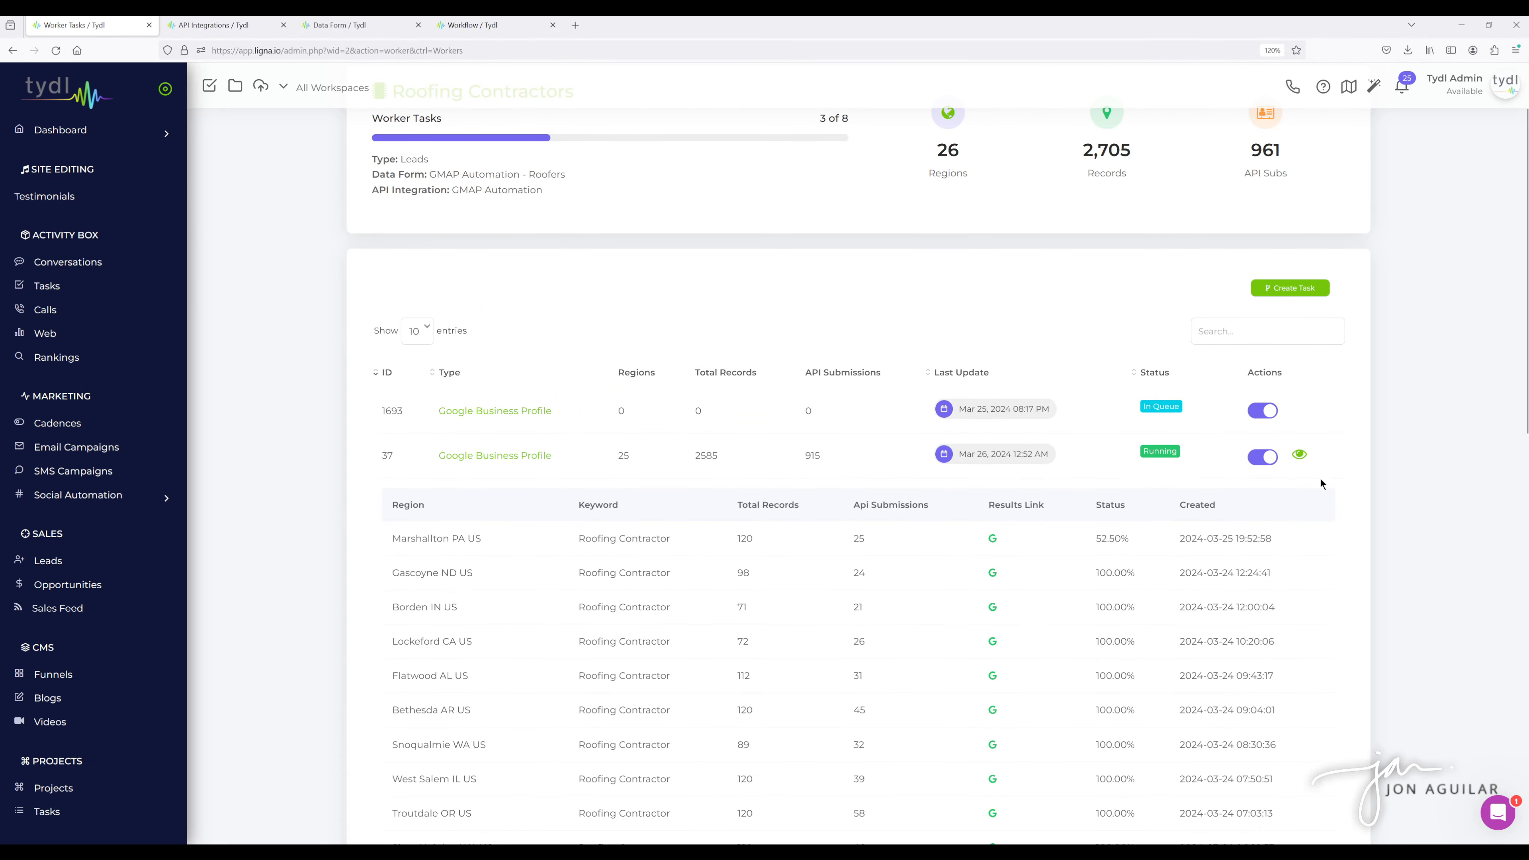
scroll(1319, 481, "up", 2)
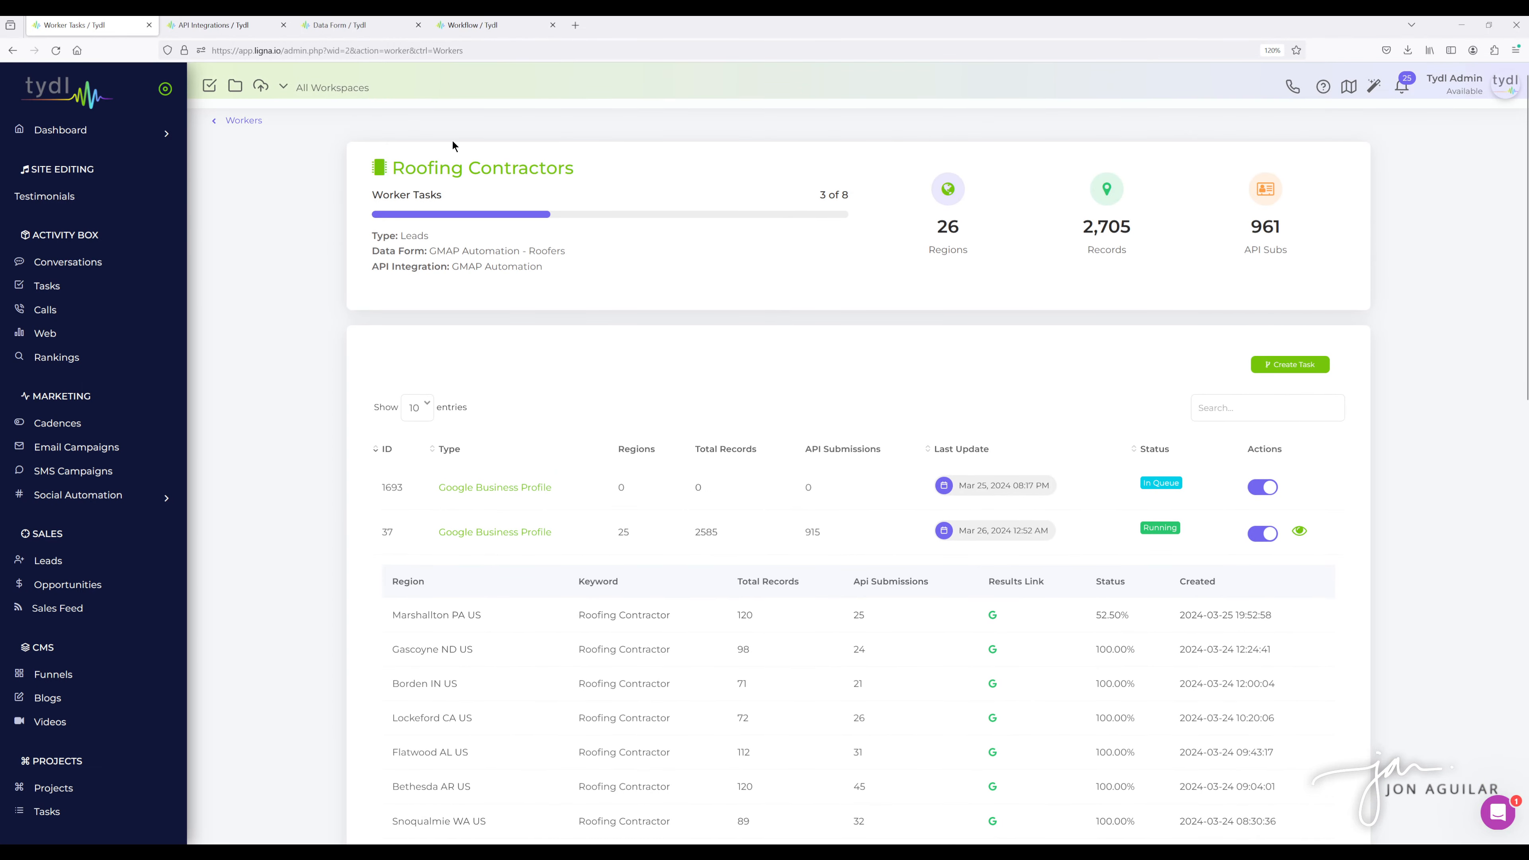
- Reload the worker page and expand the new Round Rock task's region details
left_click(56, 51)
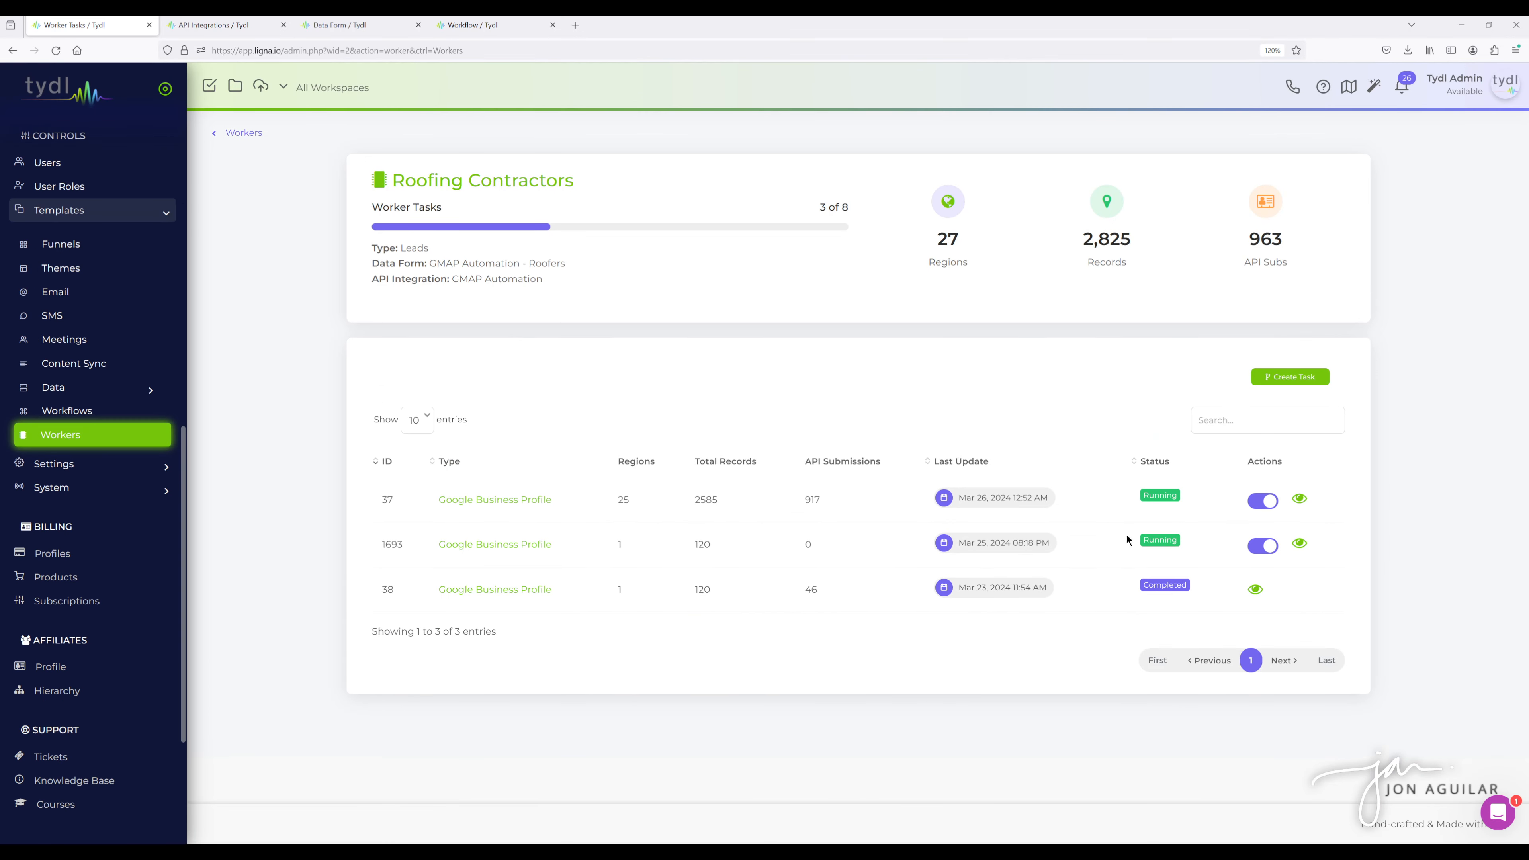
left_click(1299, 543)
scroll(1245, 511, "down", 1)
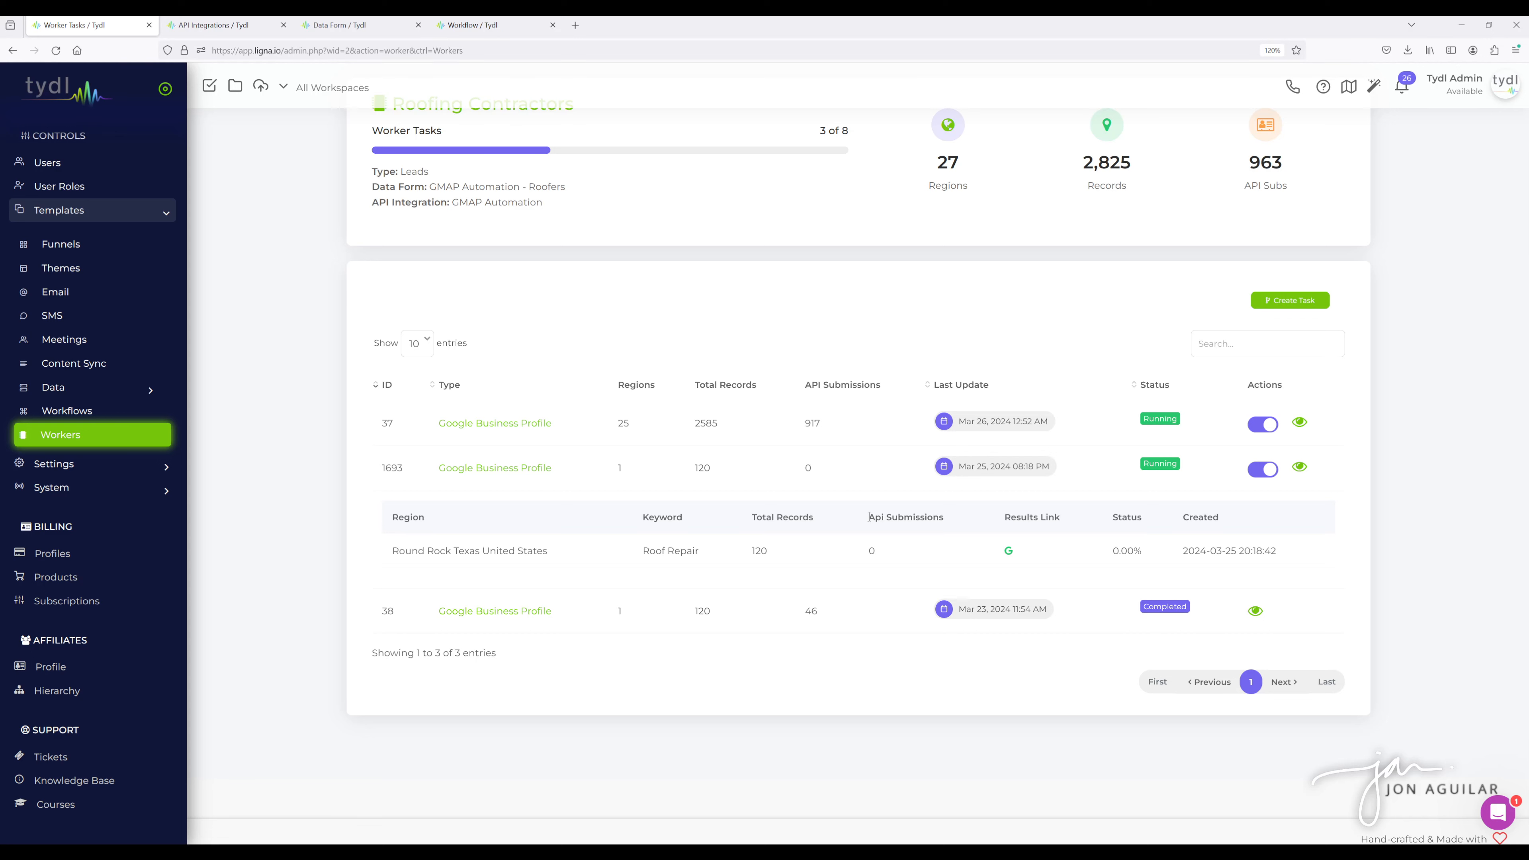
- Open the most recent new-lead notification from the notifications list
left_click(1402, 88)
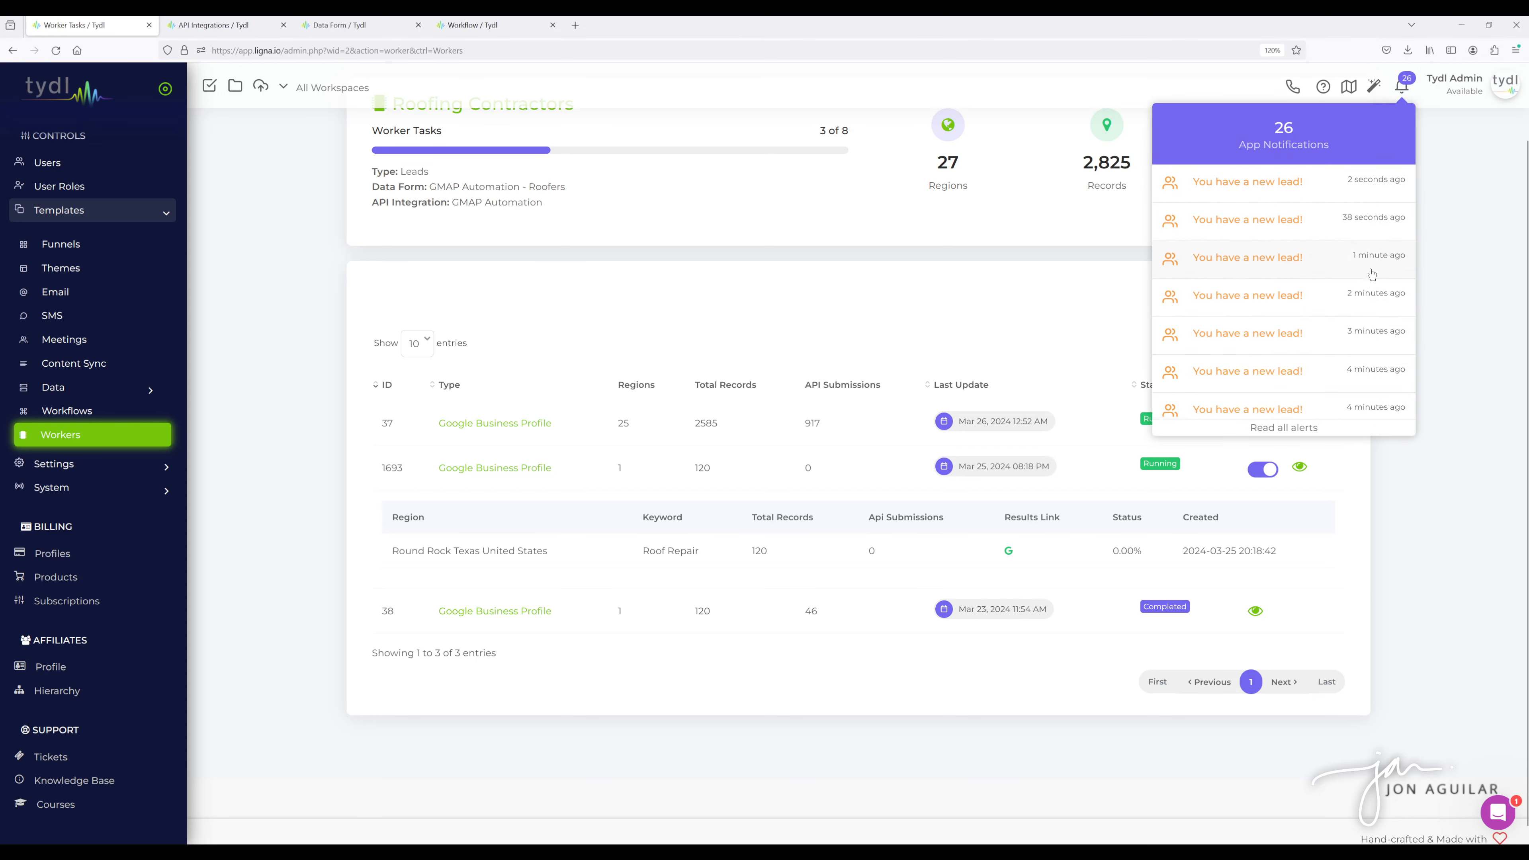
left_click(1432, 225)
left_click(1403, 89)
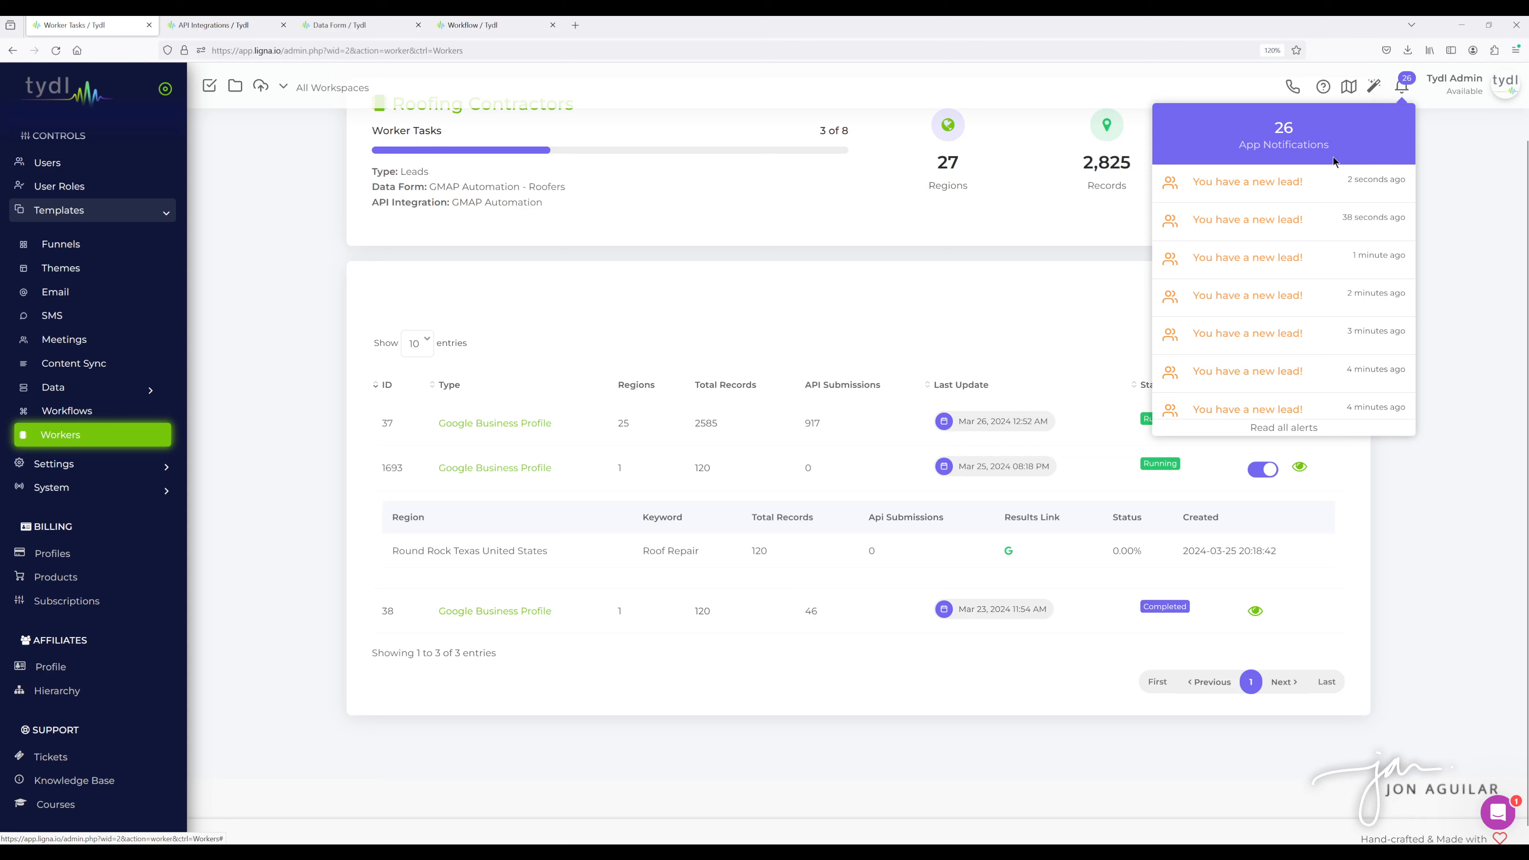
left_click(1255, 189)
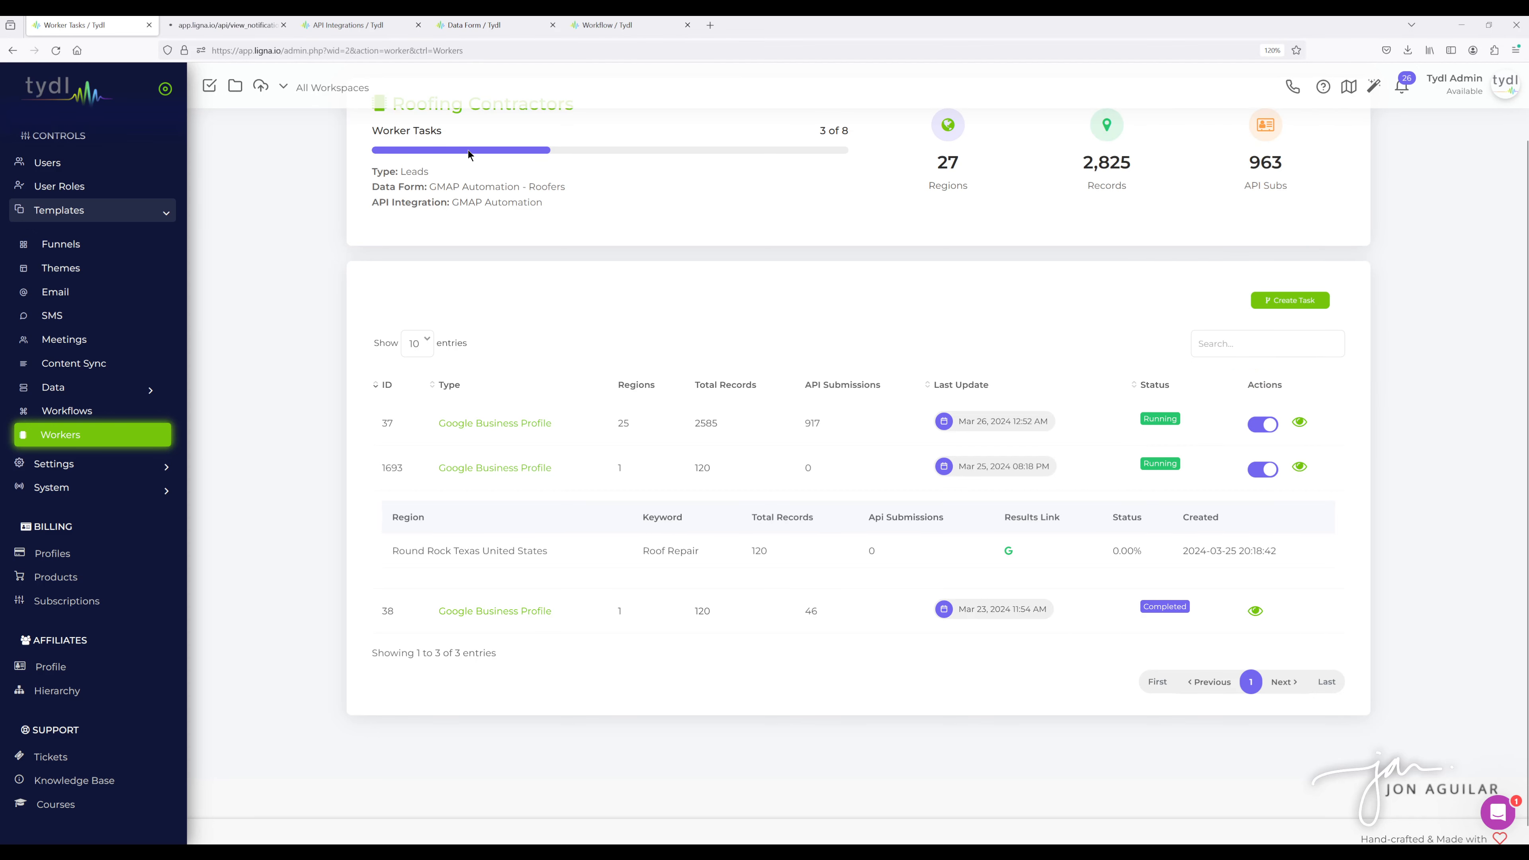
- Review the new lead's details and data form fields, then reload the lead page
left_click(217, 26)
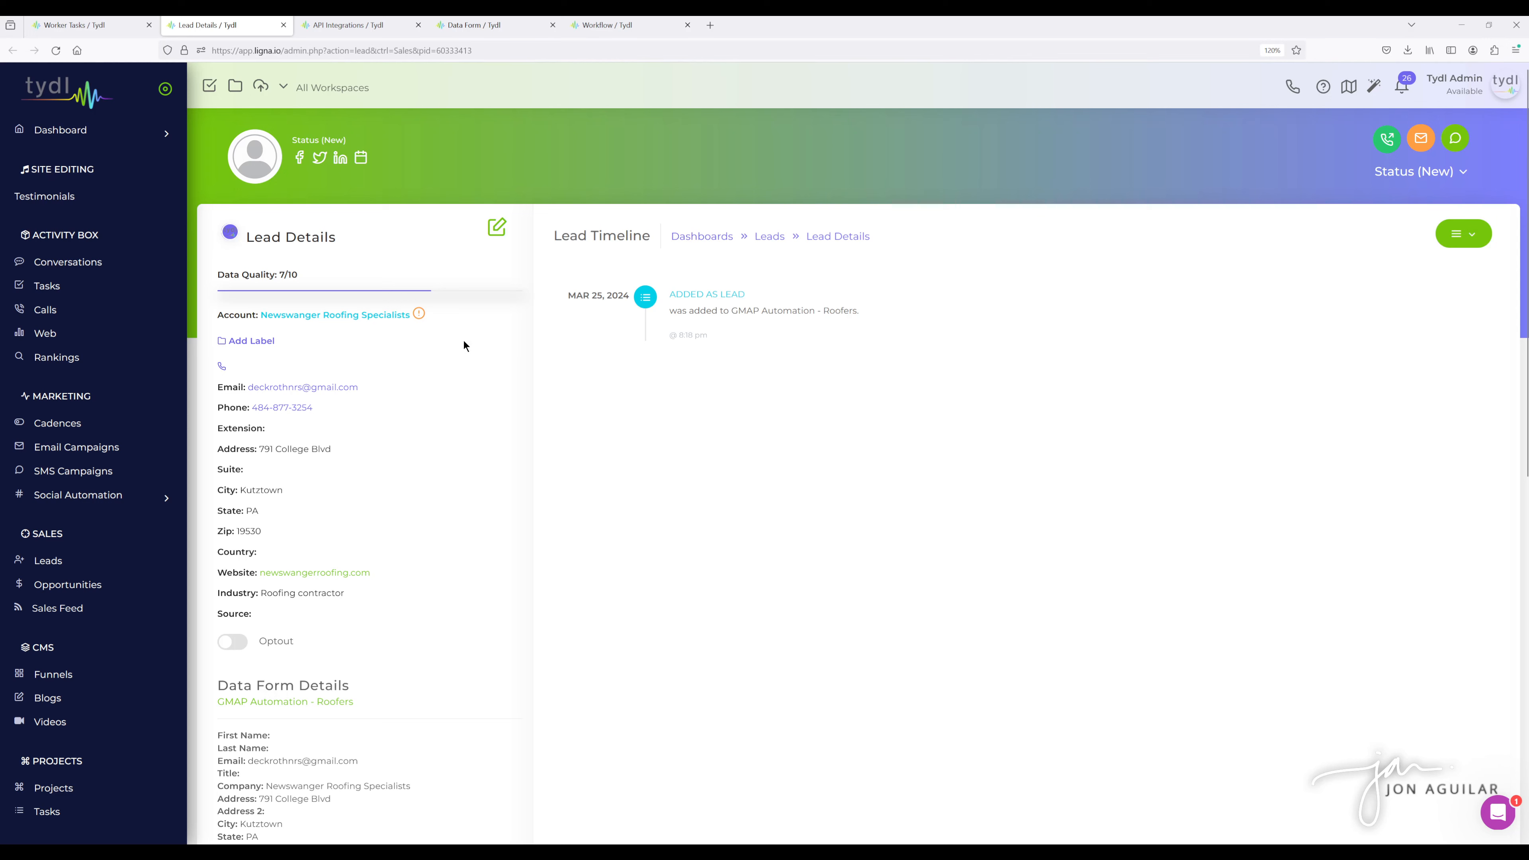
scroll(420, 513, "down", 5)
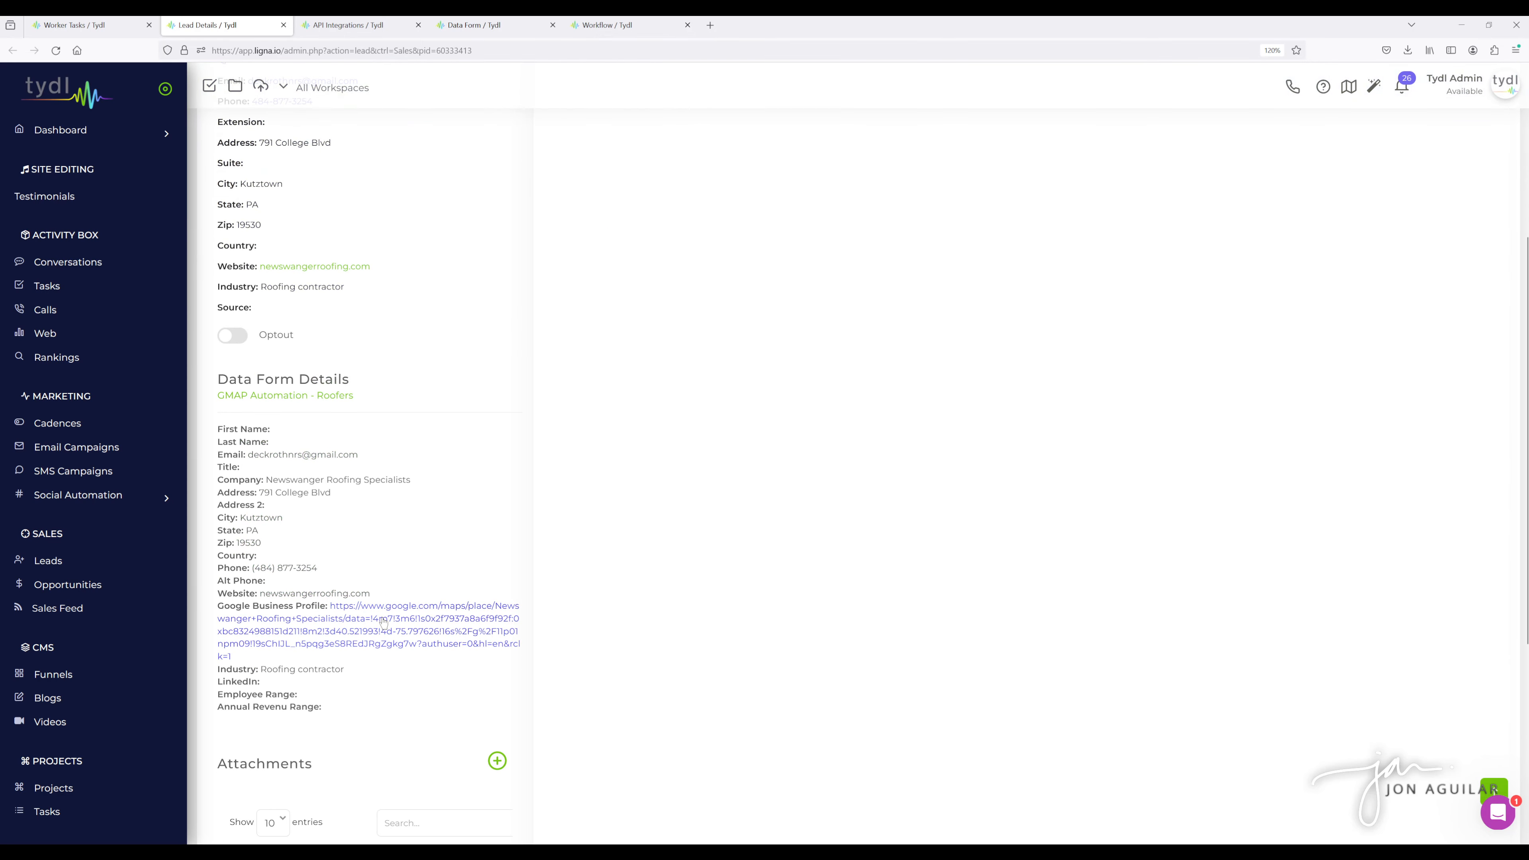
scroll(501, 496, "up", 3)
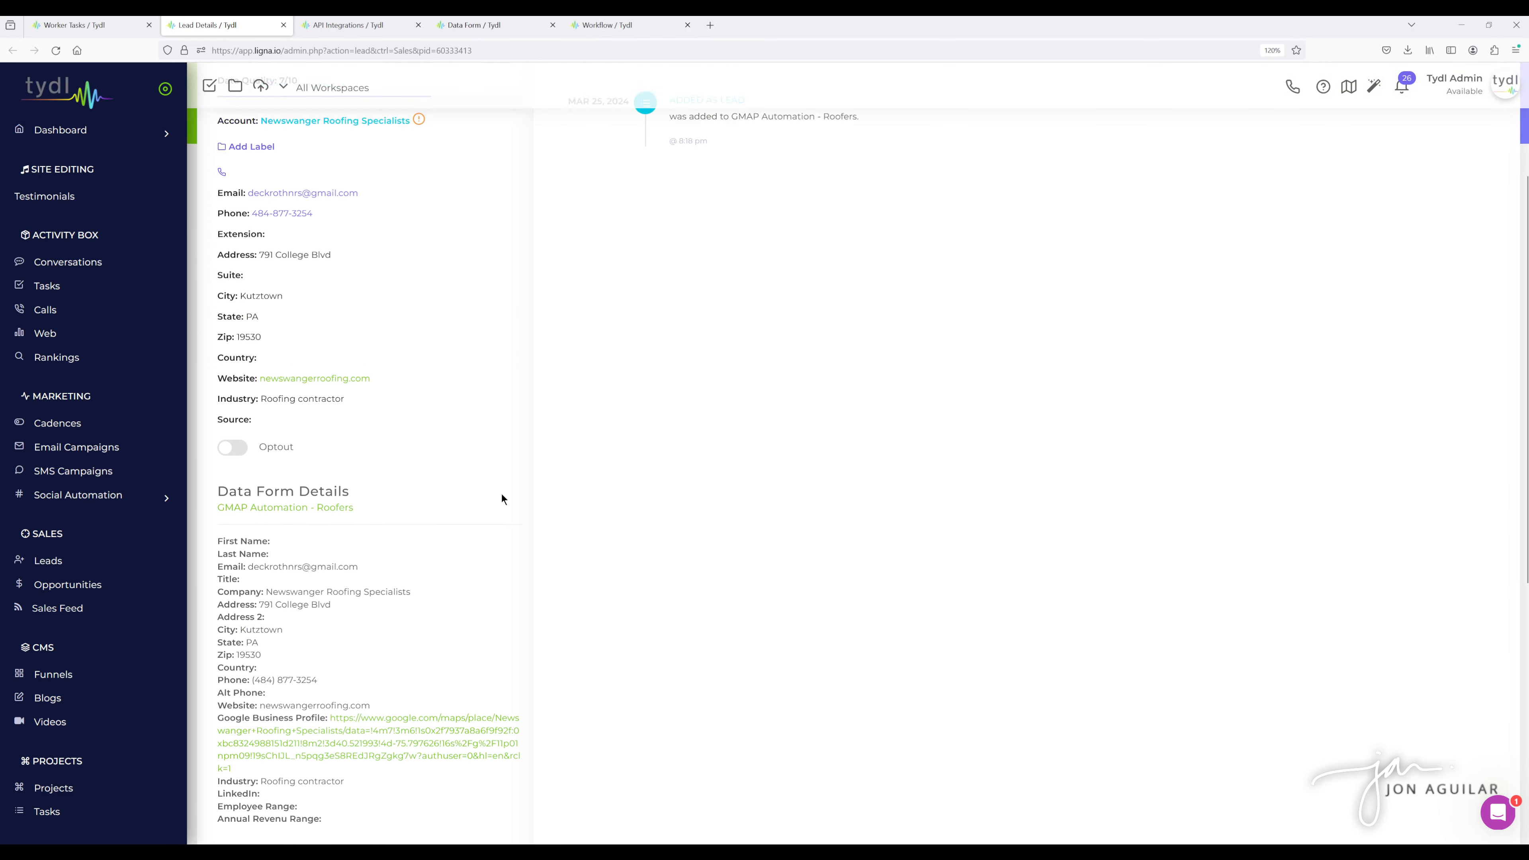
scroll(501, 498, "up", 3)
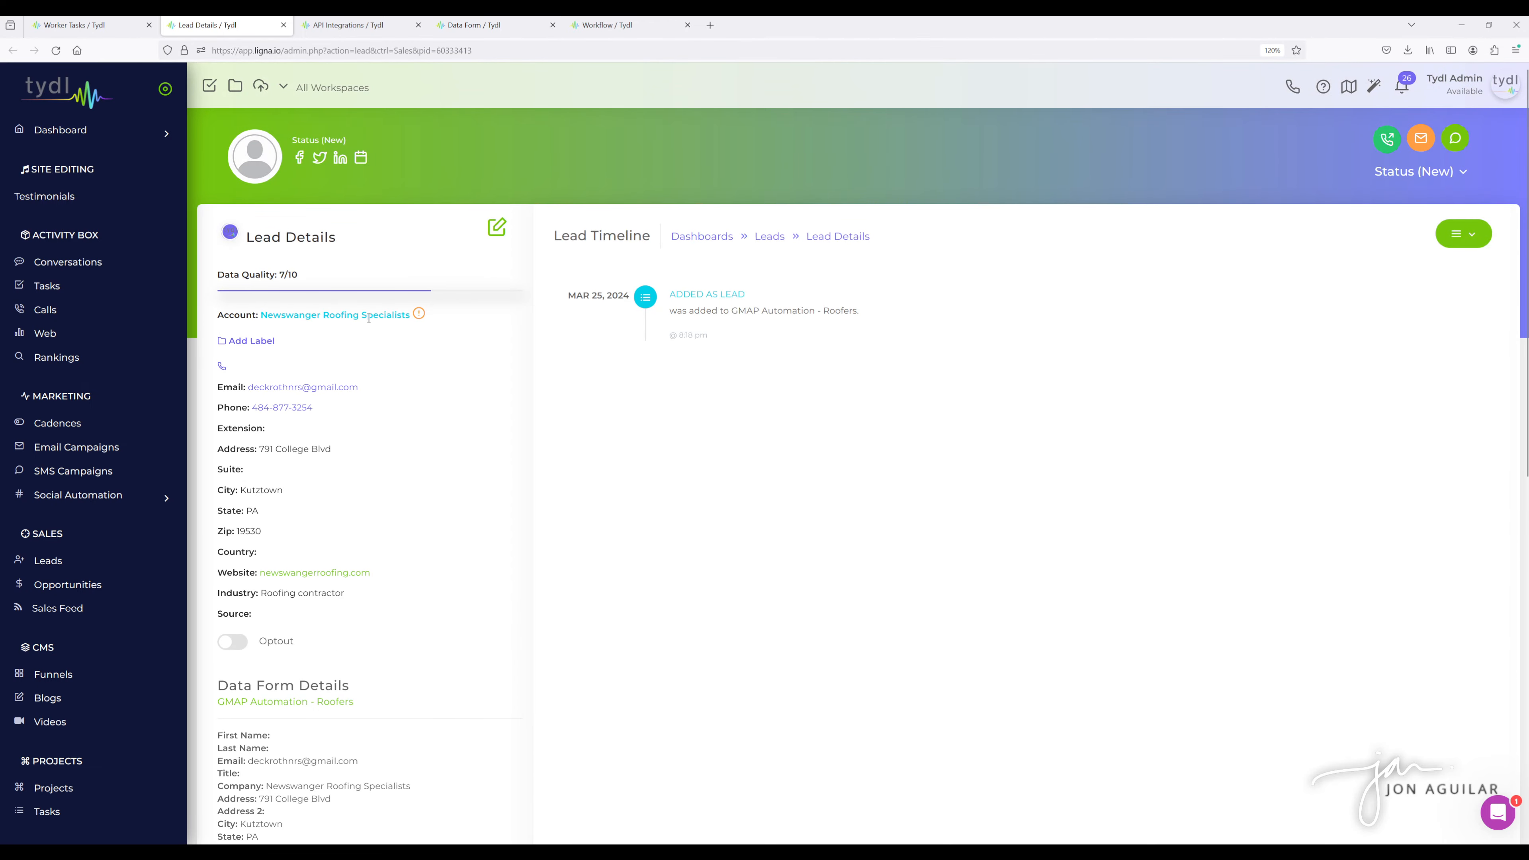
left_click(55, 50)
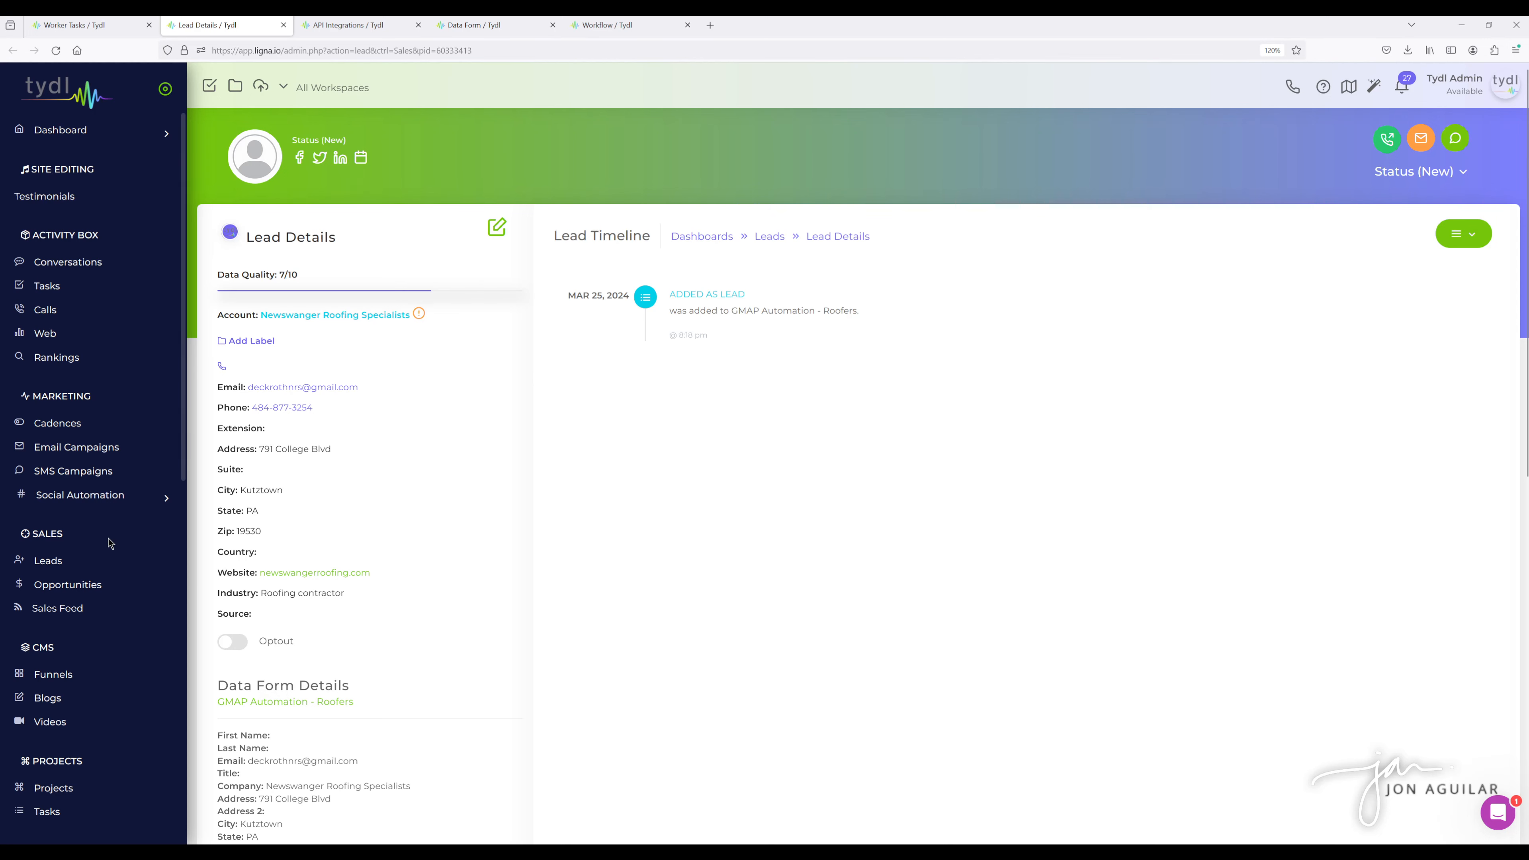
- Open the Leads list in a new tab and select all leads
middle_click(93, 565)
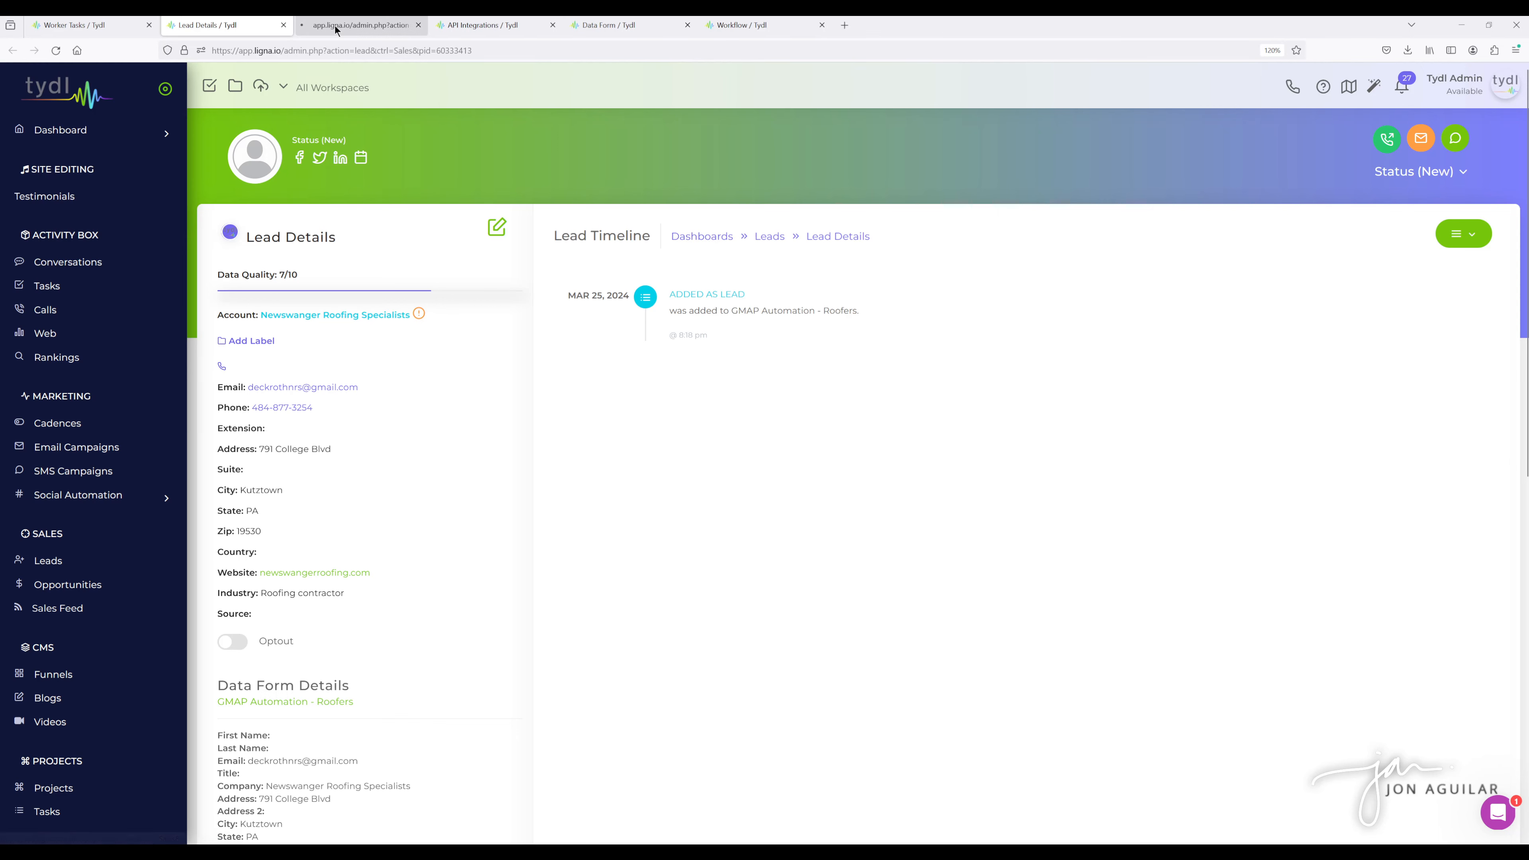
left_click(350, 27)
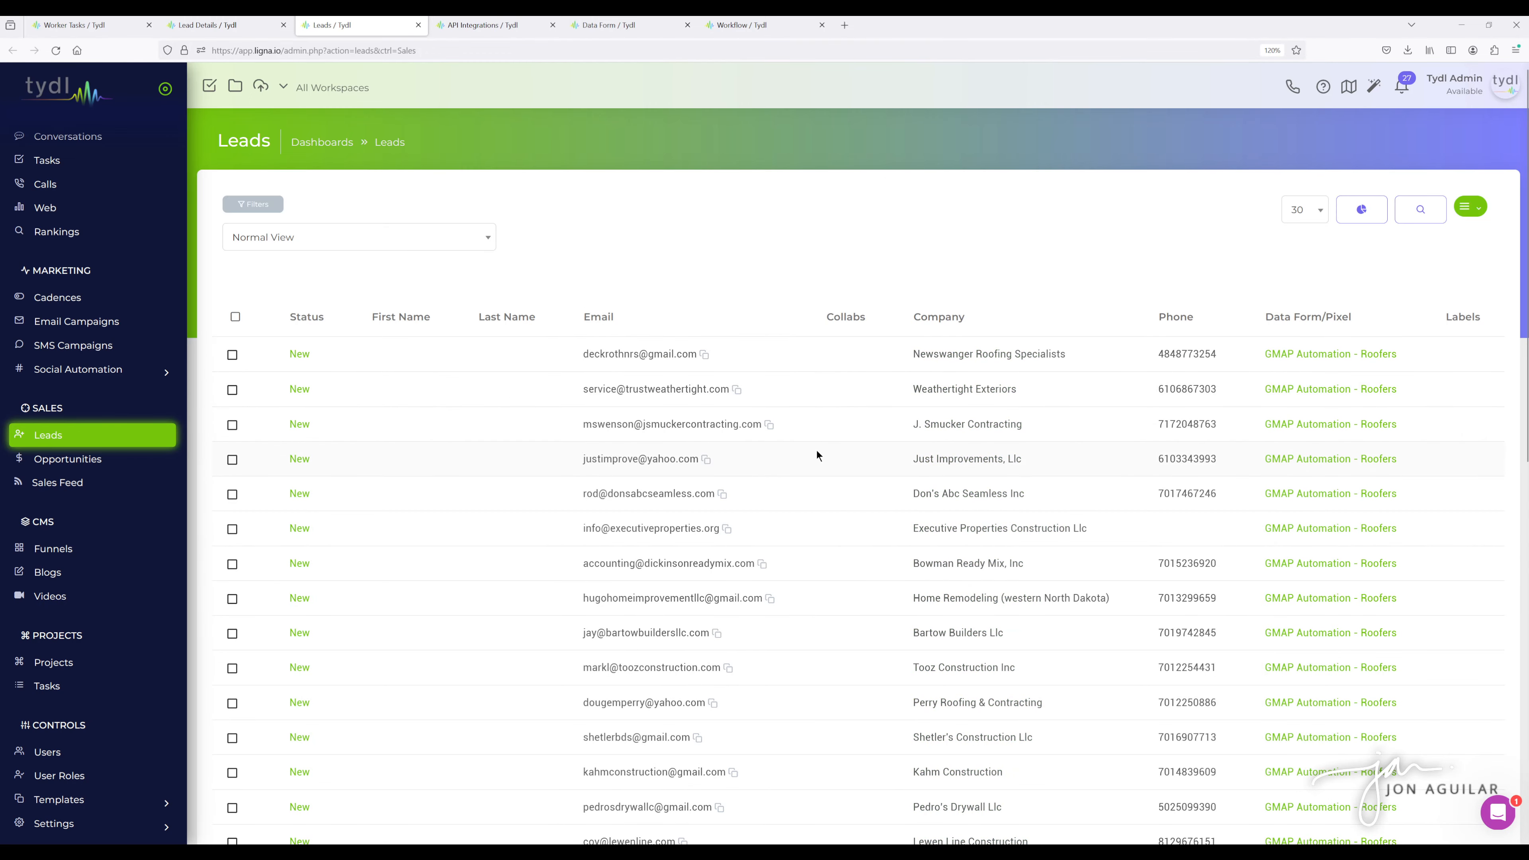
left_click(235, 319)
left_click(256, 340)
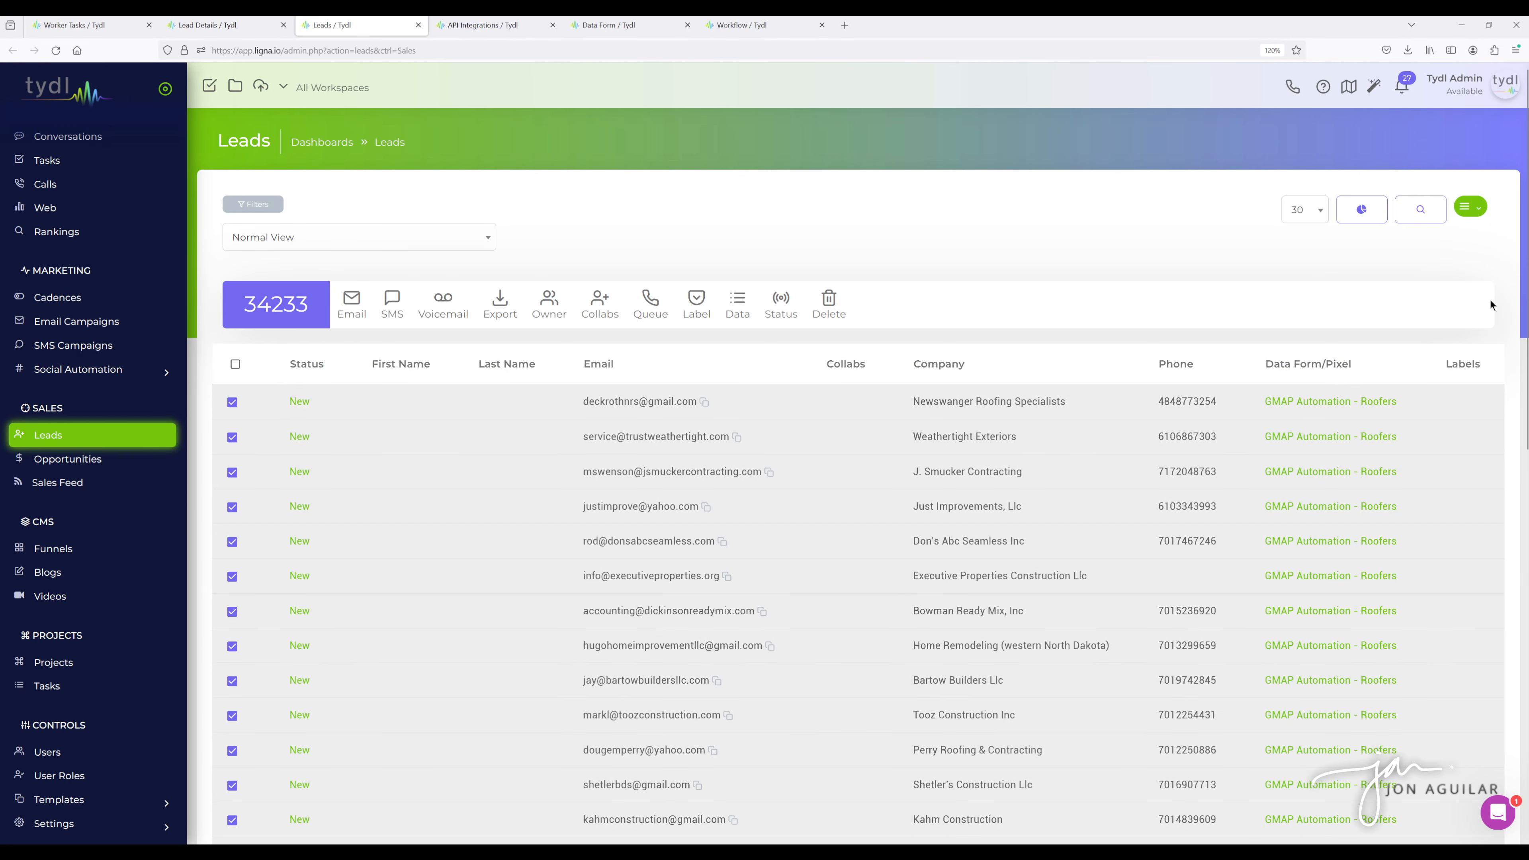
- Open the email stats and list the leads counted under Total Opens
left_click(1361, 211)
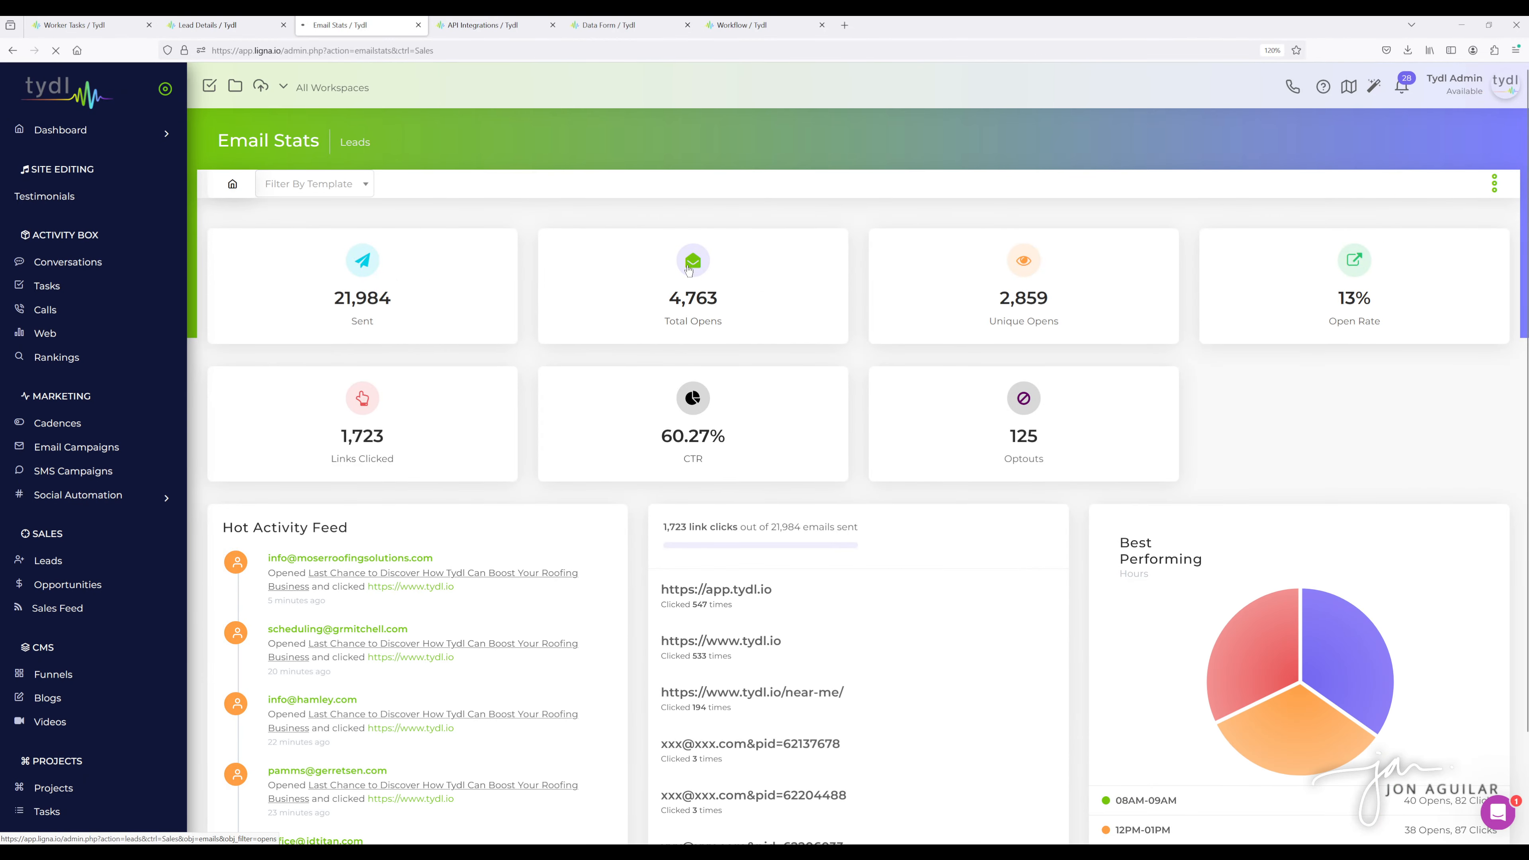
left_click(689, 269)
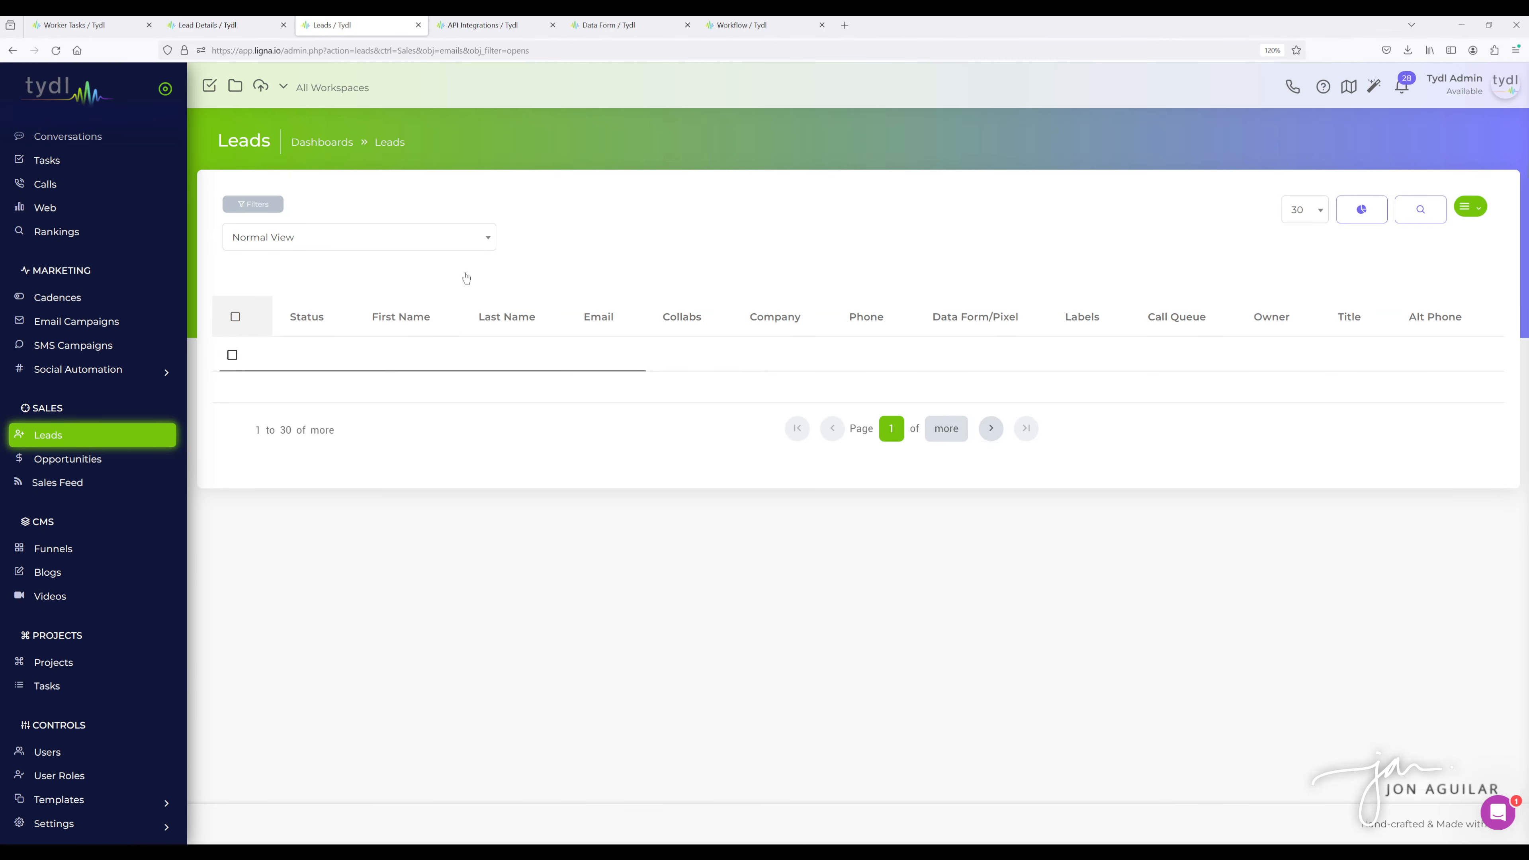
scroll(482, 407, "down", 5)
scroll(481, 407, "up", 5)
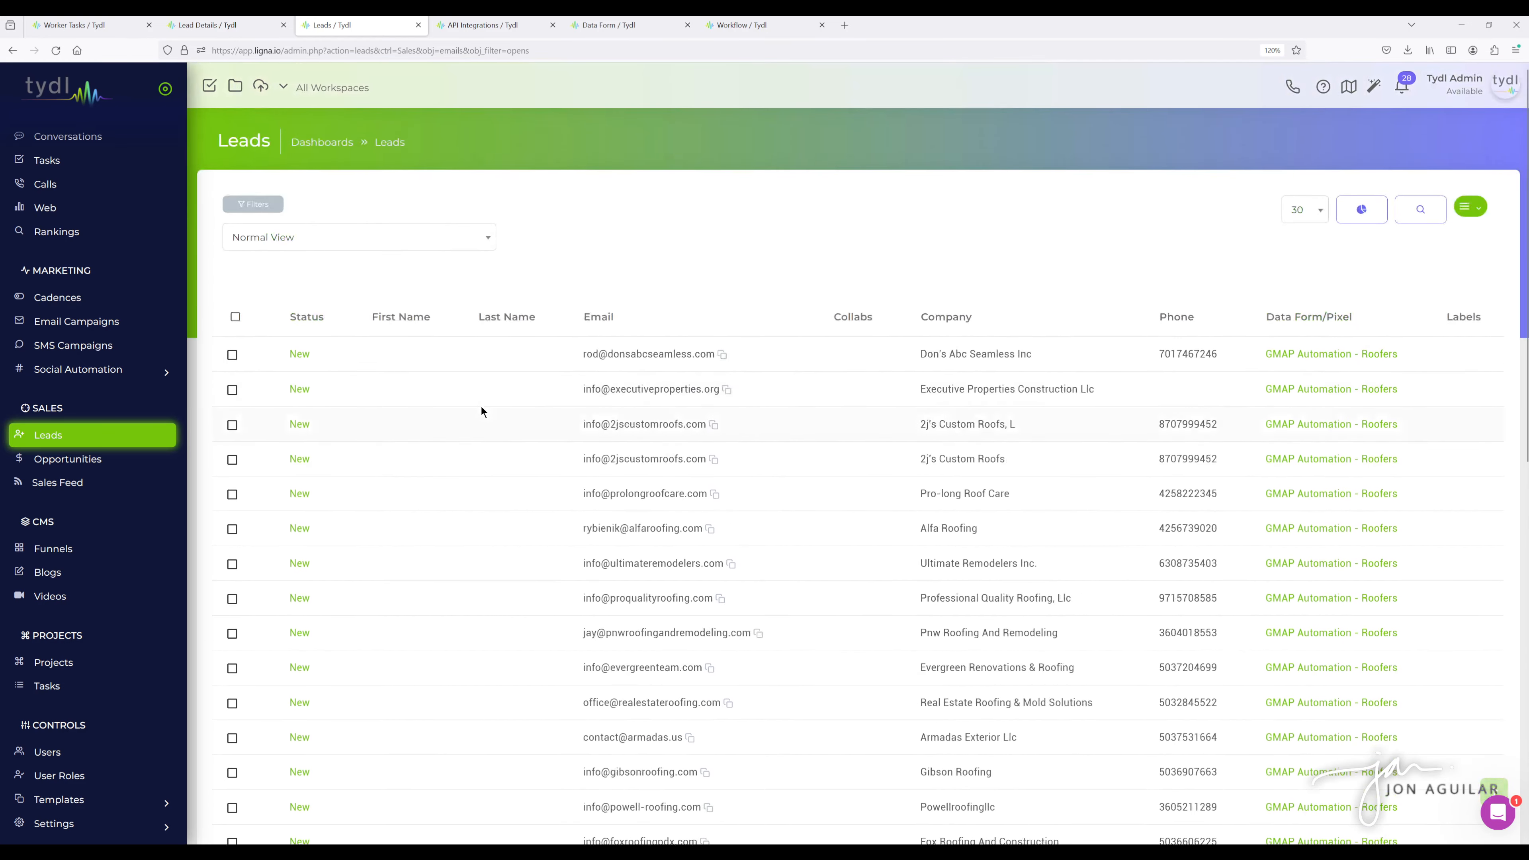
- Select all leads that opened emails and open the labeling options without applying a label
left_click(235, 317)
left_click(254, 345)
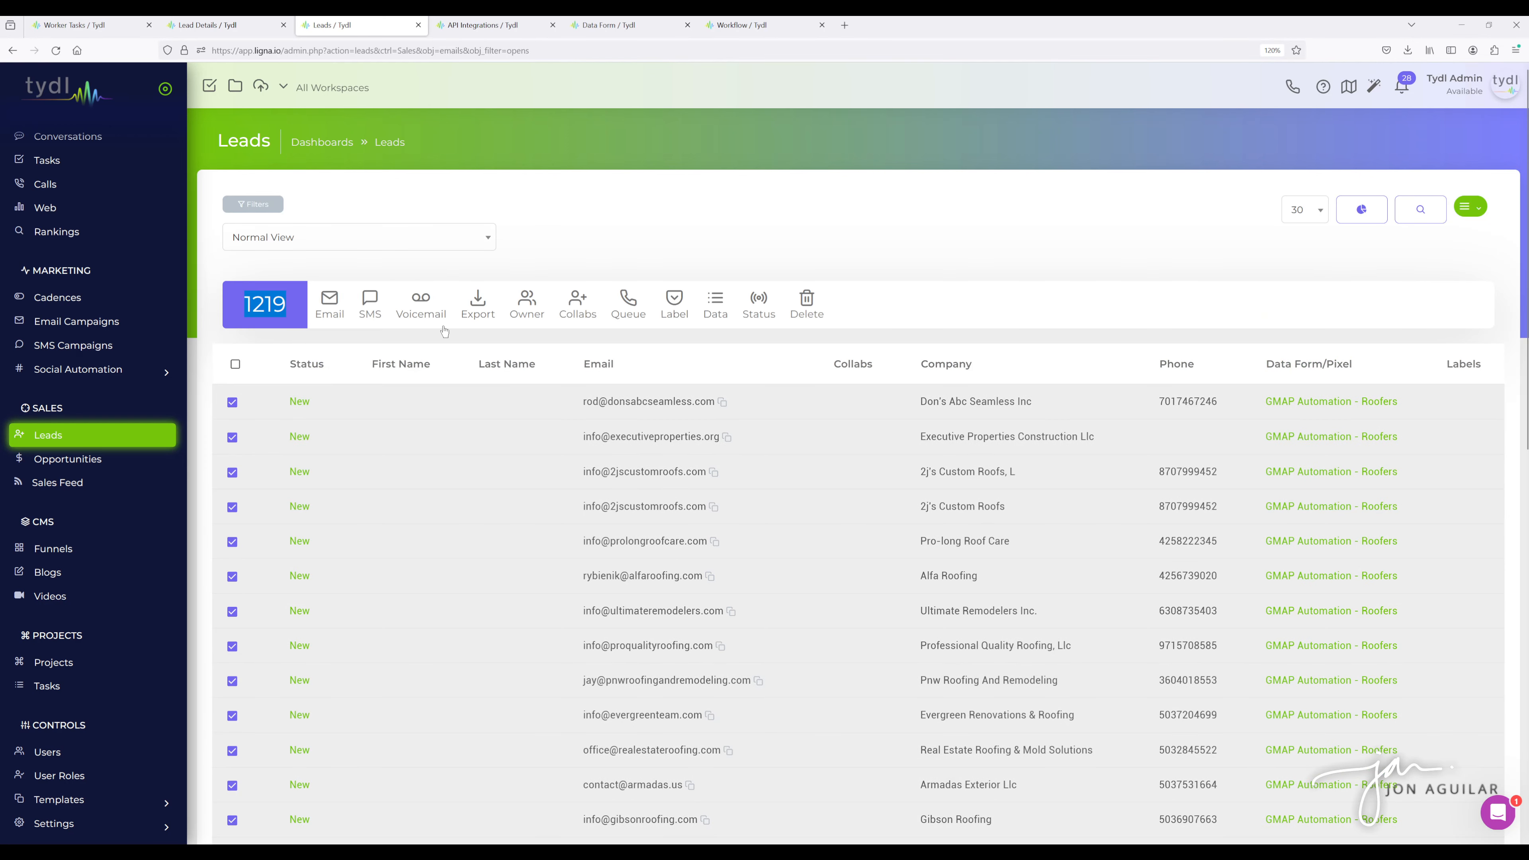
left_click(676, 306)
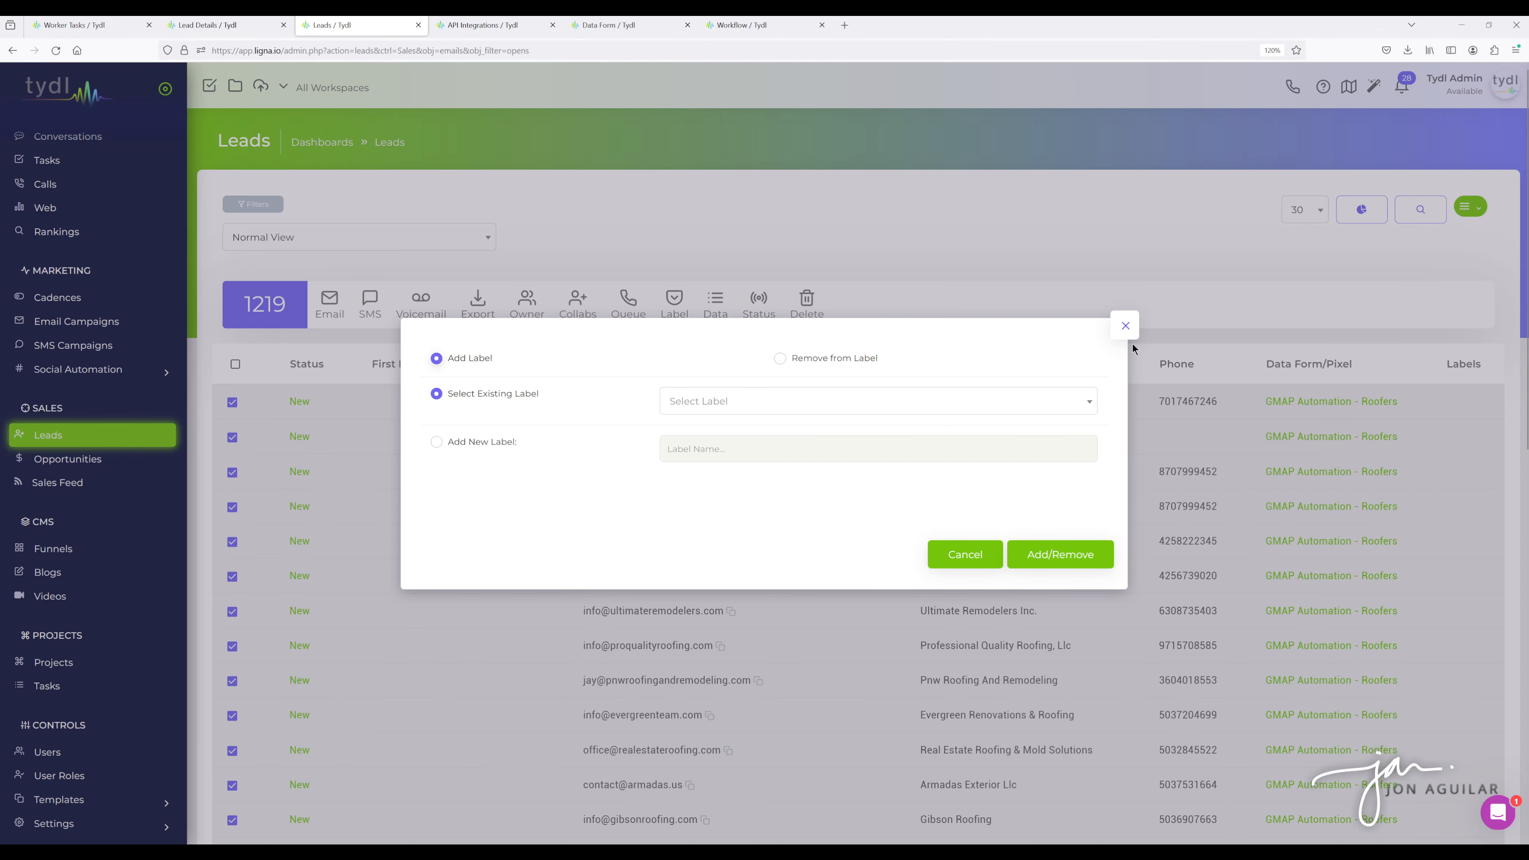
left_click(1125, 326)
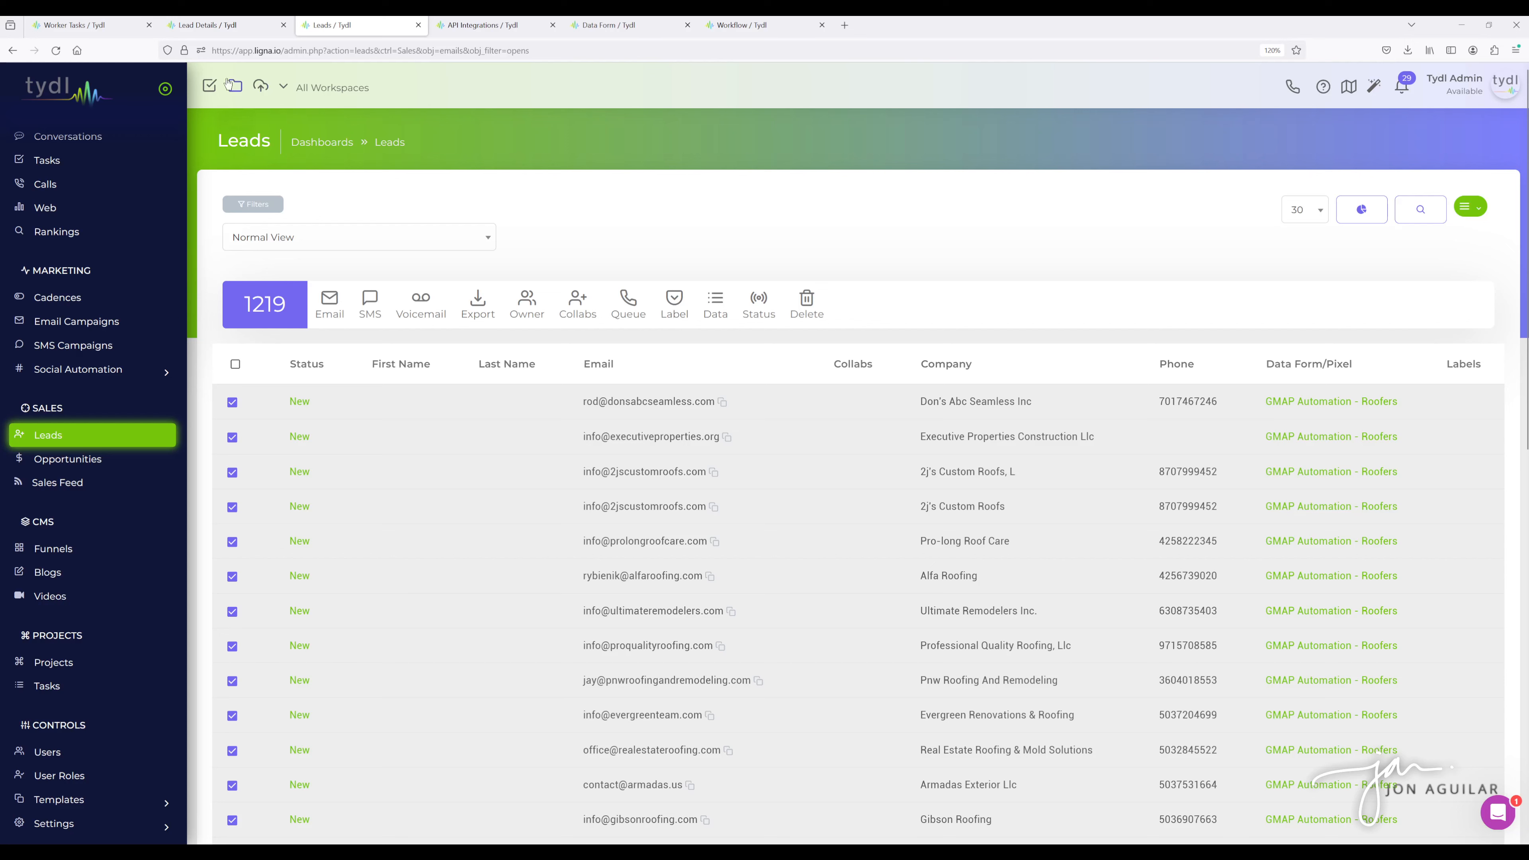
- Return to the lead's detail tab and reload its timeline
left_click(284, 89)
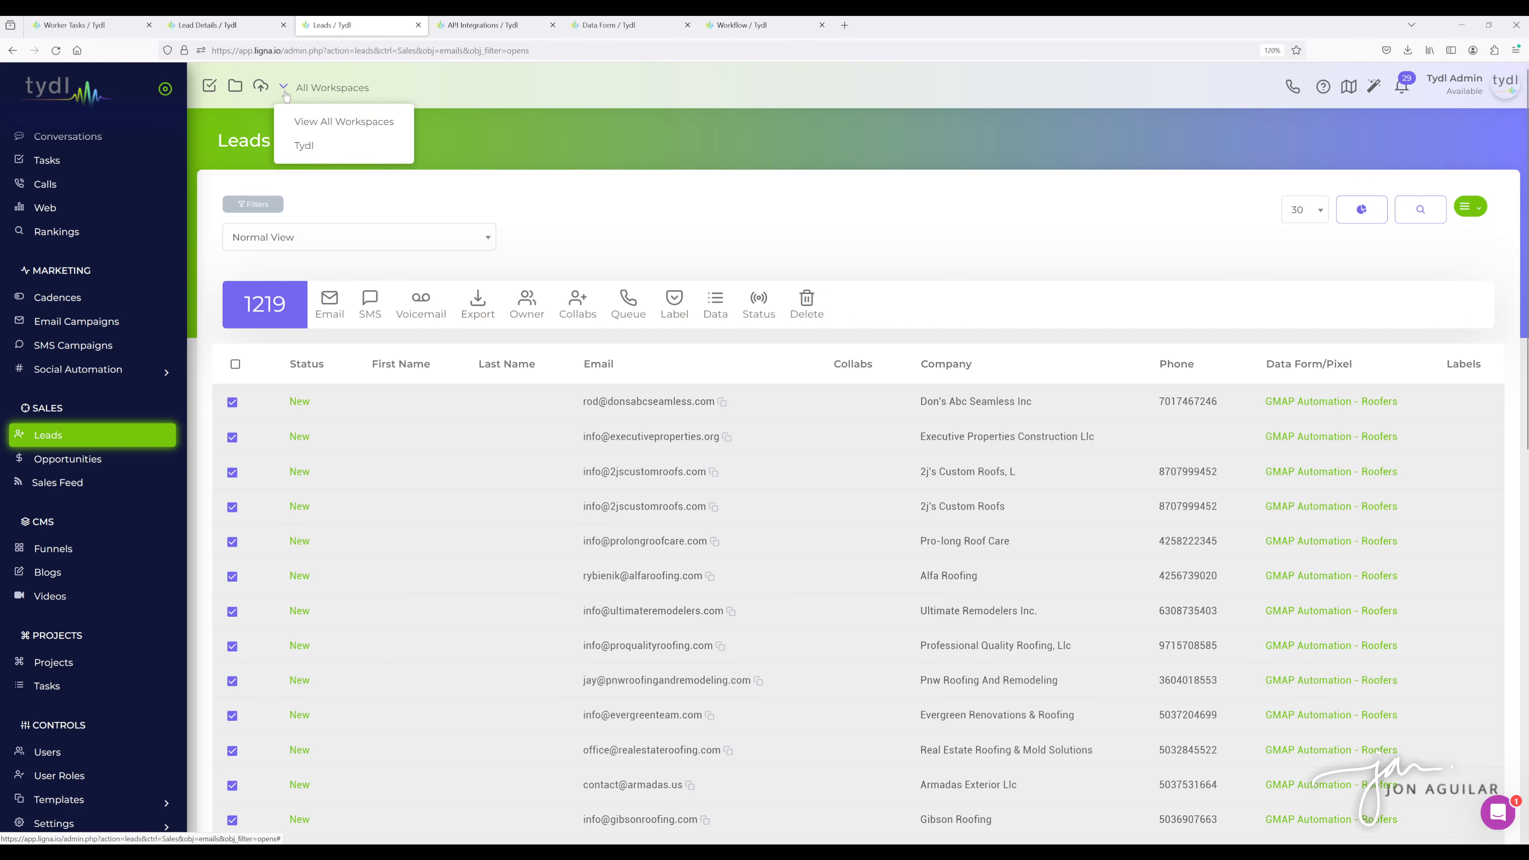
left_click(218, 31)
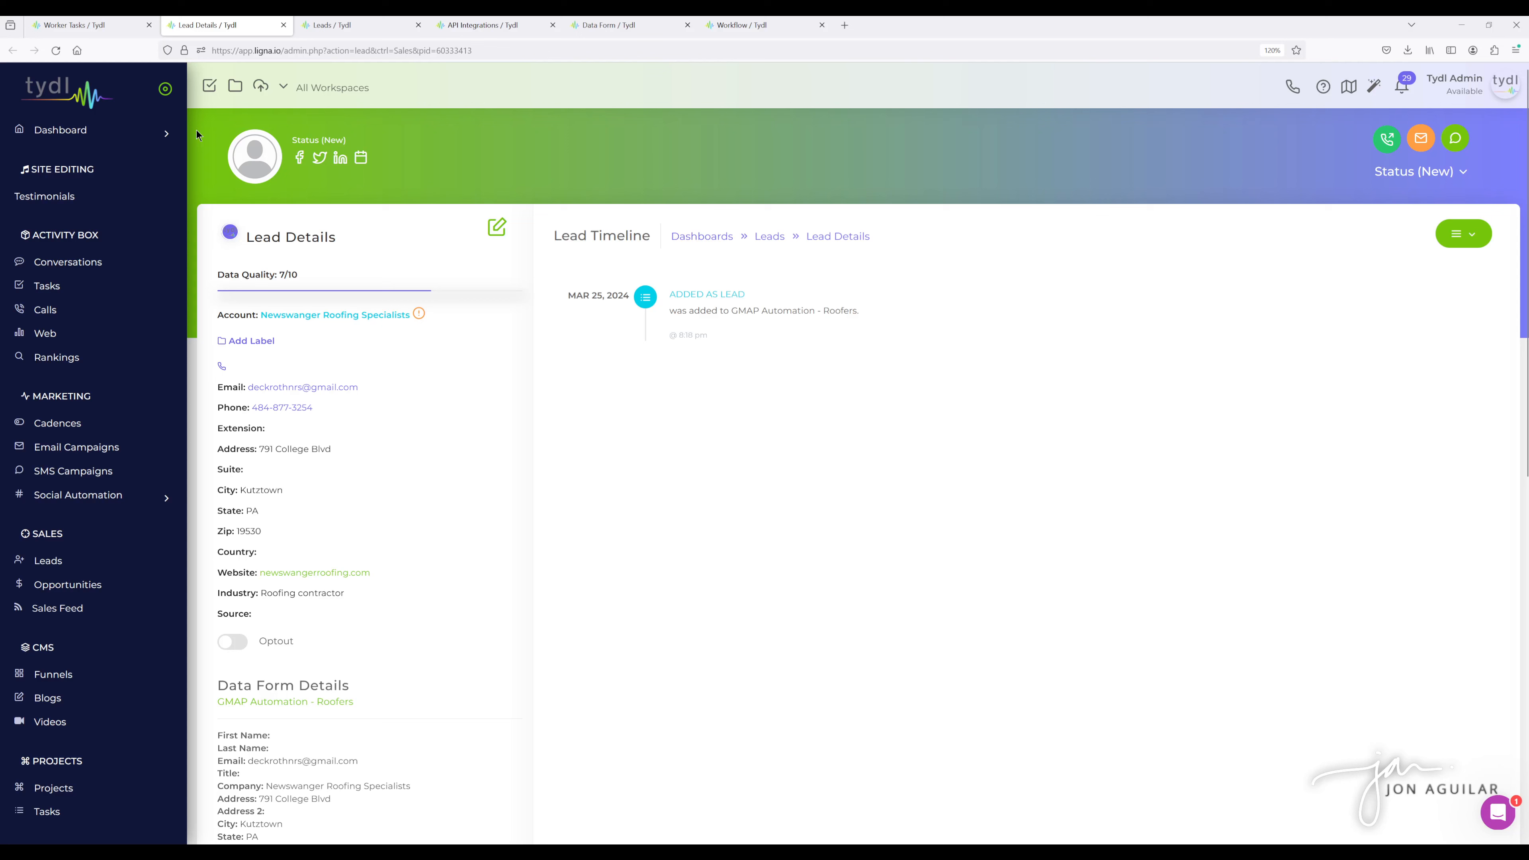
left_click(55, 50)
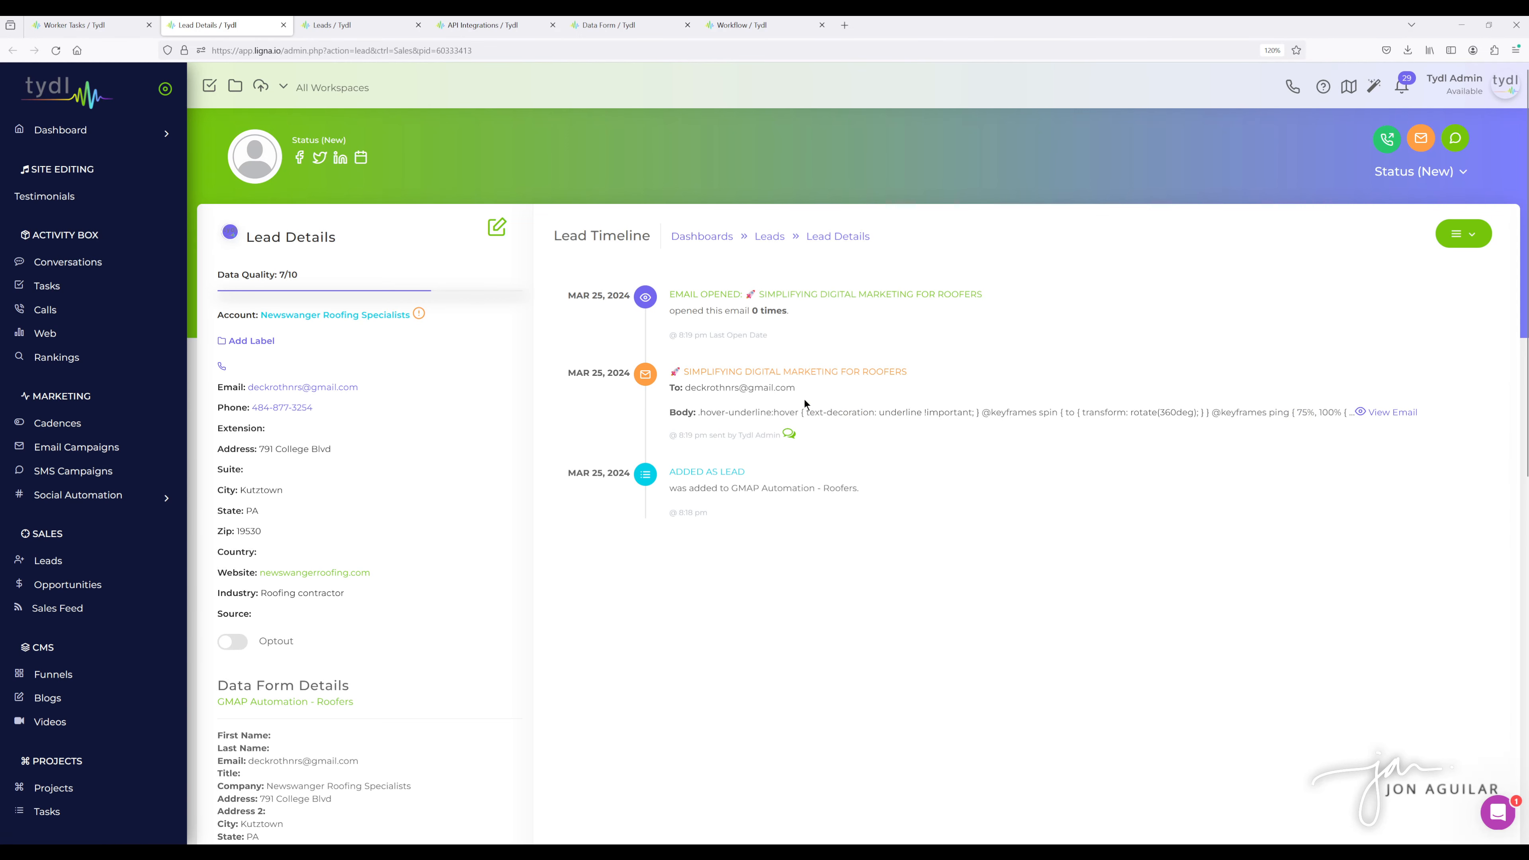
- Expand the sent Simplifying Digital Marketing for Roofers email in the lead's timeline and read it
left_click(1386, 414)
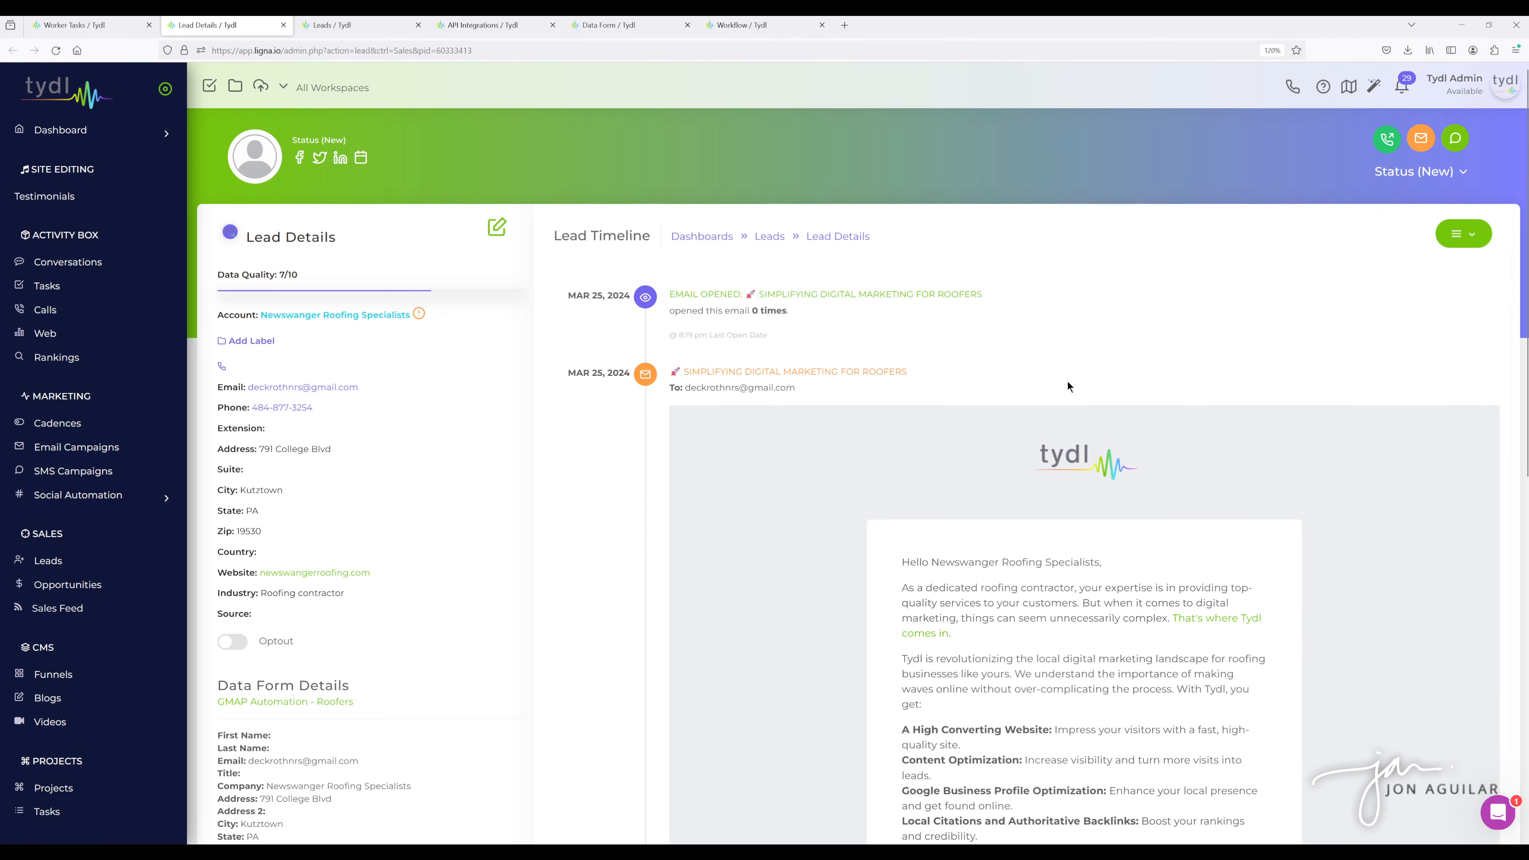
scroll(1068, 386, "down", 4)
scroll(963, 362, "up", 3)
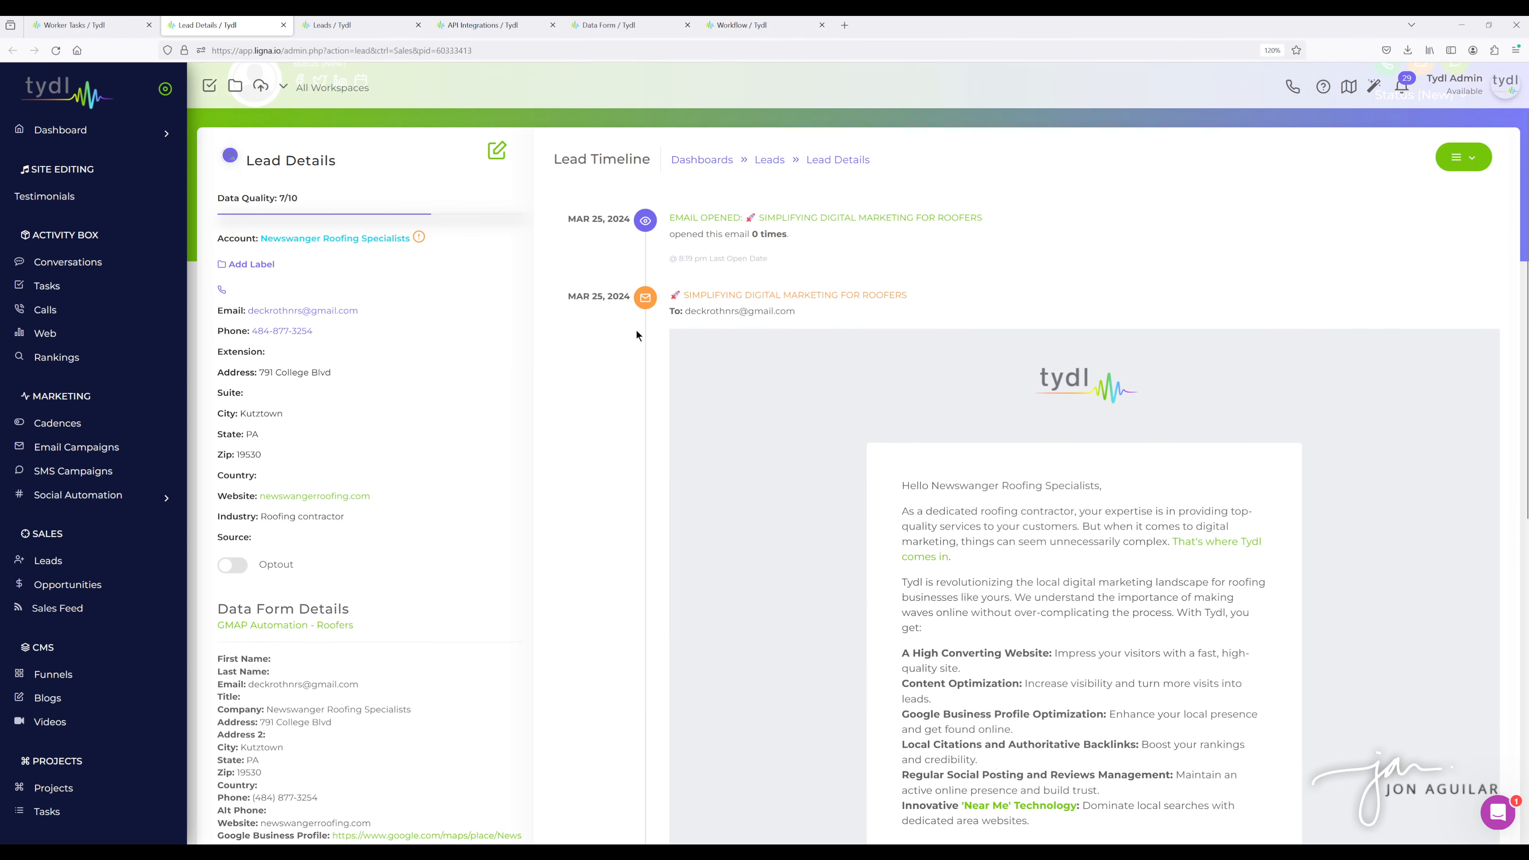
scroll(798, 494, "down", 4)
scroll(897, 490, "up", 5)
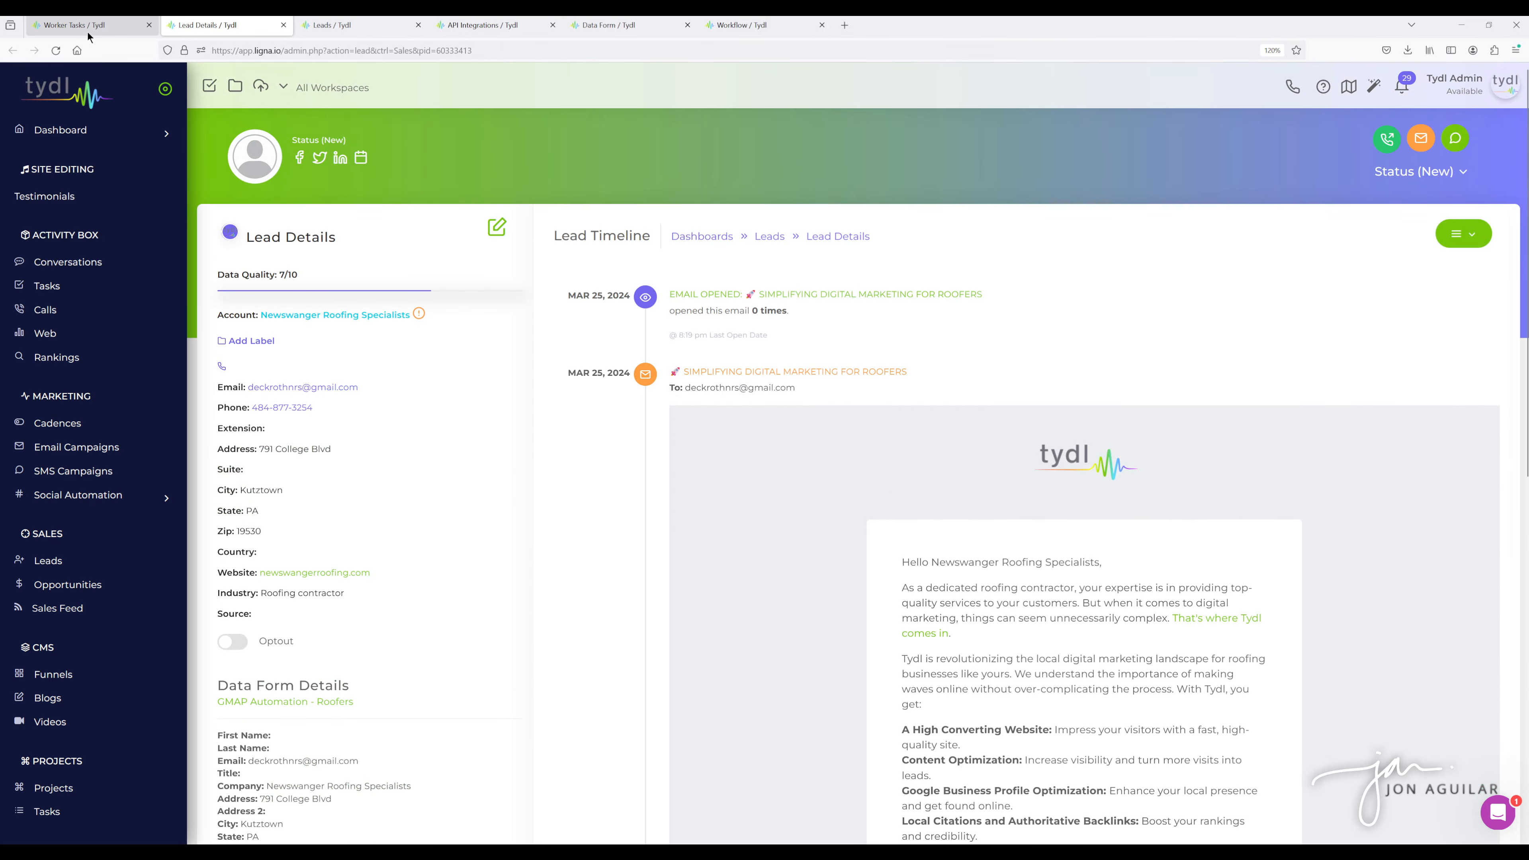
- Return to the worker tasks and expand task 37's region breakdown
left_click(88, 31)
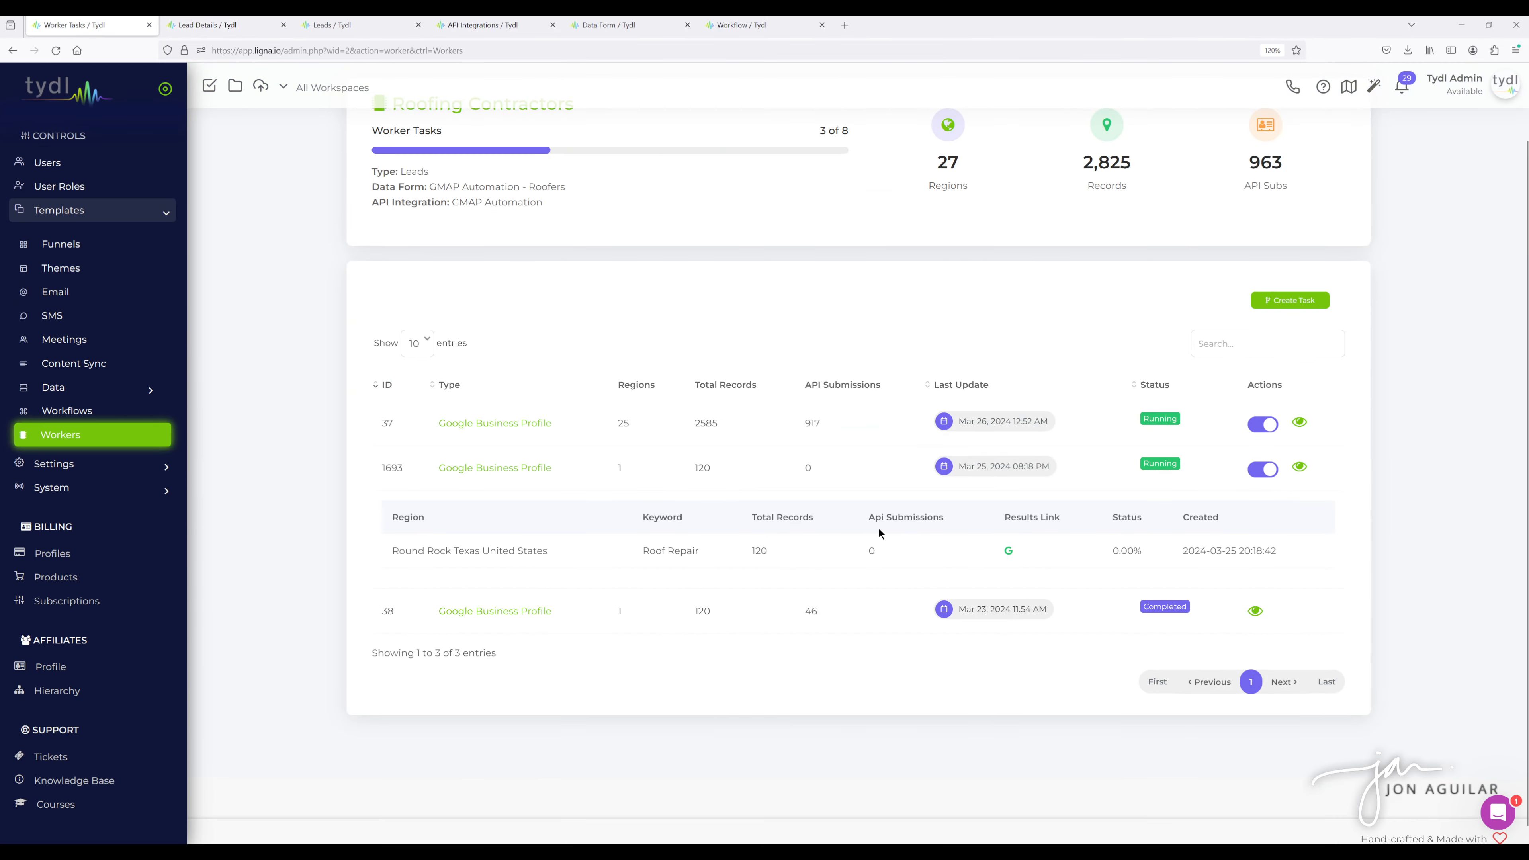
scroll(786, 517, "up", 2)
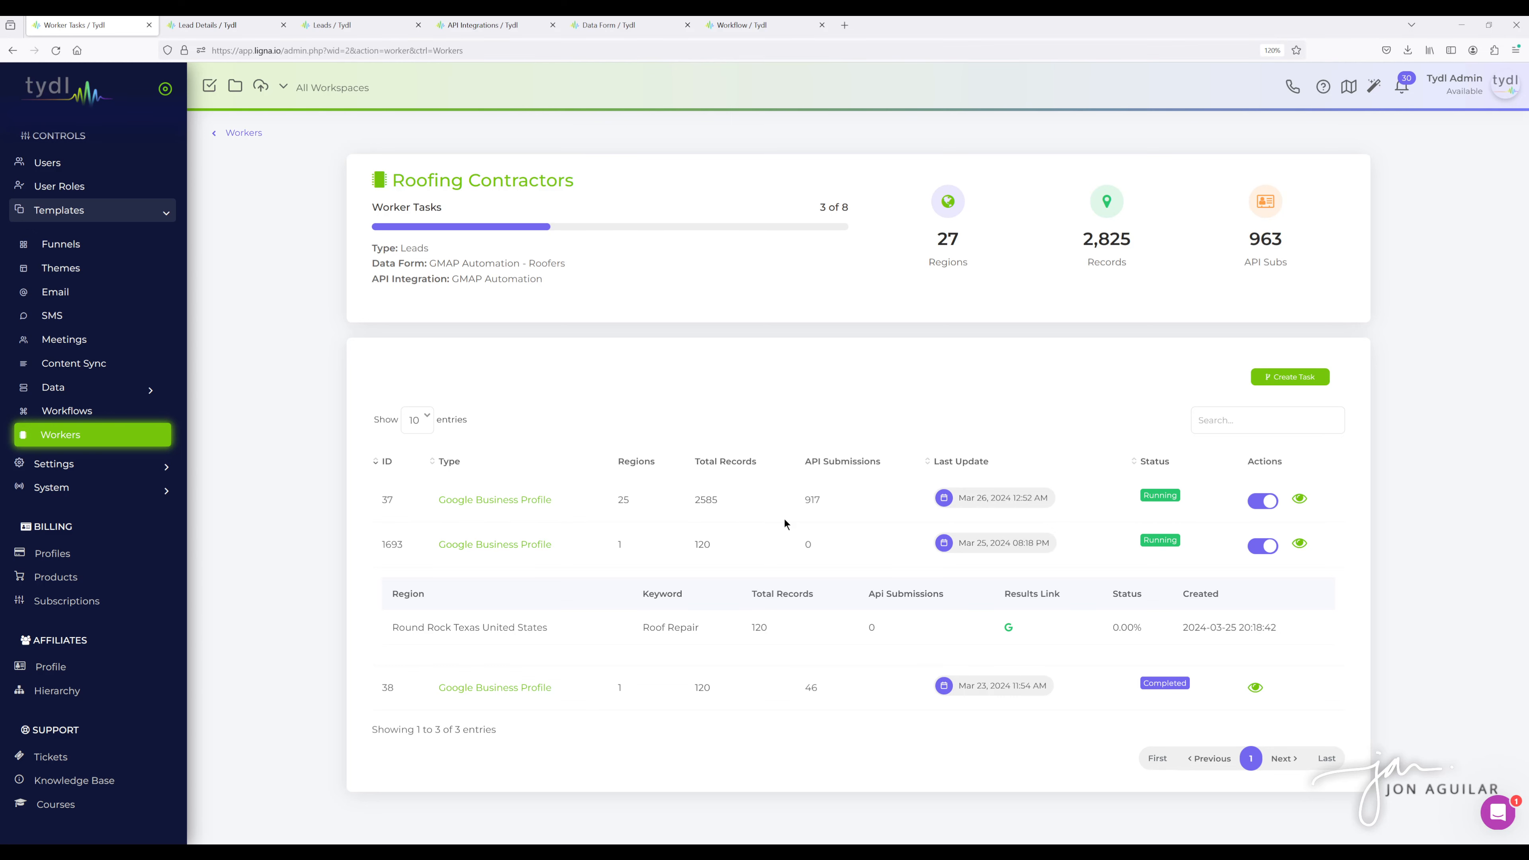
scroll(876, 368, "down", 2)
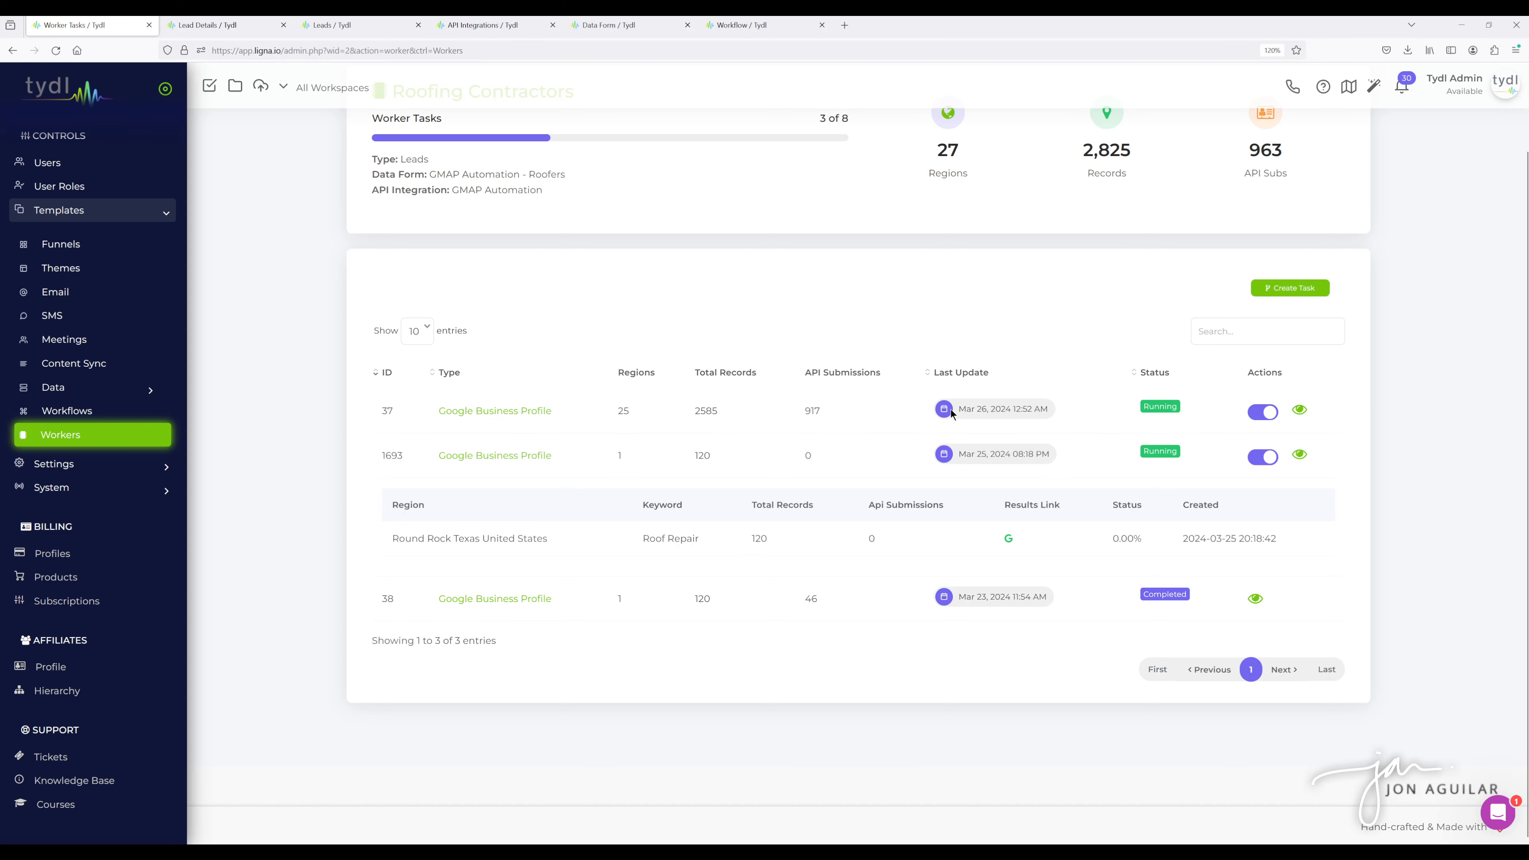
left_click(1295, 409)
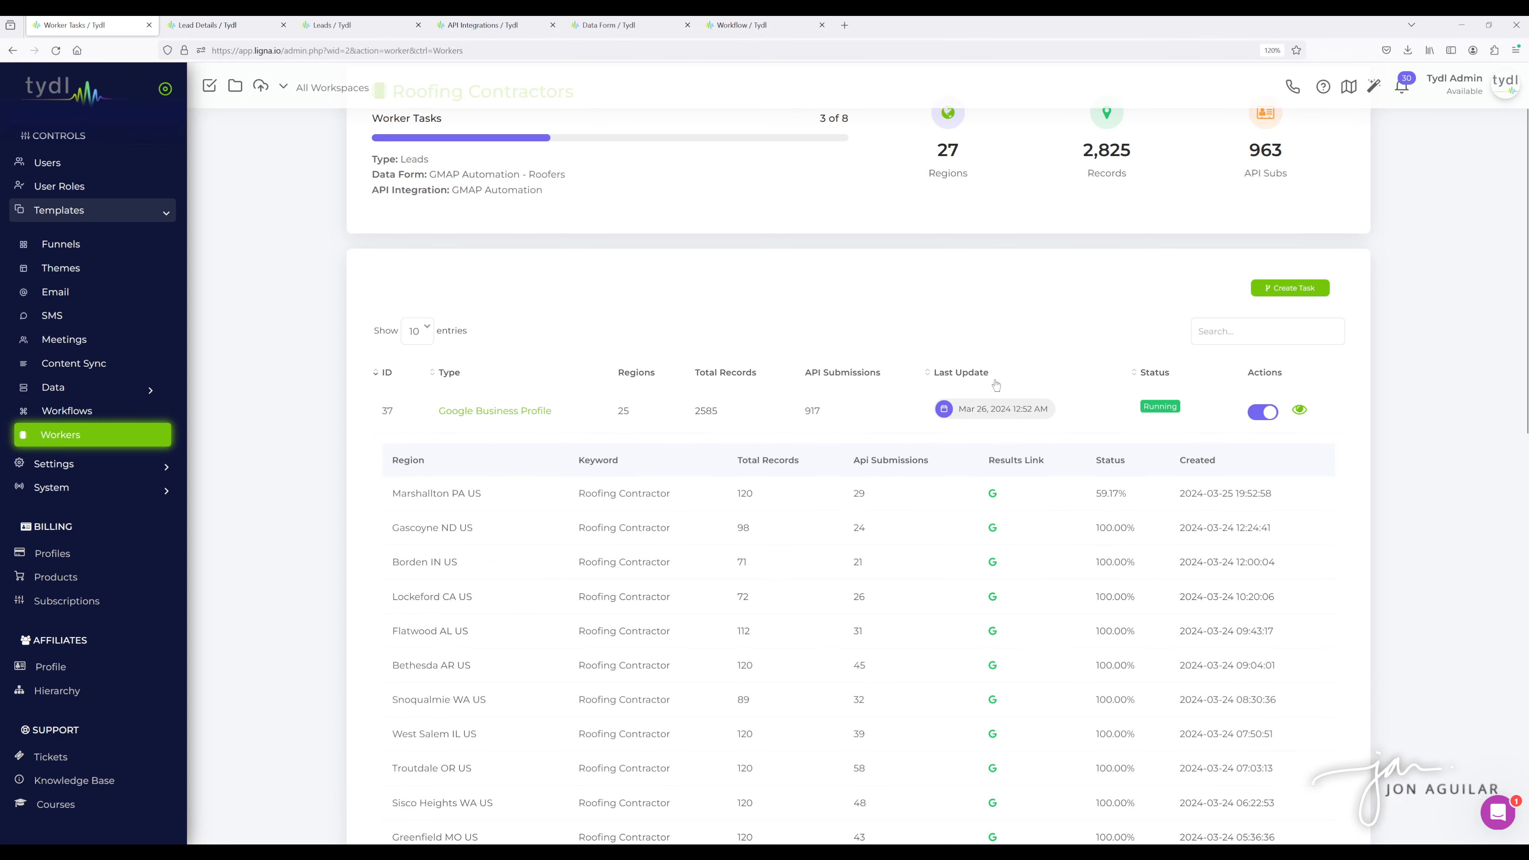
- Scroll through task 37's region breakdown to review each region's records and submissions
scroll(994, 385, "down", 8)
scroll(995, 386, "down", 5)
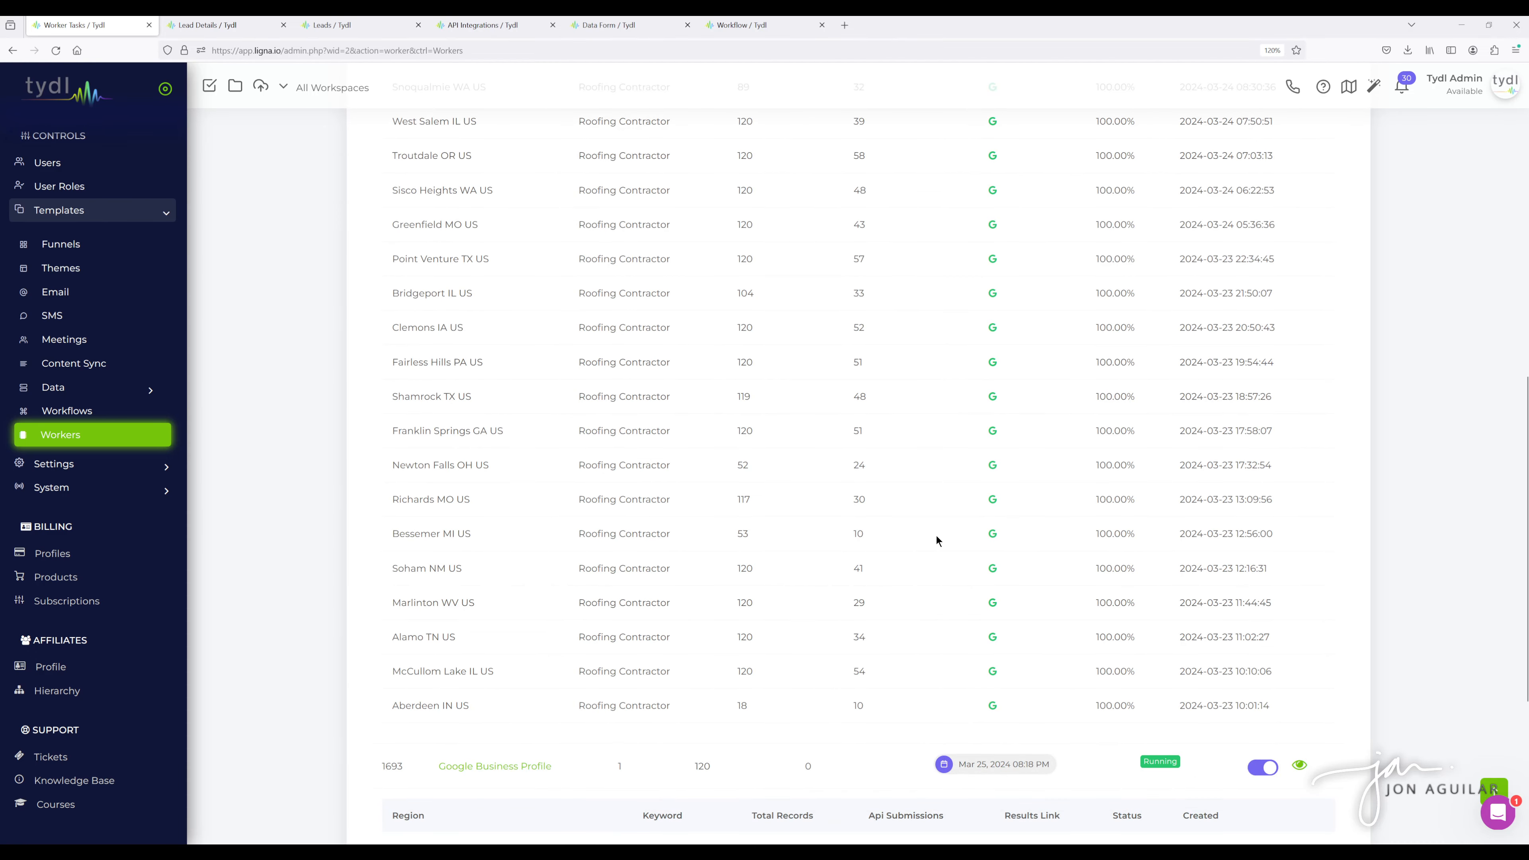
scroll(936, 535, "up", 2)
scroll(934, 535, "up", 9)
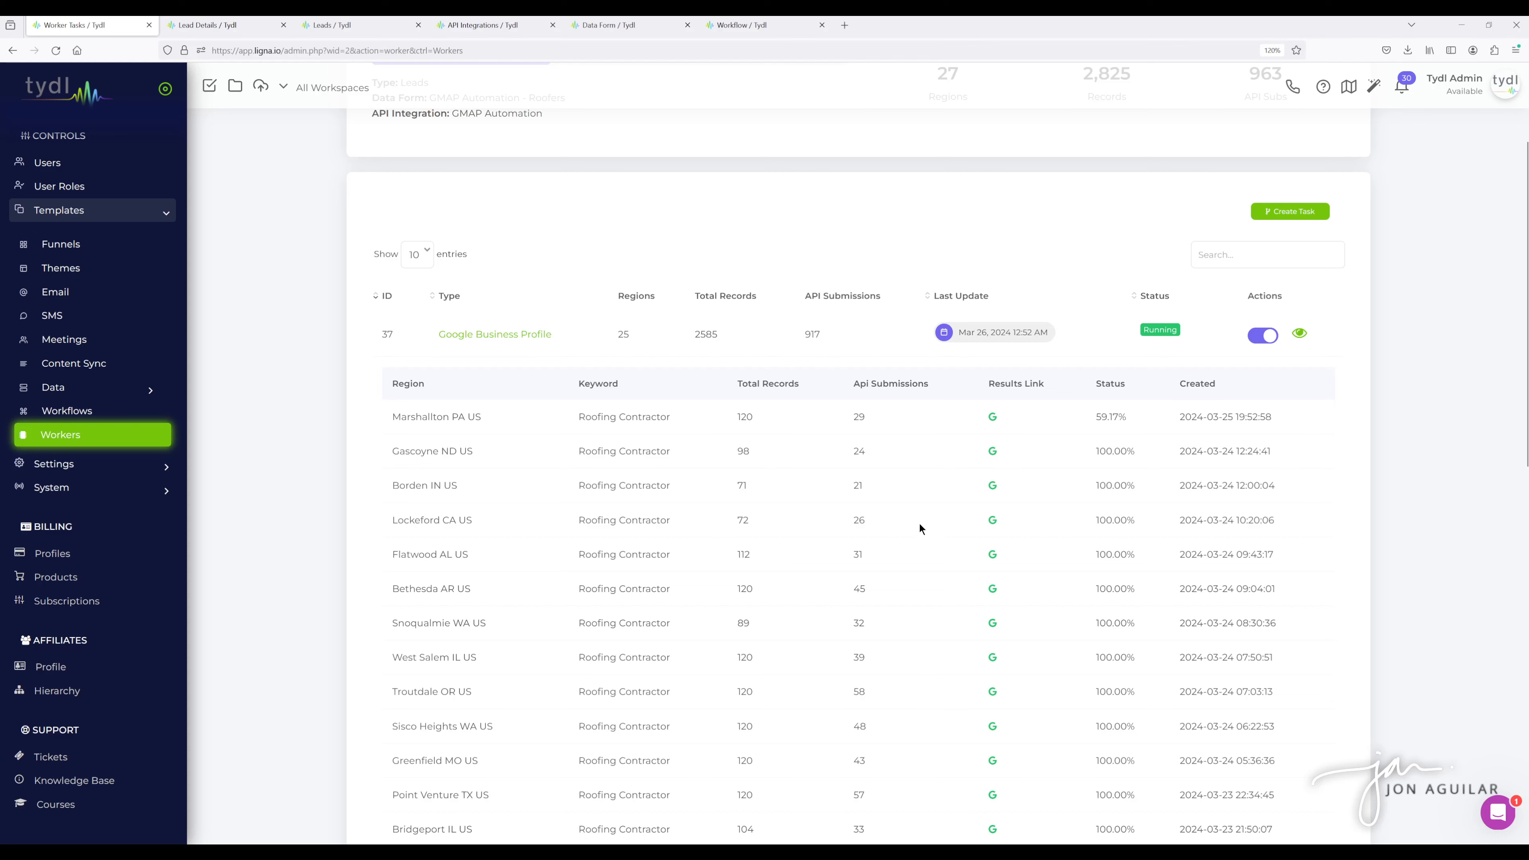
scroll(912, 522, "up", 3)
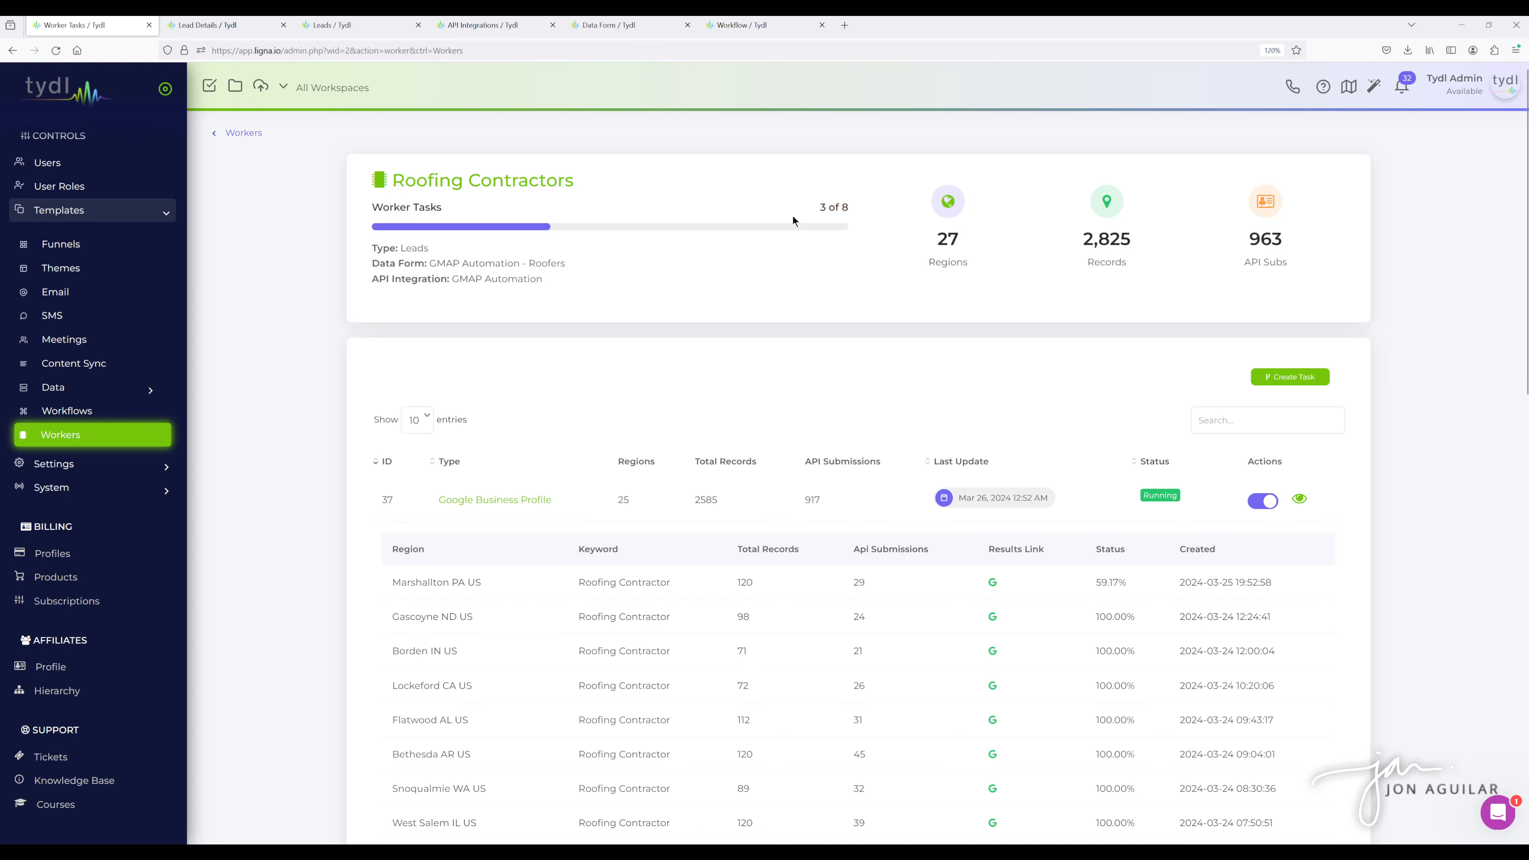
- Switch to the DFY Setups marketplace tab and browse the available setup packages
scroll(99, 506, "down", 3)
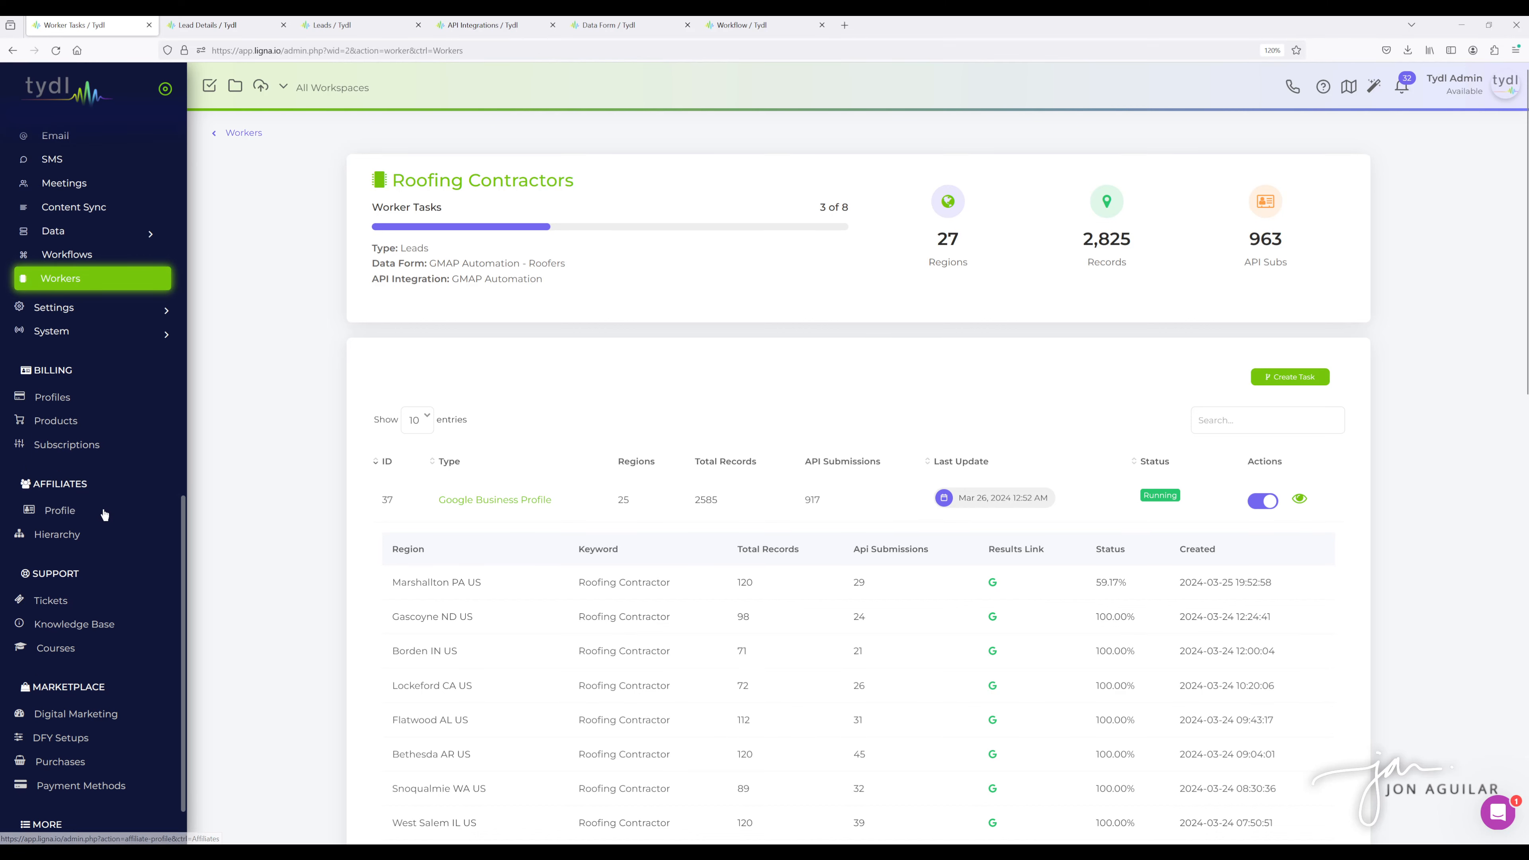
scroll(88, 474, "down", 1)
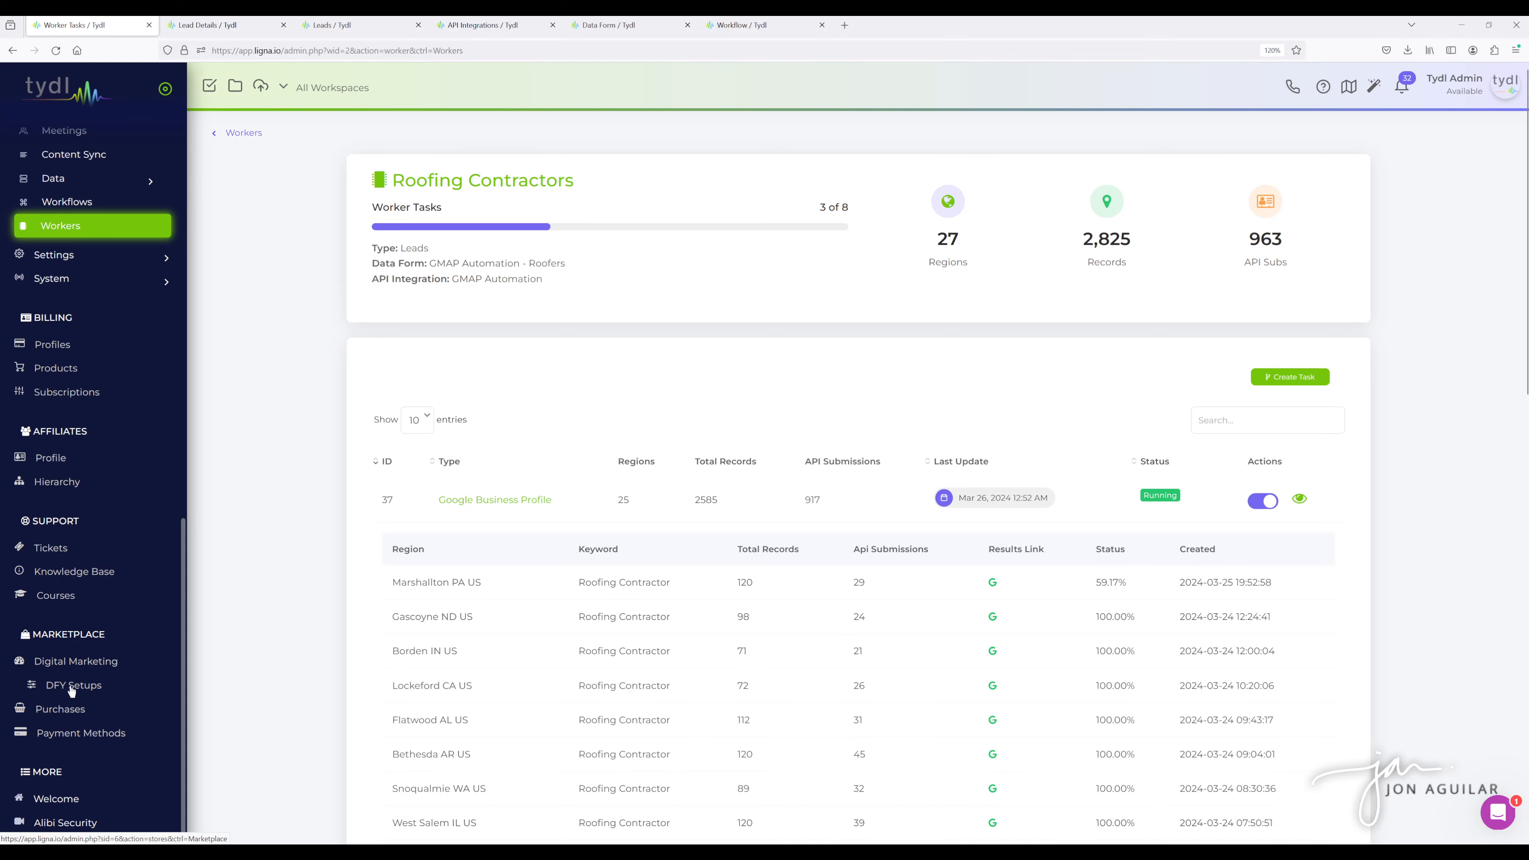
left_click(220, 24)
scroll(535, 355, "down", 3)
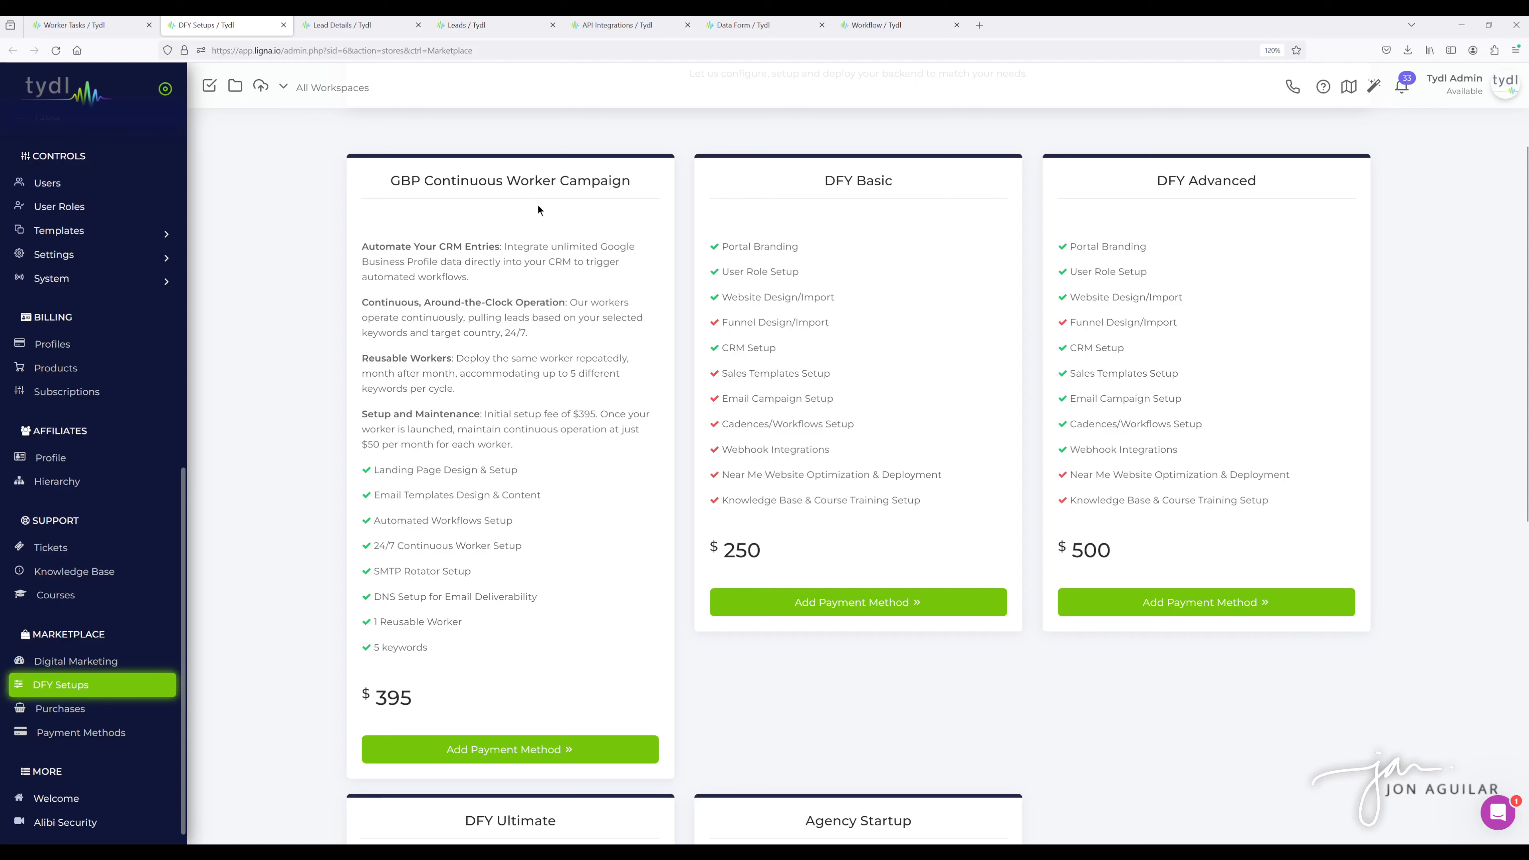
scroll(512, 343, "up", 1)
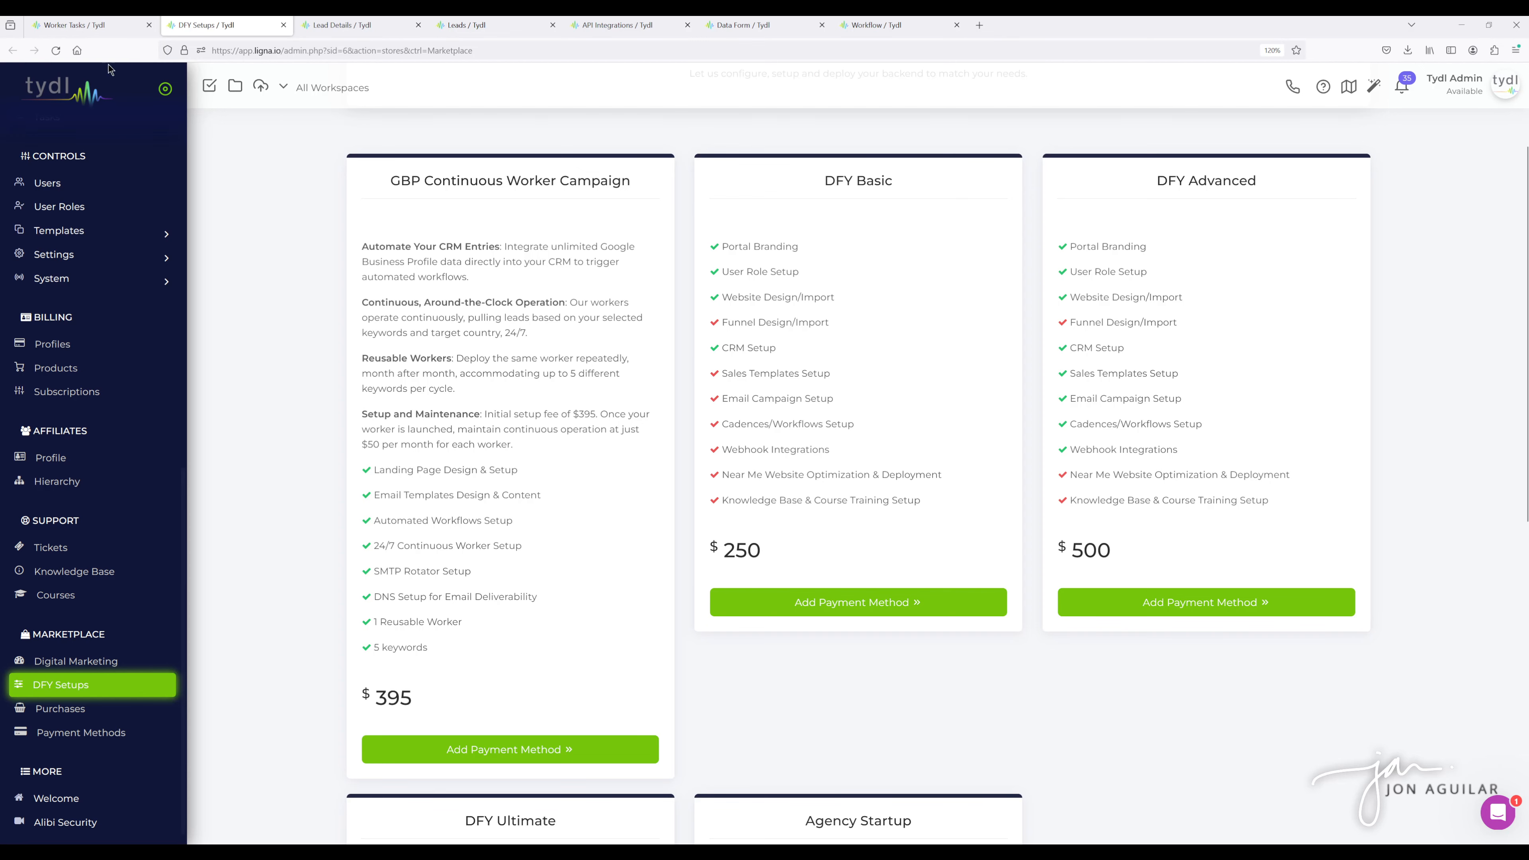
- Return to the worker tasks and open the Create New Task dialog, closing it without adding a task
left_click(79, 25)
scroll(734, 430, "down", 3)
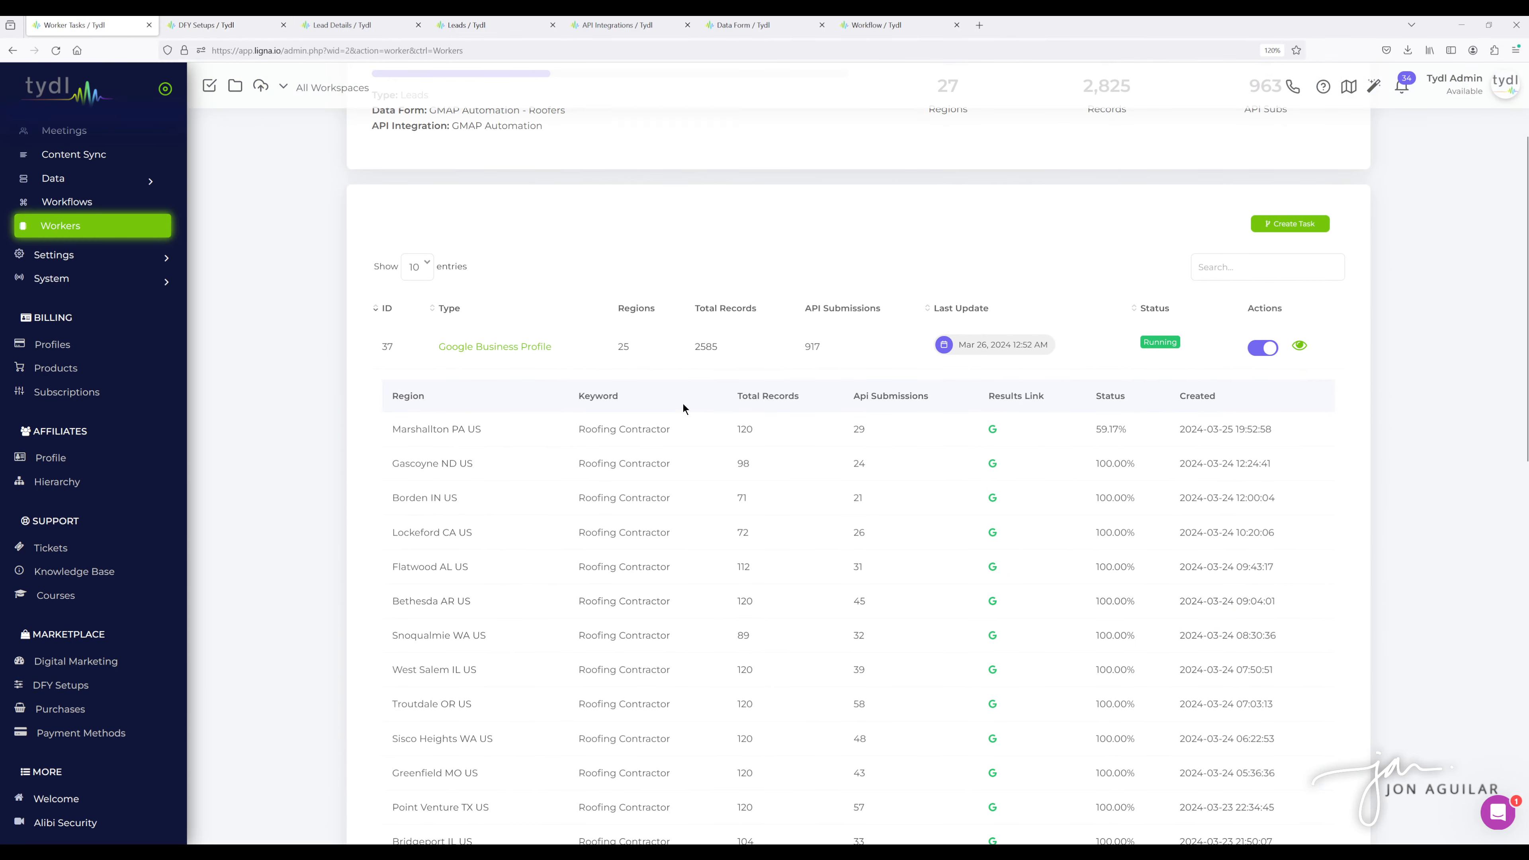
scroll(840, 402, "up", 3)
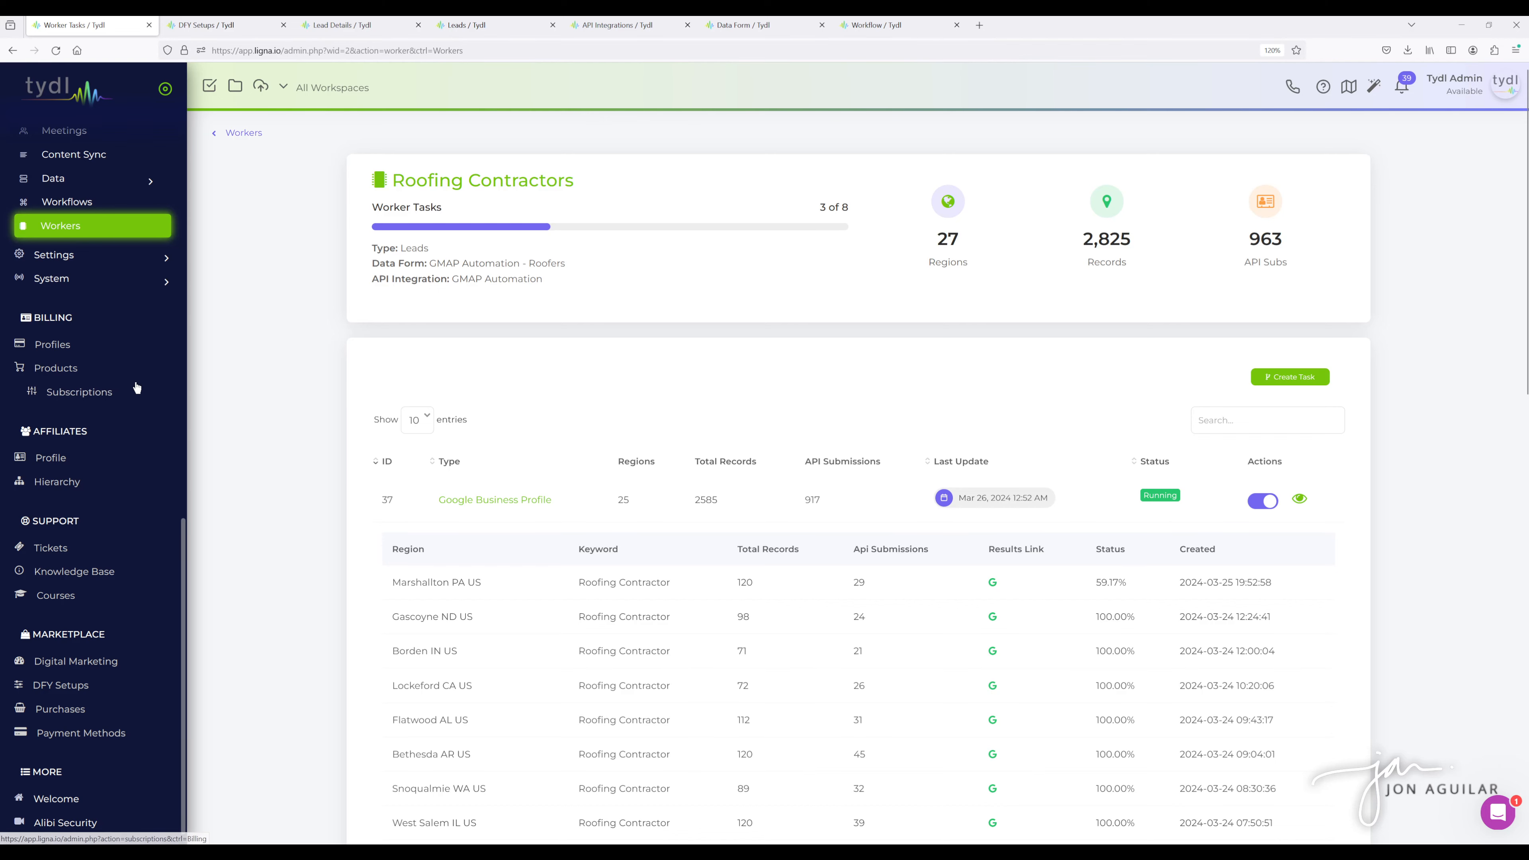
left_click(1288, 378)
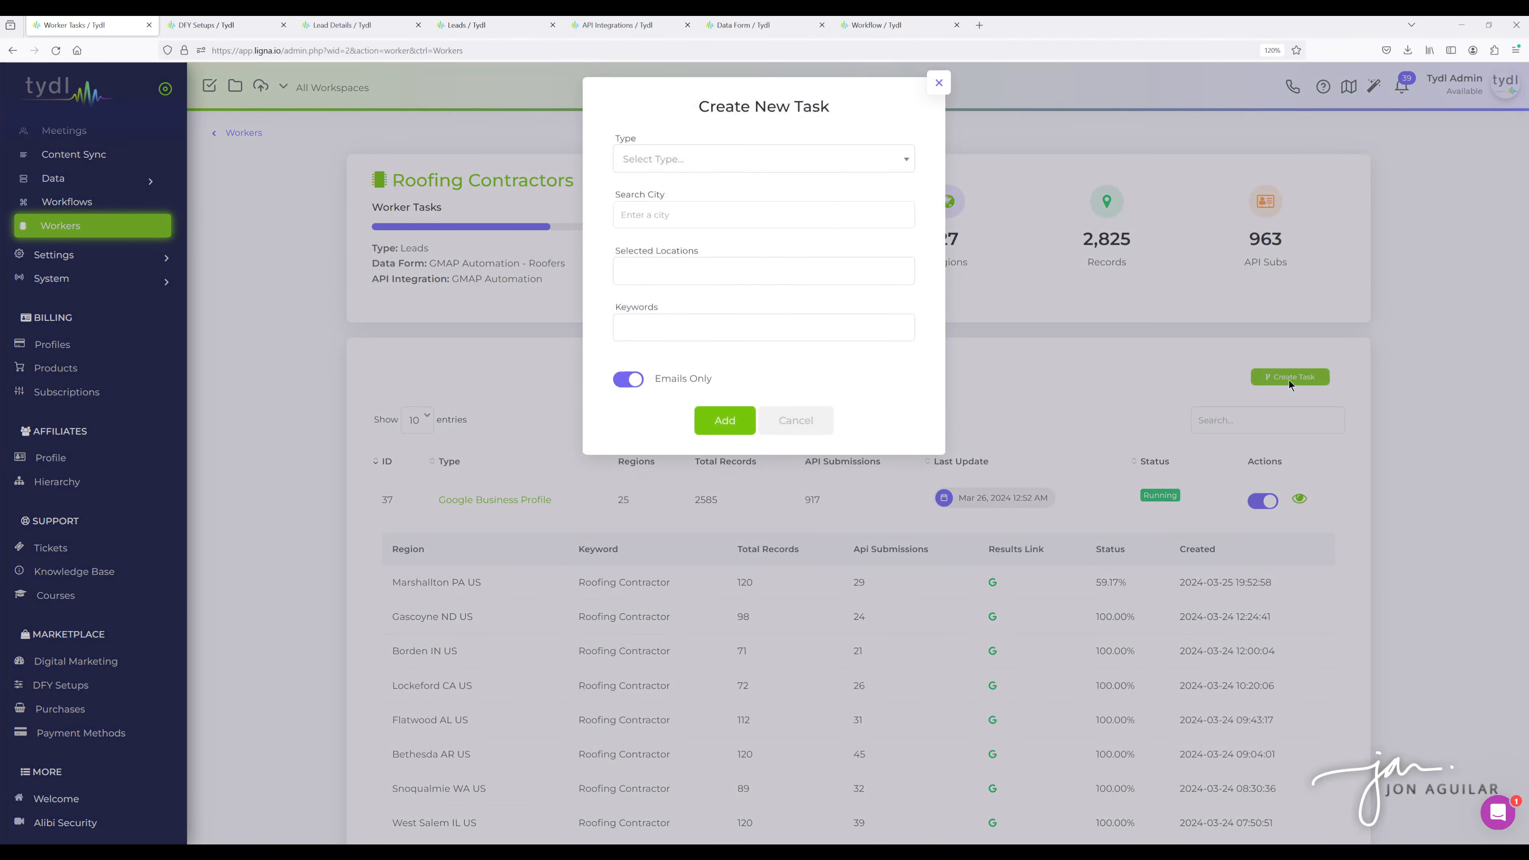
left_click(937, 91)
- Open the app notifications to check the new lead alerts, then close them and review the task list
left_click(1405, 91)
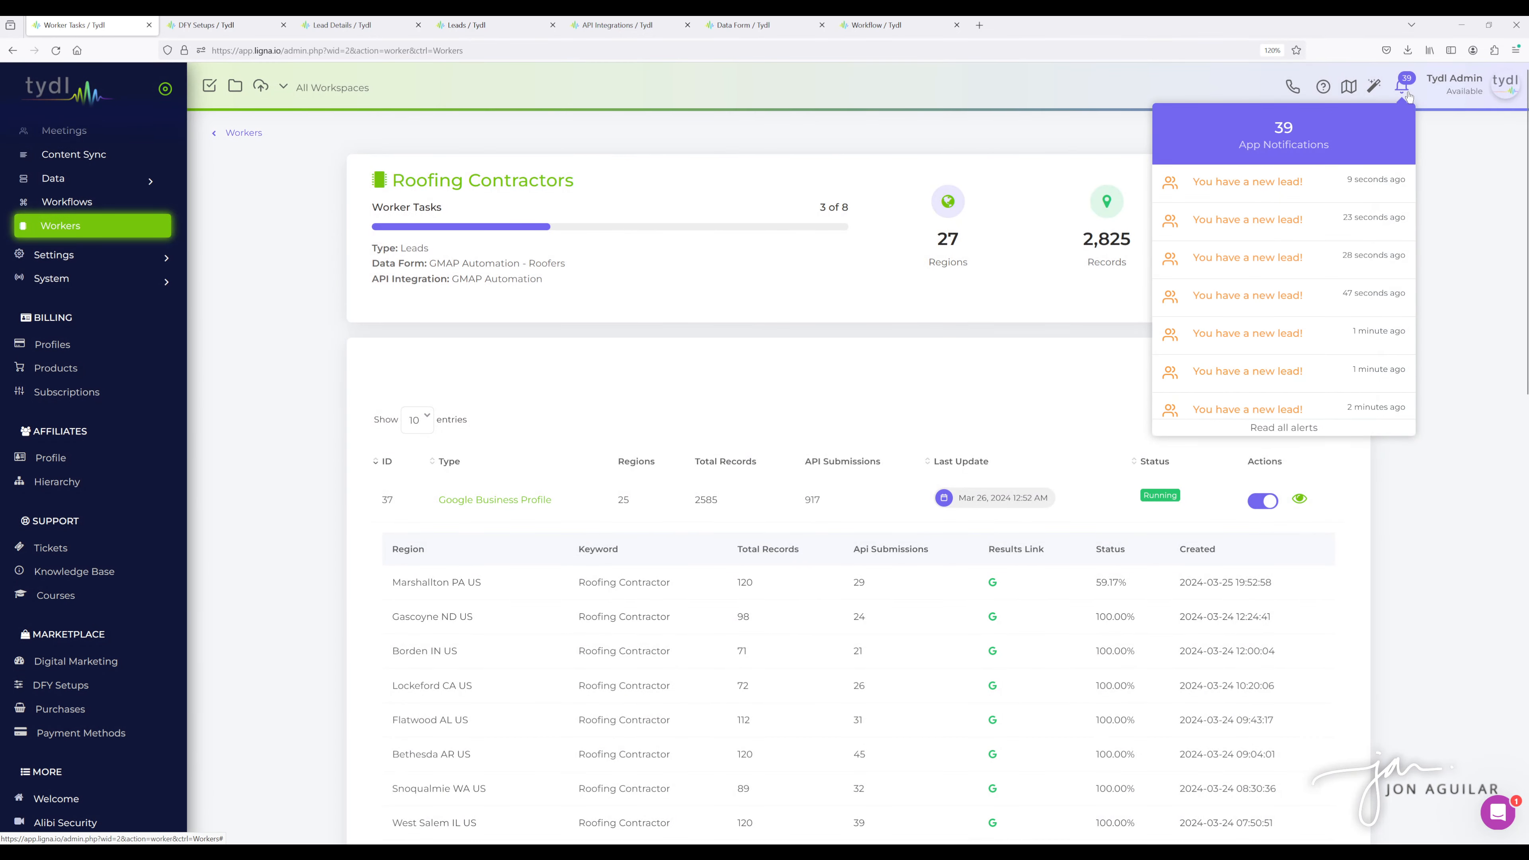
left_click(1408, 97)
scroll(317, 467, "down", 5)
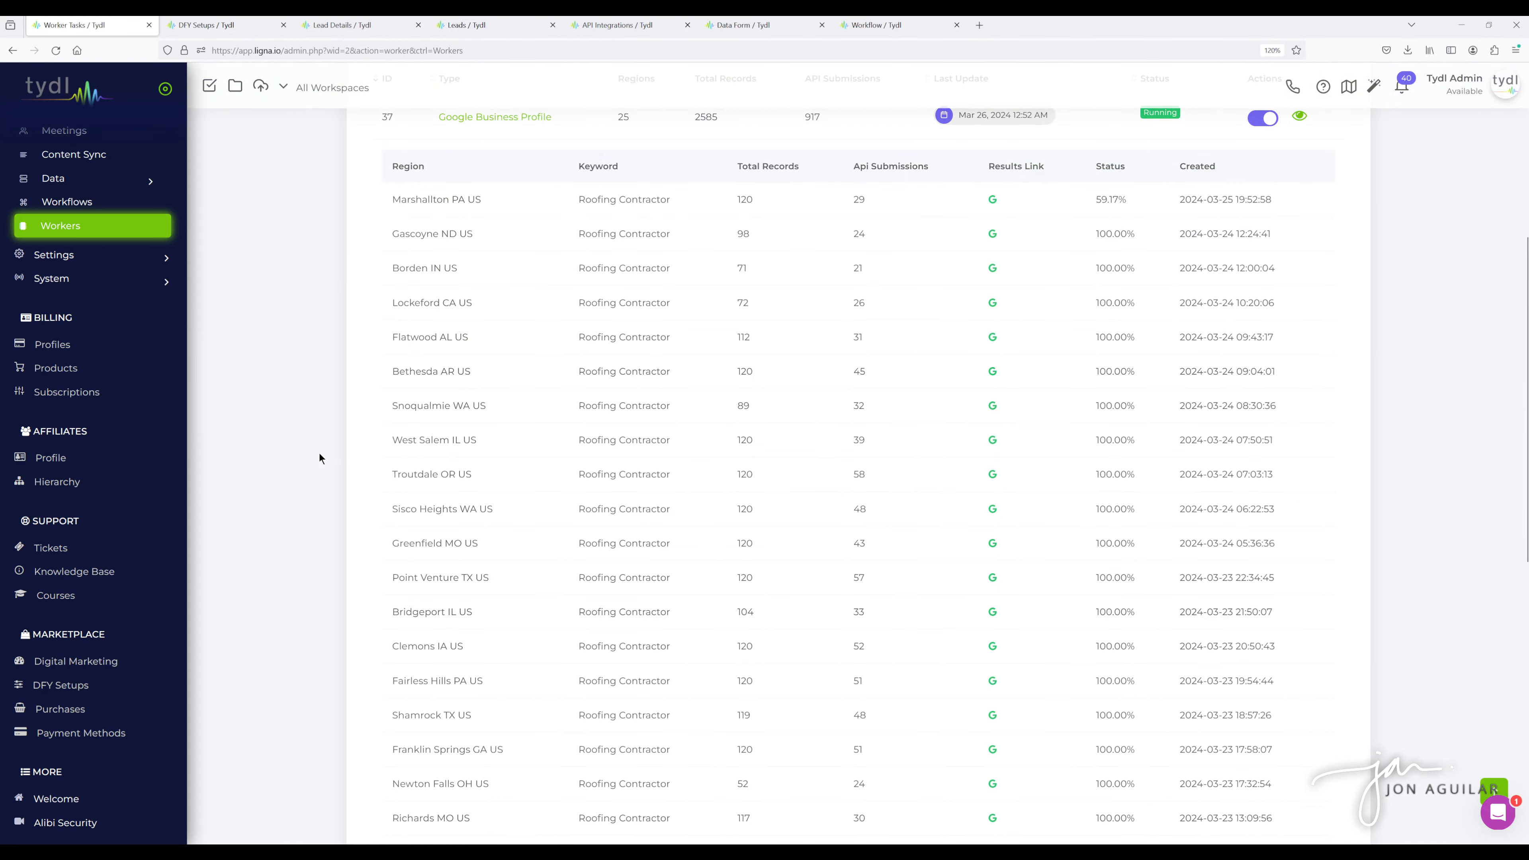
scroll(317, 459, "up", 5)
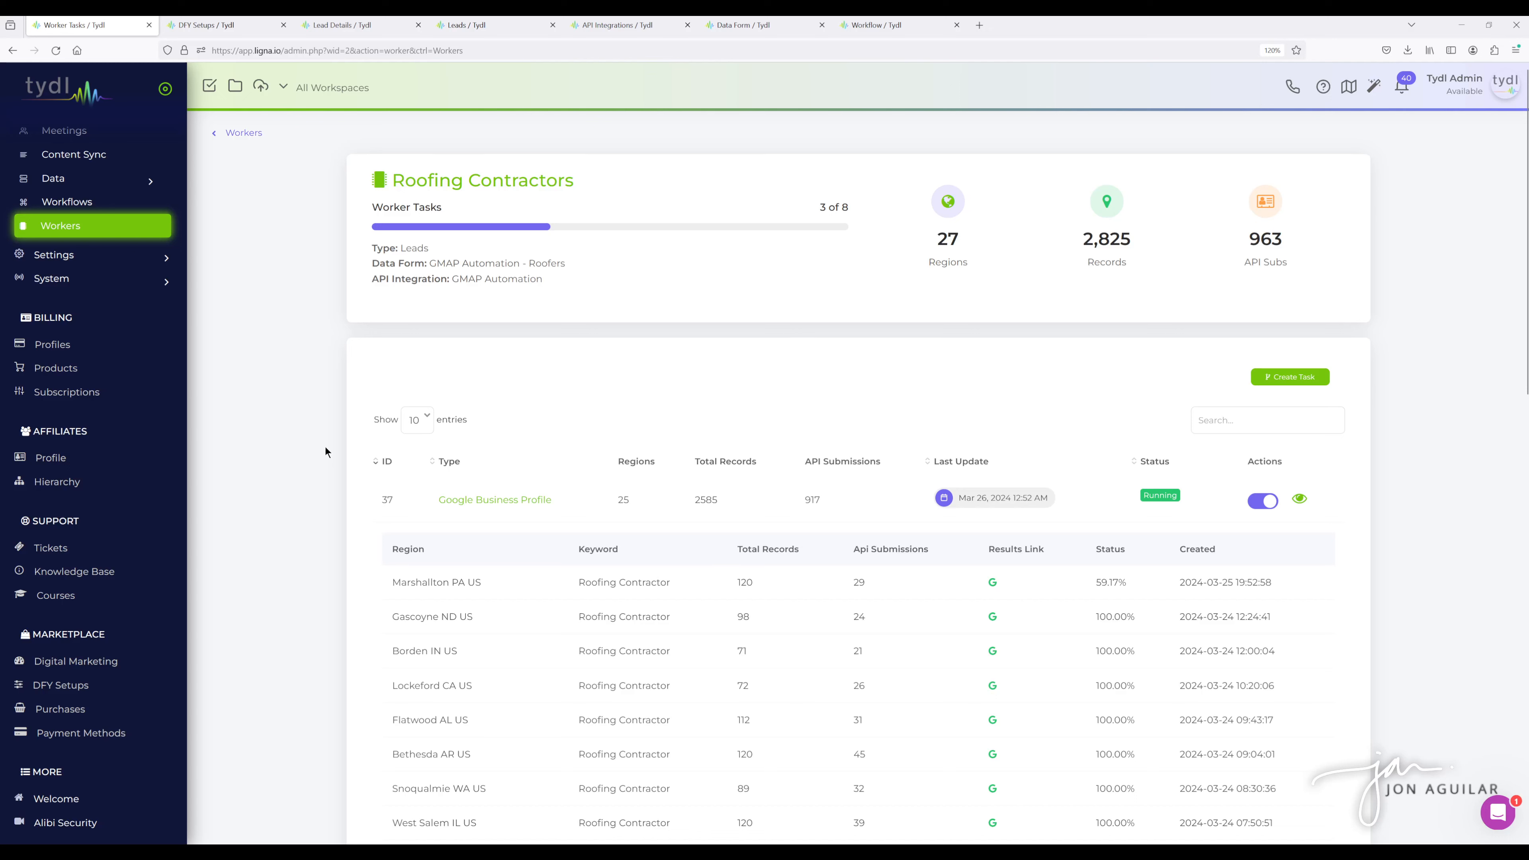